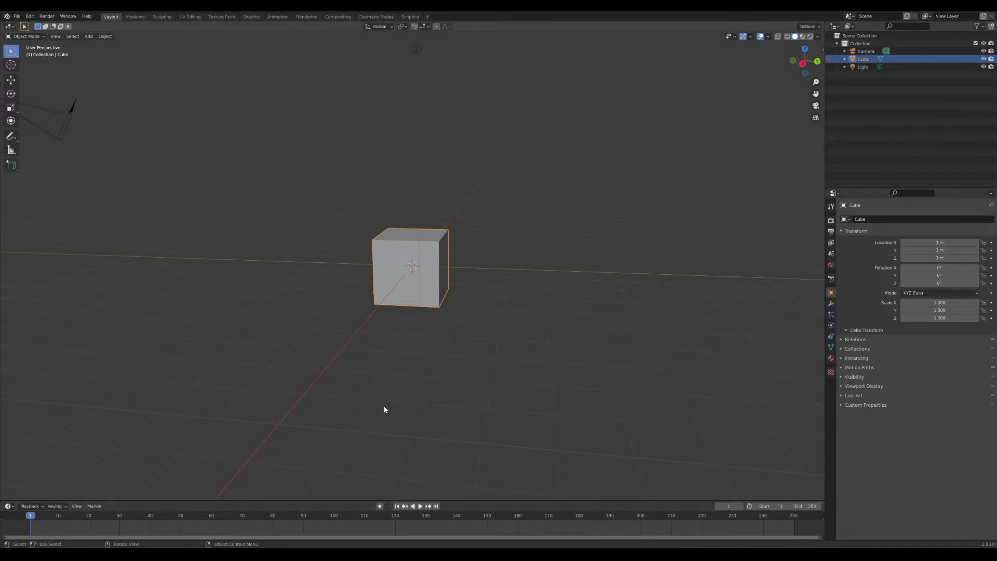
Step: Select the default cube at the scene's origin and delete it
{"action": "left_click", "coordinate": [450, 373]}
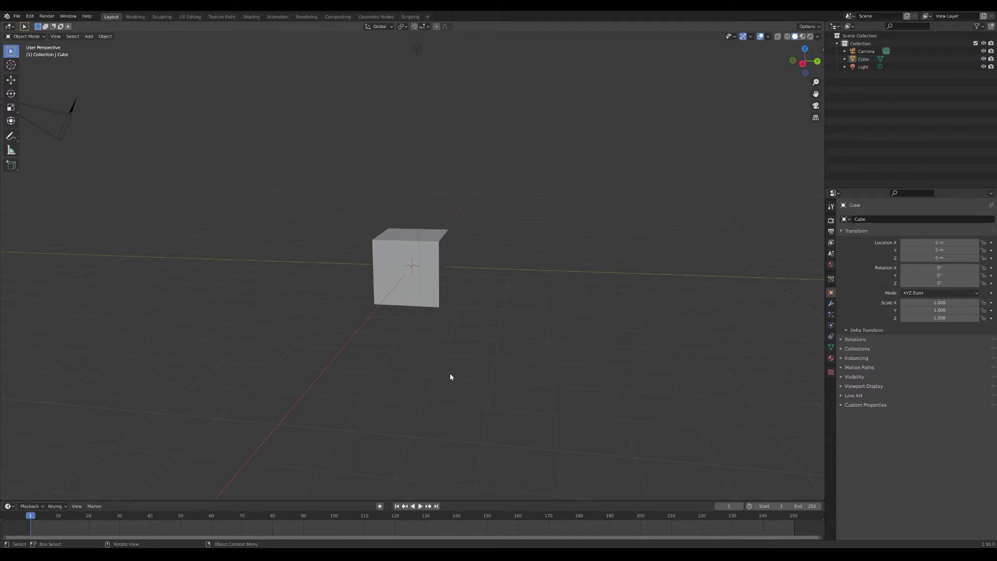
{"action": "left_click", "coordinate": [438, 307]}
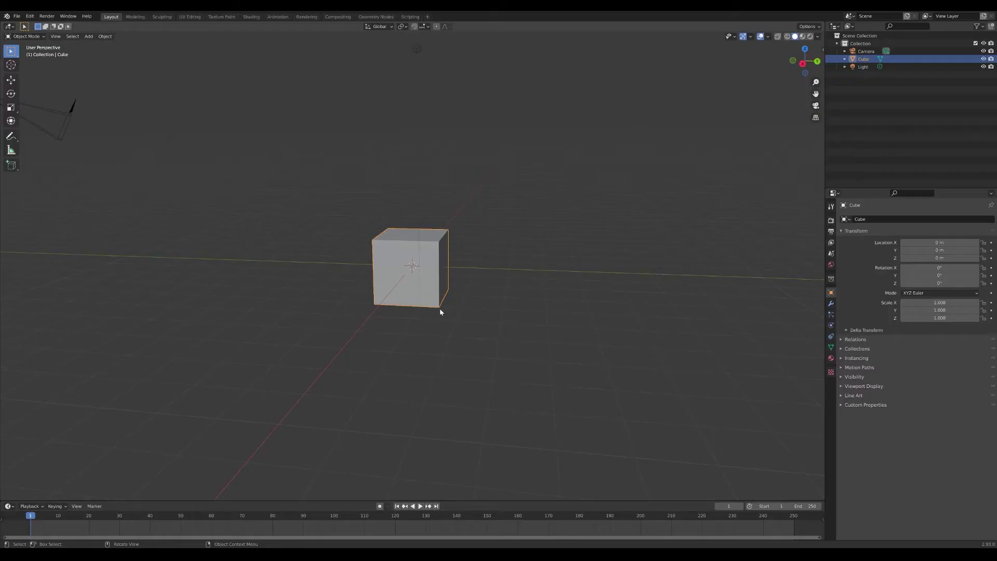
{"action": "key", "text": "Delete"}
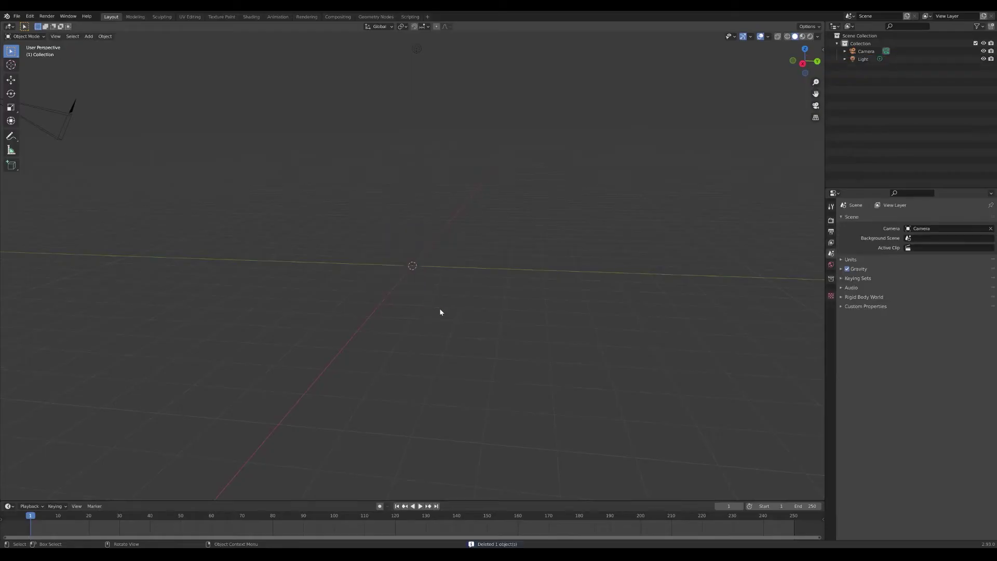
Step: Add a cylinder mesh at the origin and rotate it 90° about the global X axis
{"action": "key", "text": "shift+a"}
{"action": "mouse_move", "coordinate": [433, 305]}
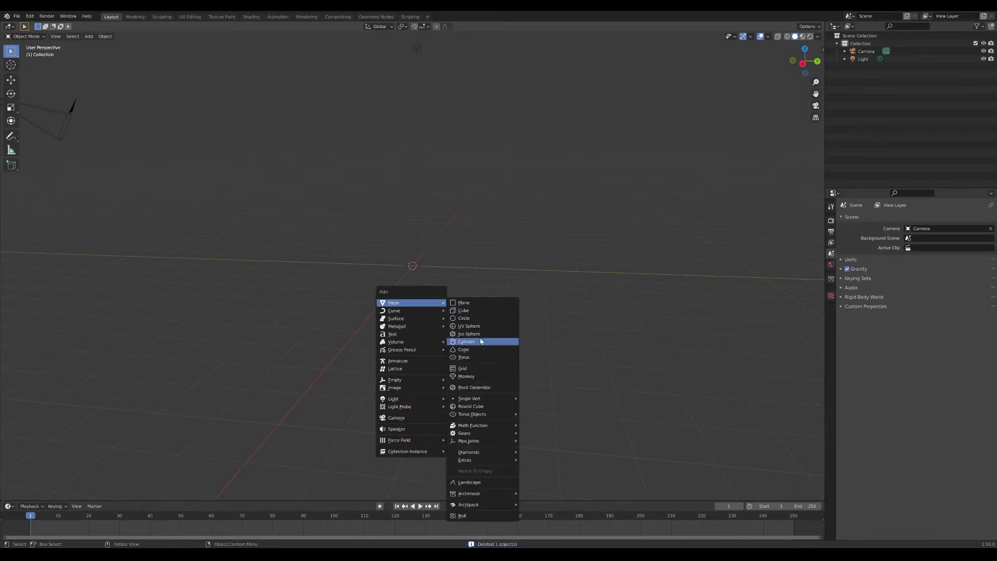
{"action": "left_click", "coordinate": [481, 342]}
{"action": "key", "text": "r"}
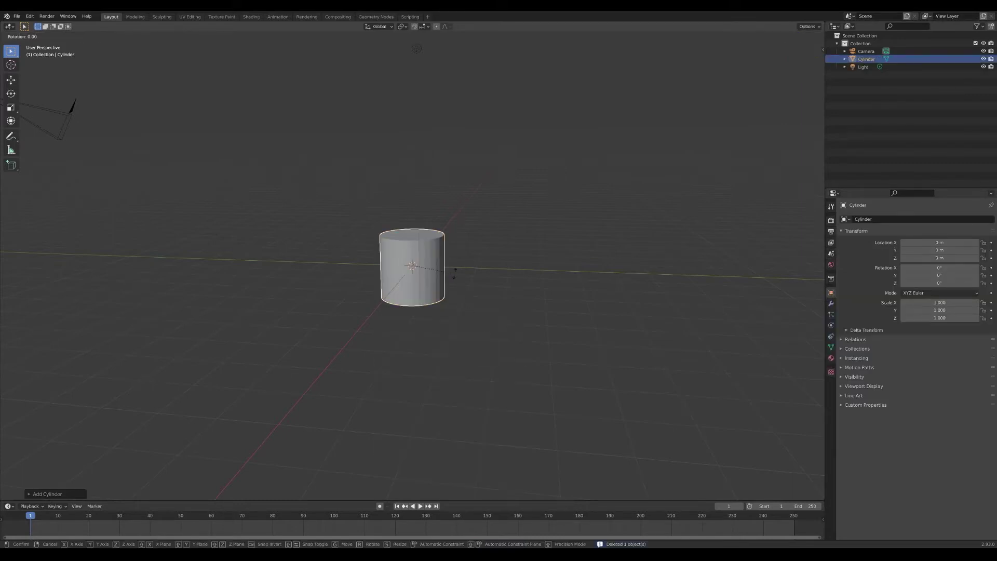
{"action": "type", "text": "x"}
{"action": "type", "text": "90"}
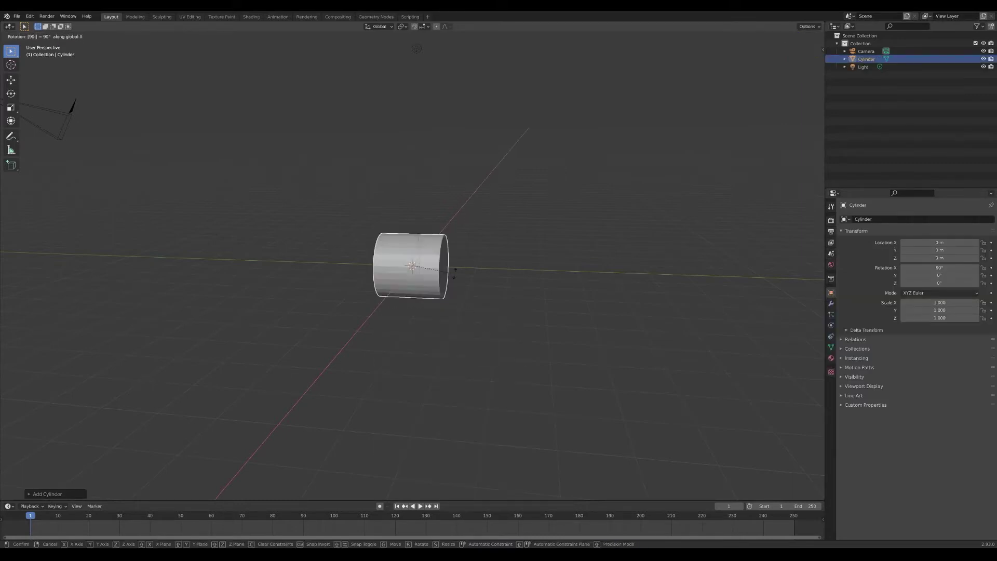
{"action": "key", "text": "Return"}
Step: Shrink the cylinder and stretch it along global Y into a long thin rod, with a Z scale of about 5.4
{"action": "key", "text": "s"}
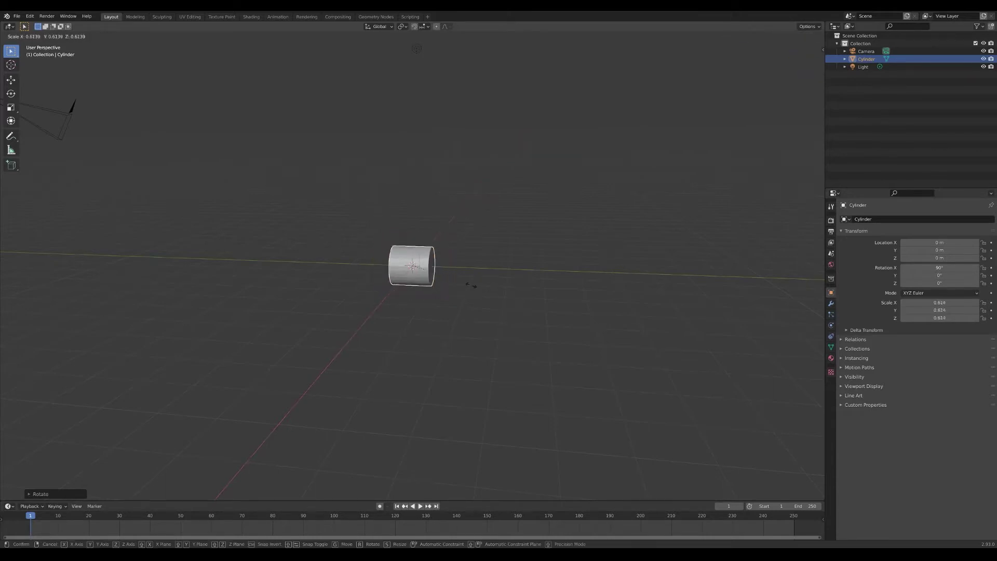
{"action": "left_click", "coordinate": [437, 276]}
{"action": "key", "text": "s"}
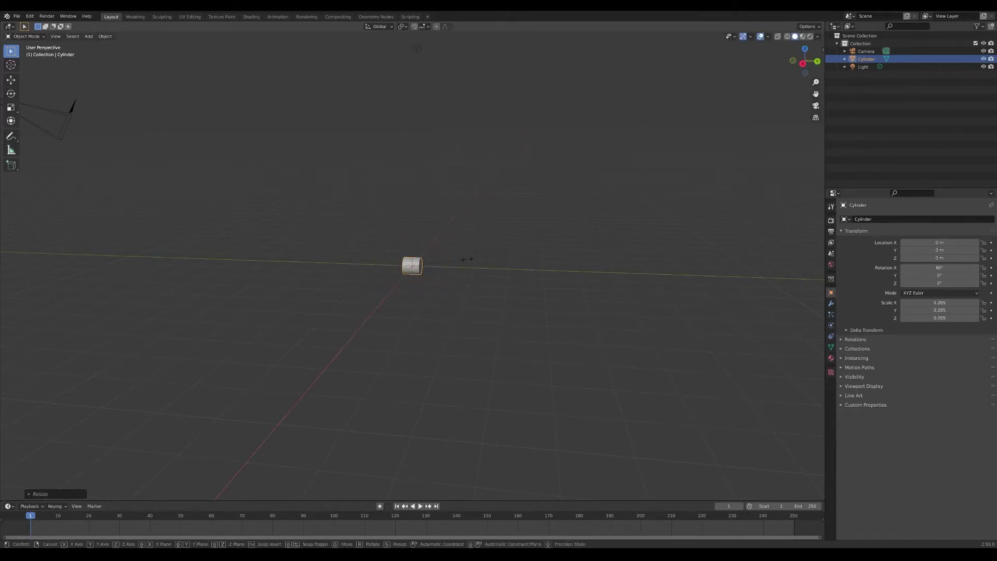
{"action": "key", "text": "y"}
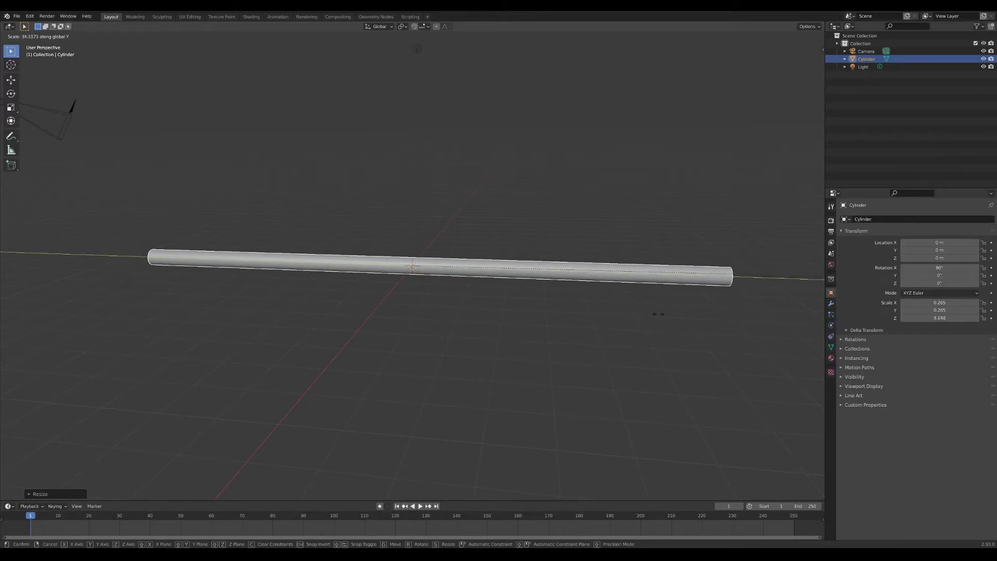
{"action": "left_click", "coordinate": [656, 312]}
{"action": "key", "text": "s"}
{"action": "left_click", "coordinate": [593, 283]}
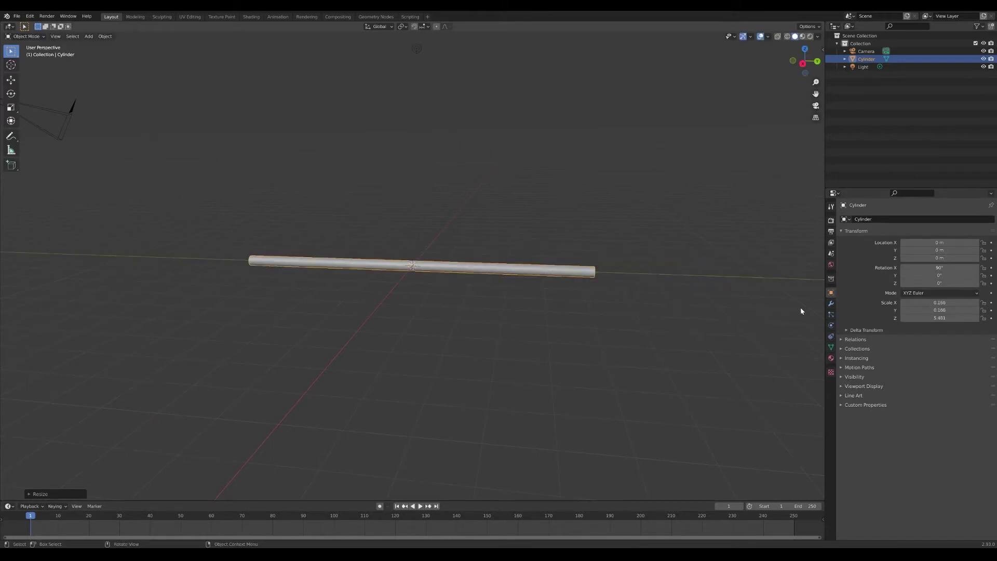
Step: Enable Bloom in the Eevee render settings
{"action": "left_click", "coordinate": [831, 232]}
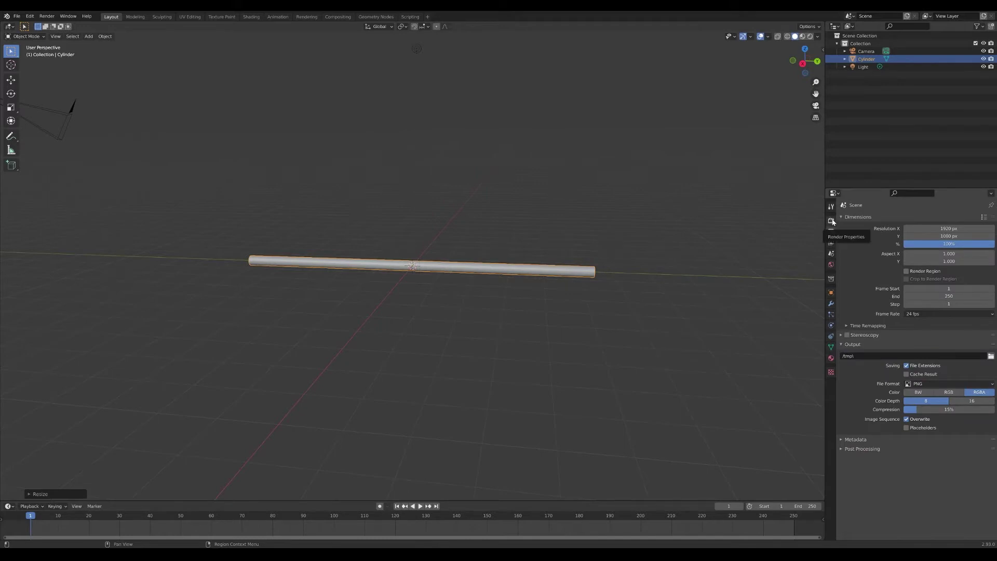
{"action": "left_click", "coordinate": [831, 221]}
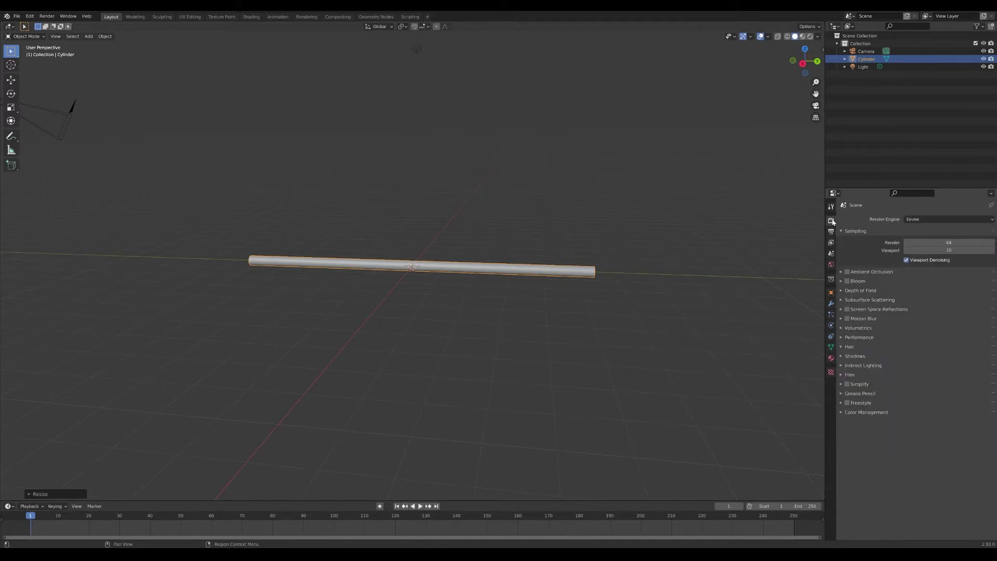
{"action": "left_click", "coordinate": [841, 281]}
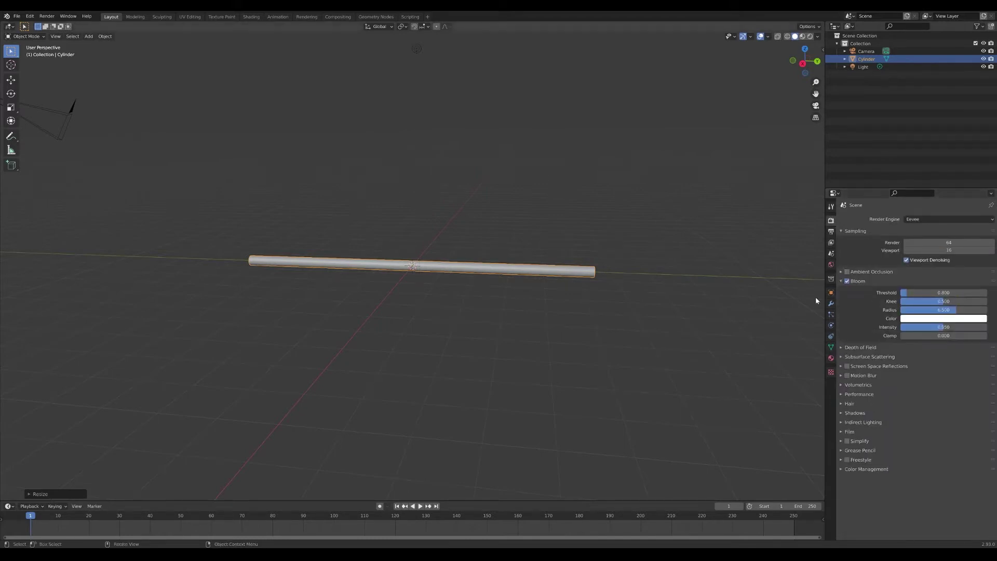
Step: Add a plane at the origin and scale it up into a large floor extending well beyond the rod
{"action": "left_click", "coordinate": [582, 226]}
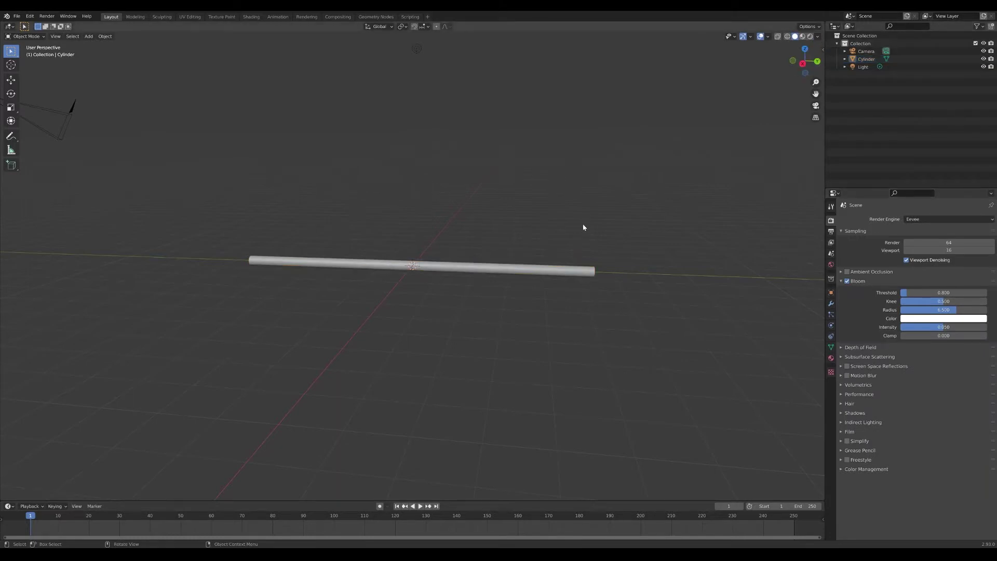
{"action": "key", "text": "shift+a"}
{"action": "left_click", "coordinate": [597, 230]}
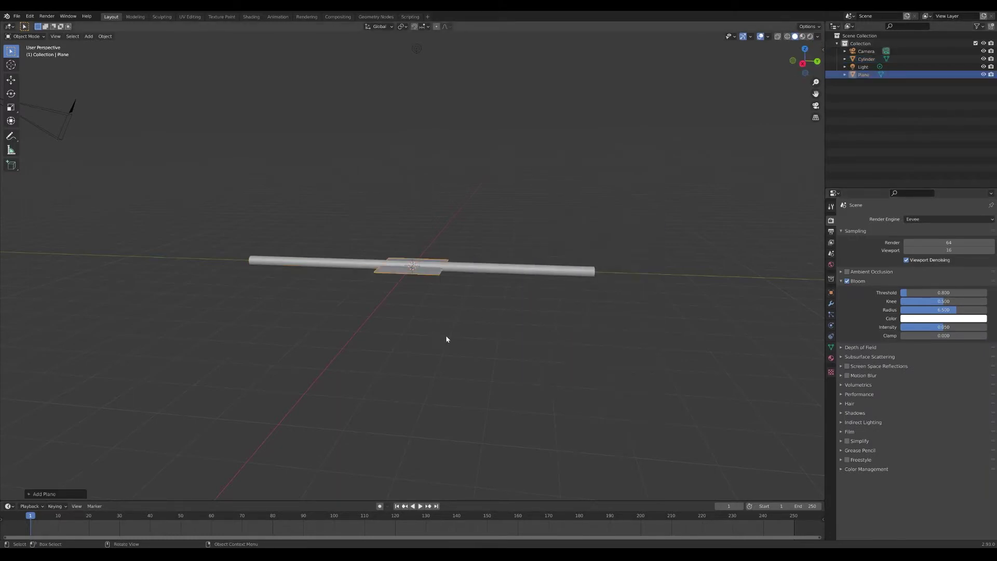
{"action": "key", "text": "s"}
{"action": "left_click", "coordinate": [33, 349]}
{"action": "scroll", "coordinate": [388, 246], "scroll_direction": "down", "scroll_amount": 3}
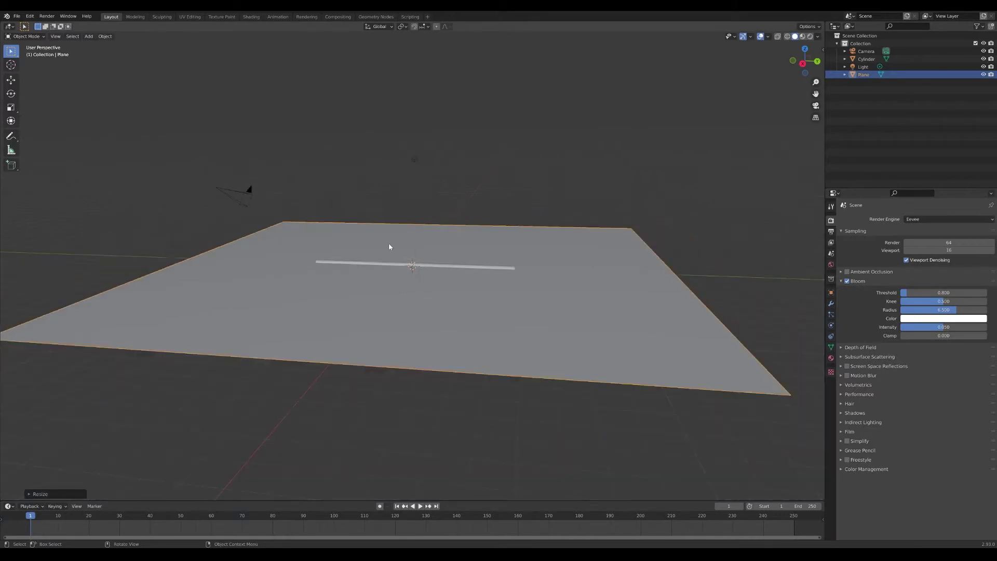
Step: Move the plane slightly down along Z so that it lies beneath the rod
{"action": "key", "text": "shift+space"}
{"action": "key", "text": "g"}
{"action": "left_click_drag", "start_coordinate": [414, 243], "coordinate": [416, 250]}
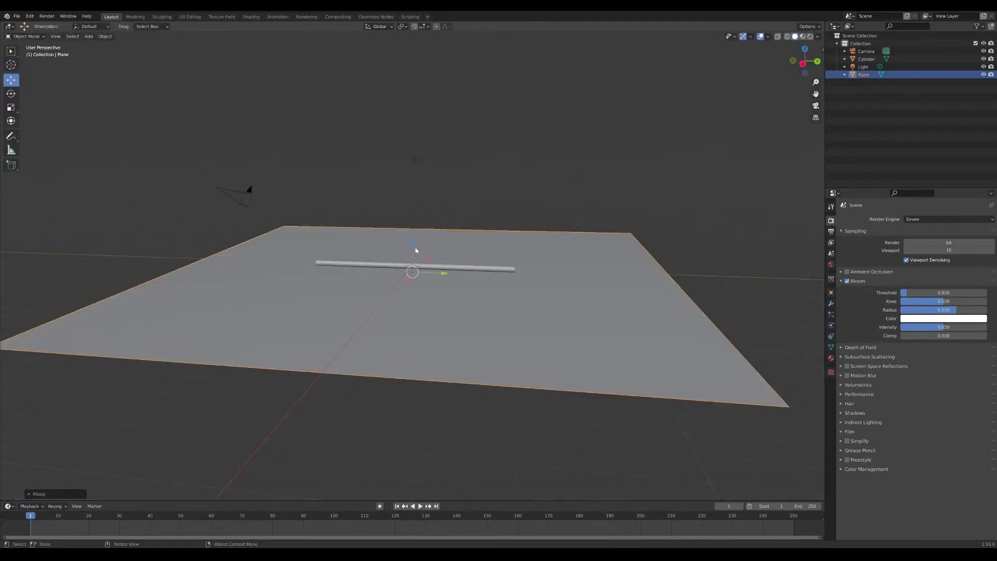
Step: Extrude the plane's rear edge straight up along Z in Edit Mode to form a tall back wall
{"action": "key", "text": "Tab"}
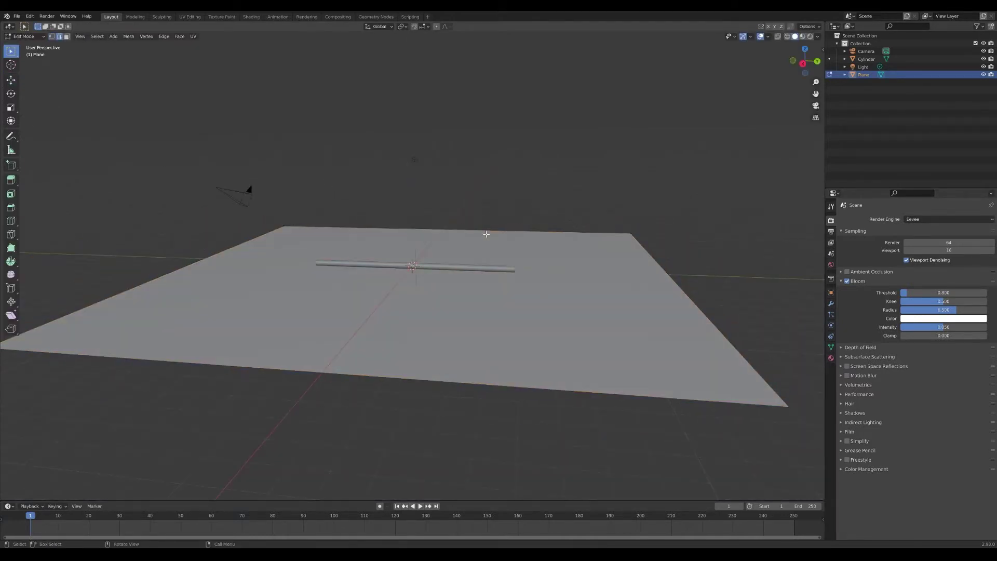
{"action": "left_click", "coordinate": [486, 234]}
{"action": "key", "text": "z"}
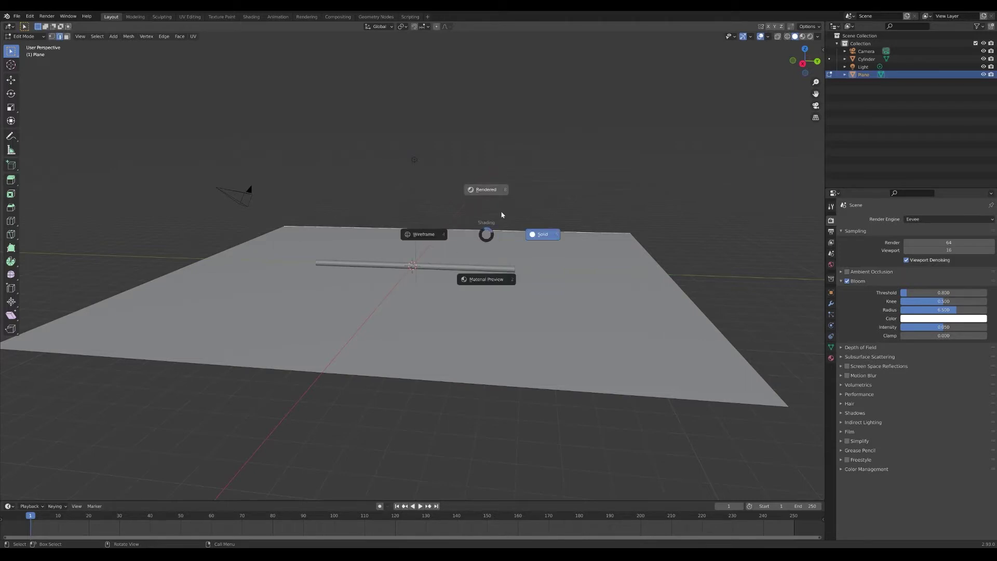
{"action": "left_click", "coordinate": [593, 231]}
{"action": "key", "text": "e"}
{"action": "key", "text": "z"}
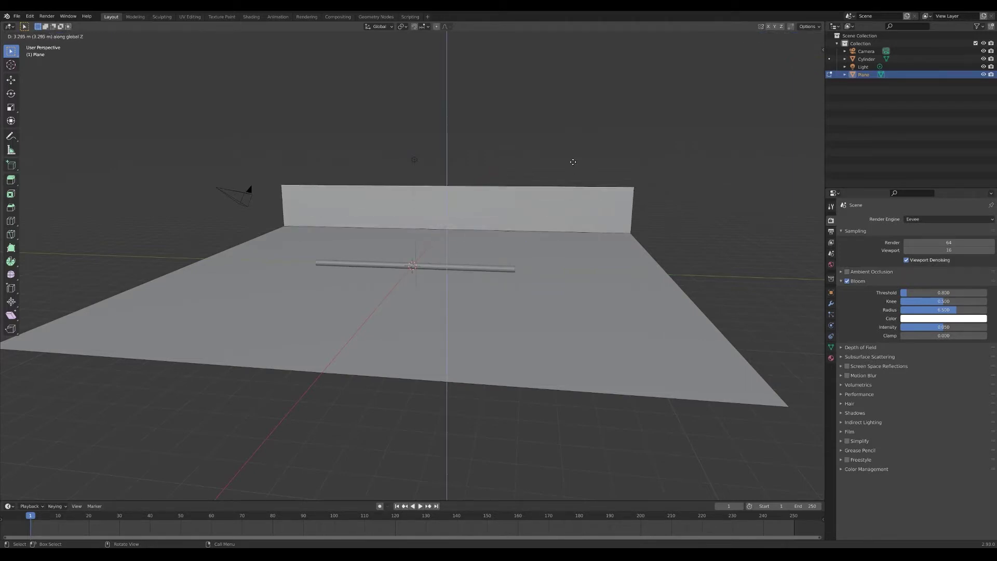
{"action": "left_click", "coordinate": [577, 33]}
Step: Bevel the edge between floor and back wall with many segments into a wide curved transition
{"action": "left_click", "coordinate": [554, 226]}
{"action": "key", "text": "ctrl+b"}
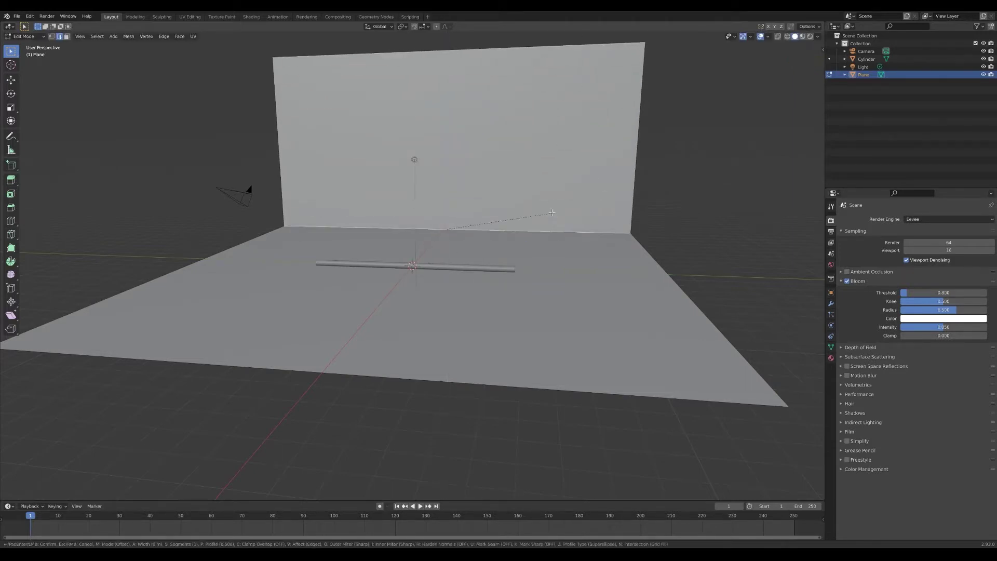
{"action": "scroll", "coordinate": [598, 176], "scroll_direction": "up", "scroll_amount": 16}
{"action": "left_click", "coordinate": [595, 199]}
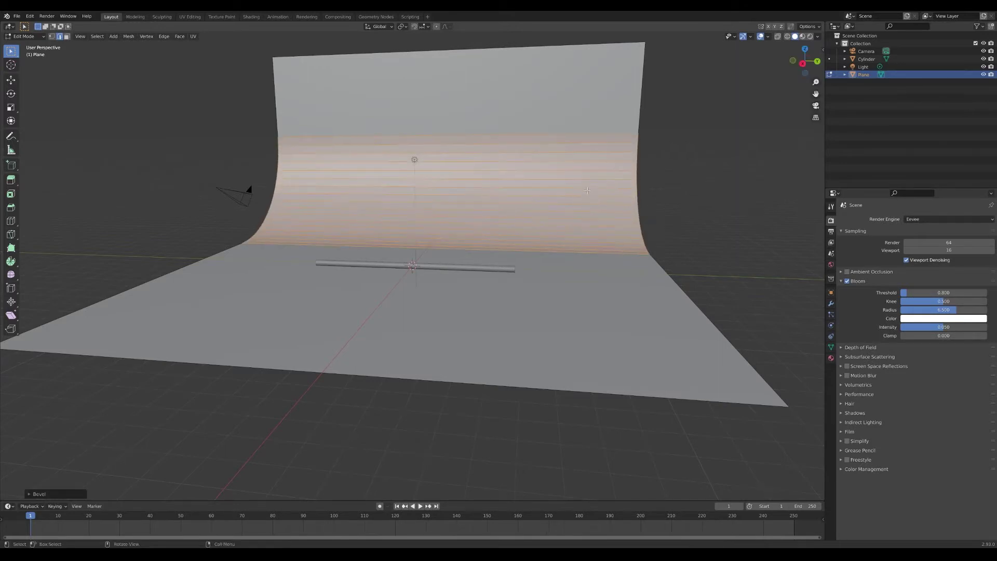
Step: Return to Object Mode and shade the curved backdrop smooth
{"action": "key", "text": "Tab"}
{"action": "right_click", "coordinate": [579, 162]}
{"action": "left_click", "coordinate": [578, 162]}
{"action": "key", "text": "alt+a"}
Step: Raise the cylinder along Z so that it floats above the backdrop's floor
{"action": "left_click", "coordinate": [508, 266]}
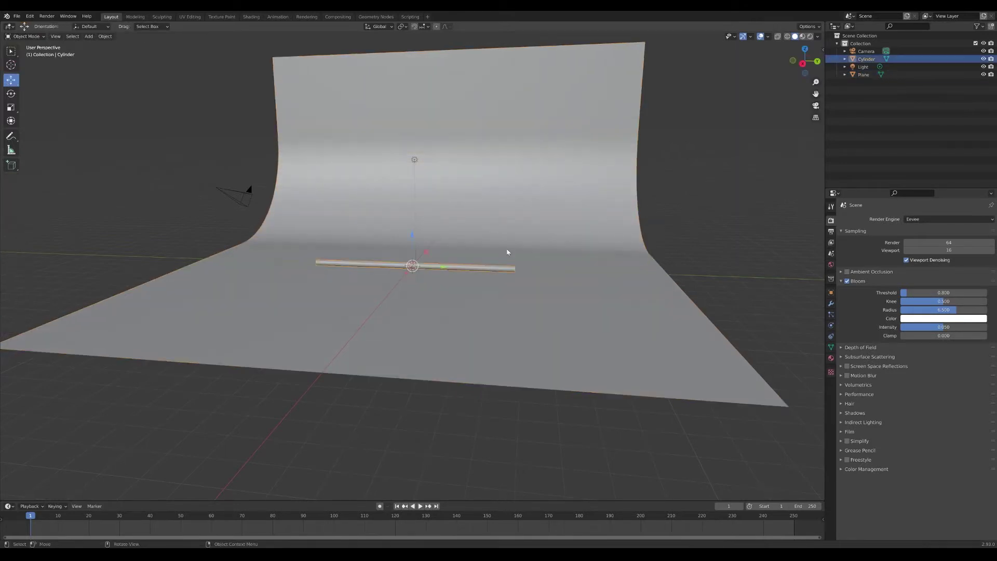
{"action": "left_click_drag", "start_coordinate": [411, 238], "coordinate": [410, 210]}
{"action": "scroll", "coordinate": [434, 224], "scroll_direction": "up", "scroll_amount": 6}
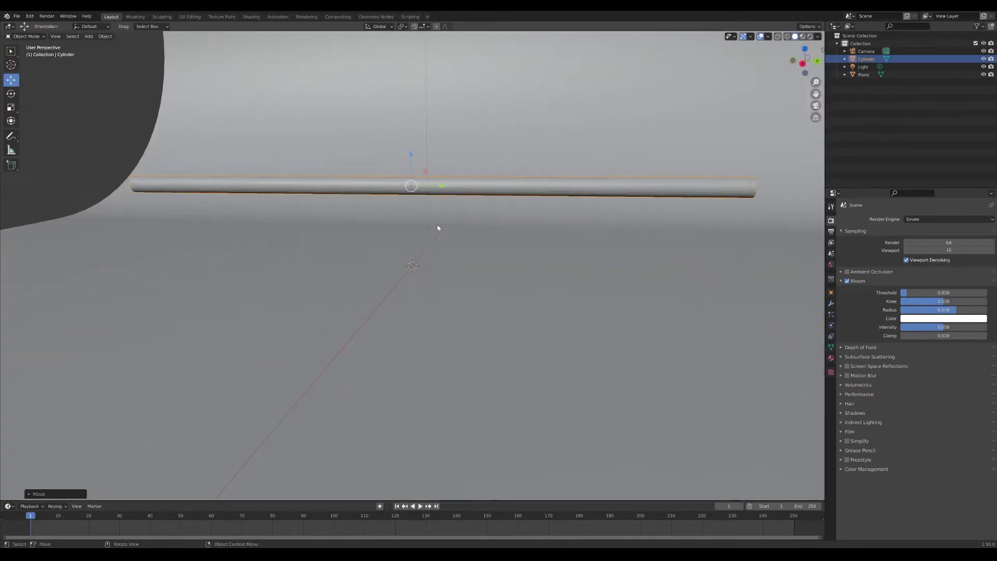
{"action": "middle_click_drag", "start_coordinate": [438, 227], "coordinate": [490, 207]}
{"action": "scroll", "coordinate": [572, 197], "scroll_direction": "up", "scroll_amount": 1}
{"action": "middle_click_drag", "start_coordinate": [618, 194], "coordinate": [597, 187]}
{"action": "scroll", "coordinate": [470, 204], "scroll_direction": "down", "scroll_amount": 5}
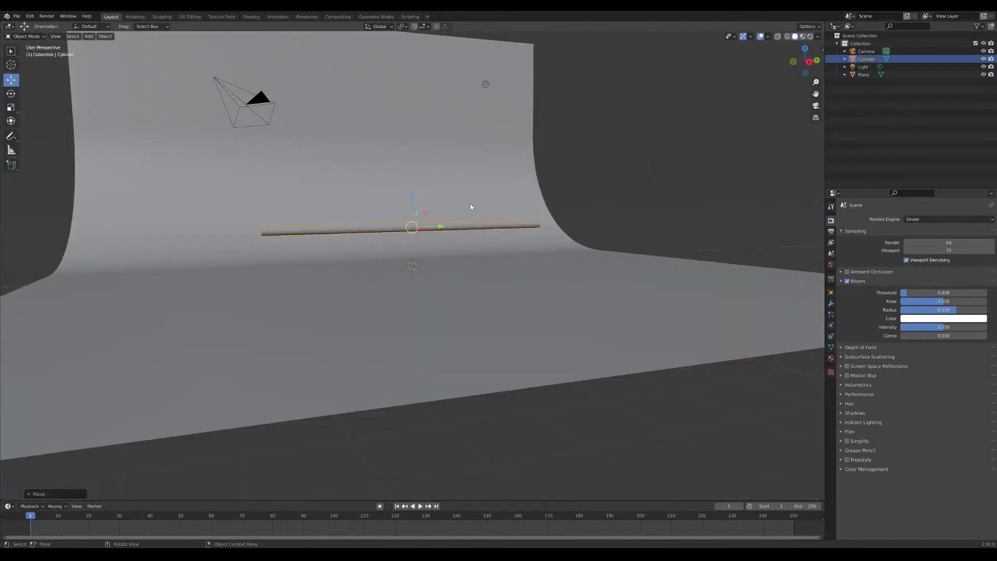
{"action": "scroll", "coordinate": [613, 219], "scroll_direction": "up", "scroll_amount": 1}
Step: Adjust the cylinder's overall scale slightly and enter Edit Mode on it
{"action": "key", "text": "s"}
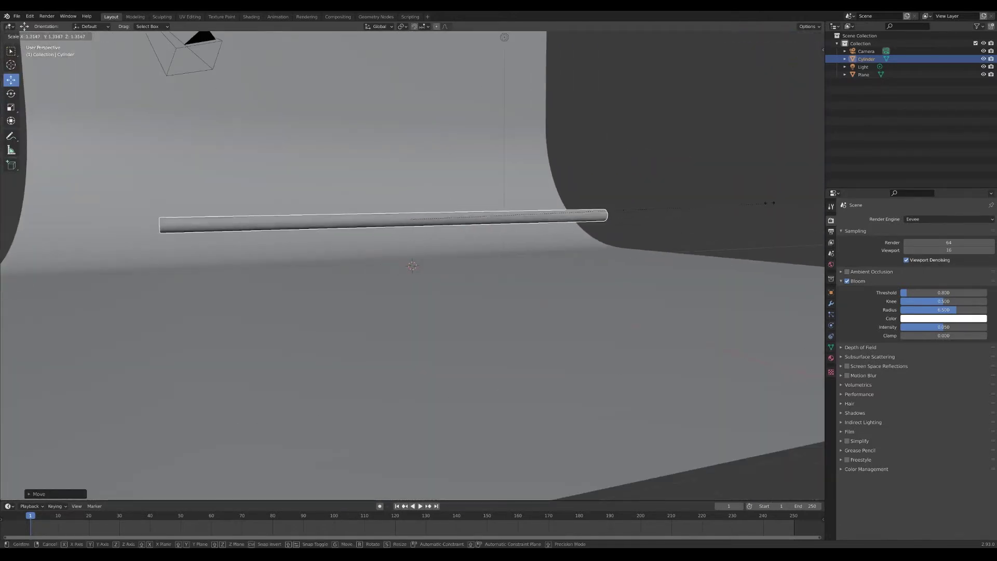
{"action": "left_click", "coordinate": [680, 212]}
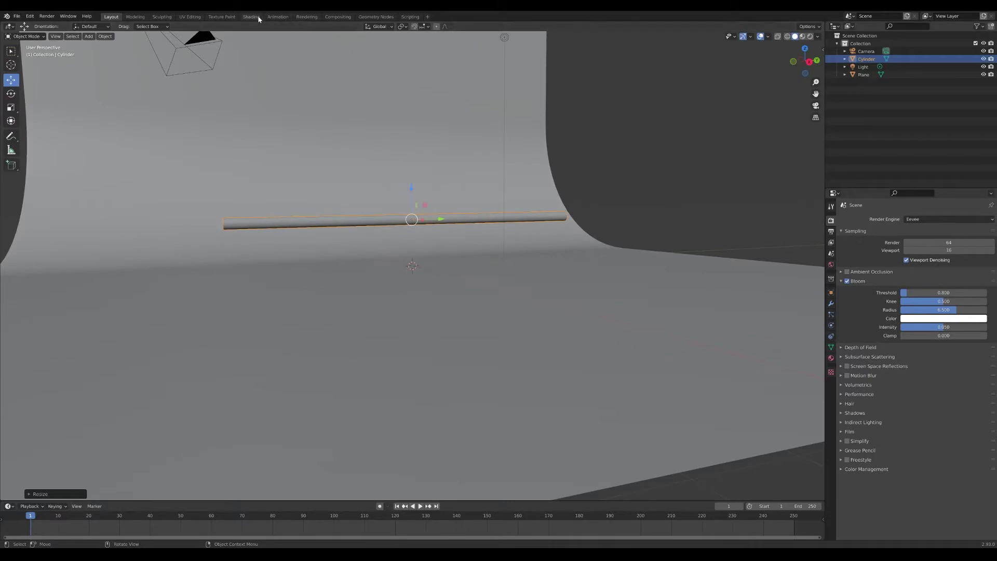
{"action": "key", "text": "Tab"}
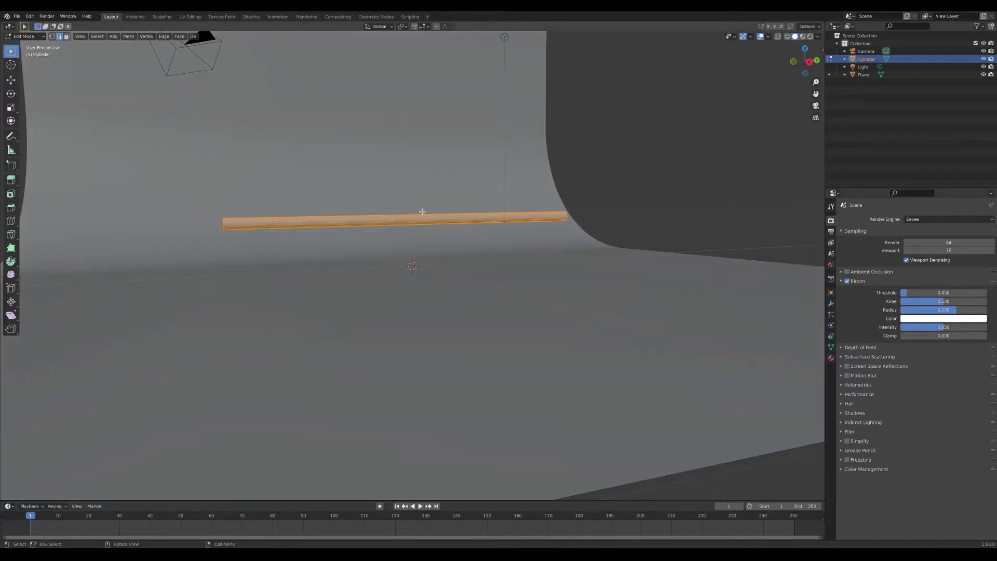
Step: Try dividing the cylinder along its length with 118 evenly spaced loop cuts, and undo them
{"action": "key", "text": "ctrl+r"}
{"action": "scroll", "coordinate": [396, 228], "scroll_direction": "up", "scroll_amount": 2}
{"action": "scroll", "coordinate": [396, 227], "scroll_direction": "up", "scroll_amount": 20}
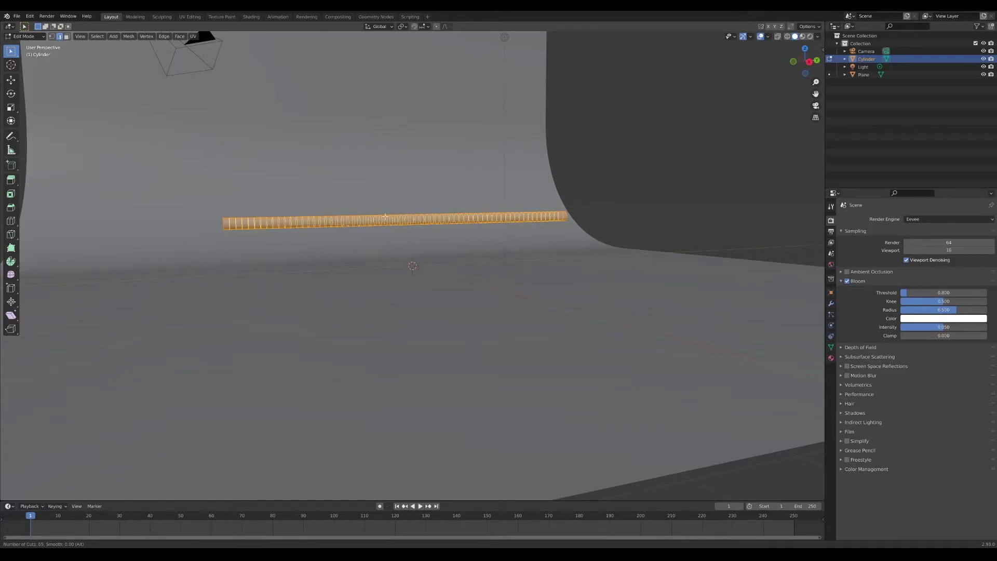
{"action": "scroll", "coordinate": [385, 218], "scroll_direction": "up", "scroll_amount": 20}
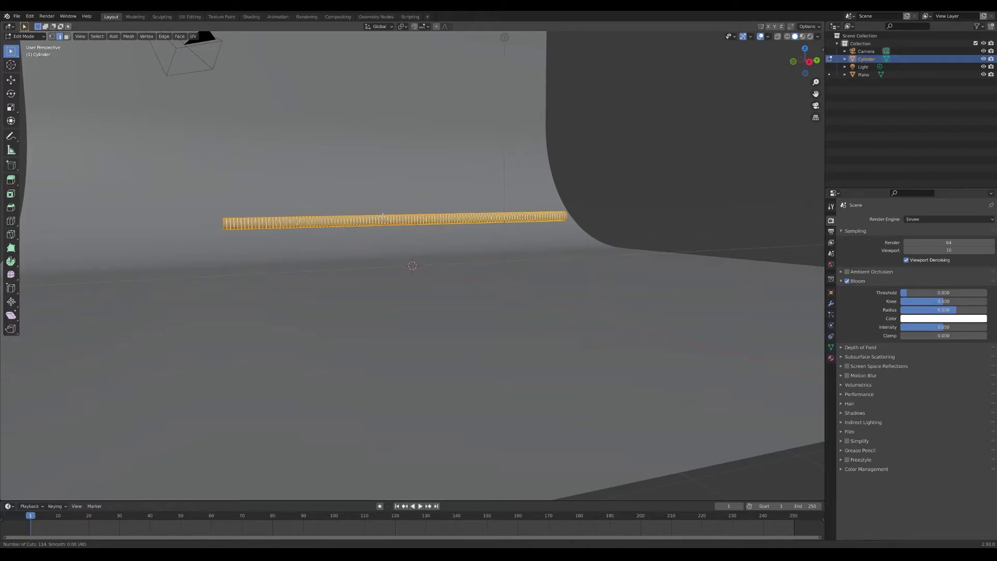
{"action": "scroll", "coordinate": [383, 216], "scroll_direction": "up", "scroll_amount": 4}
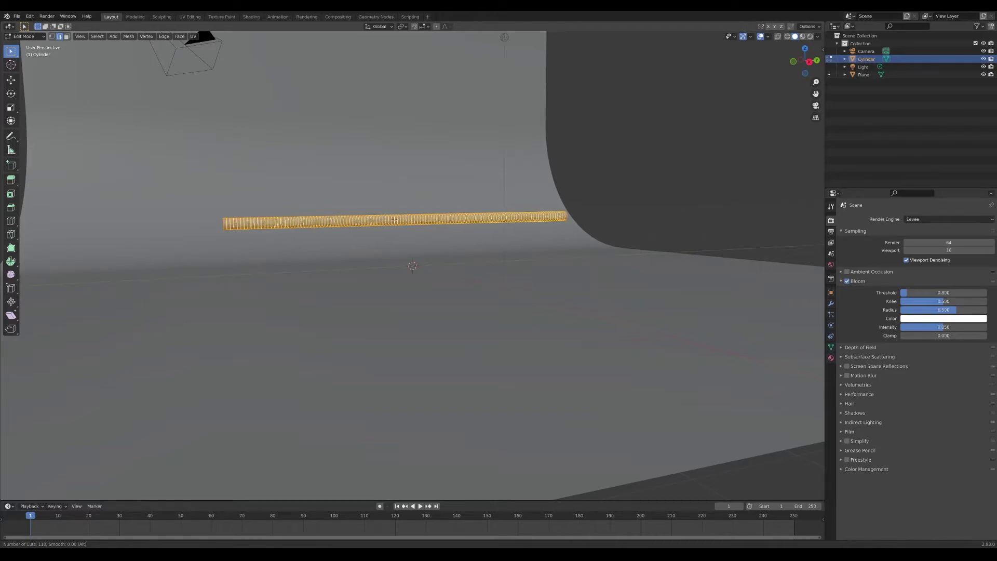
{"action": "left_click", "coordinate": [394, 220]}
{"action": "right_click", "coordinate": [394, 220]}
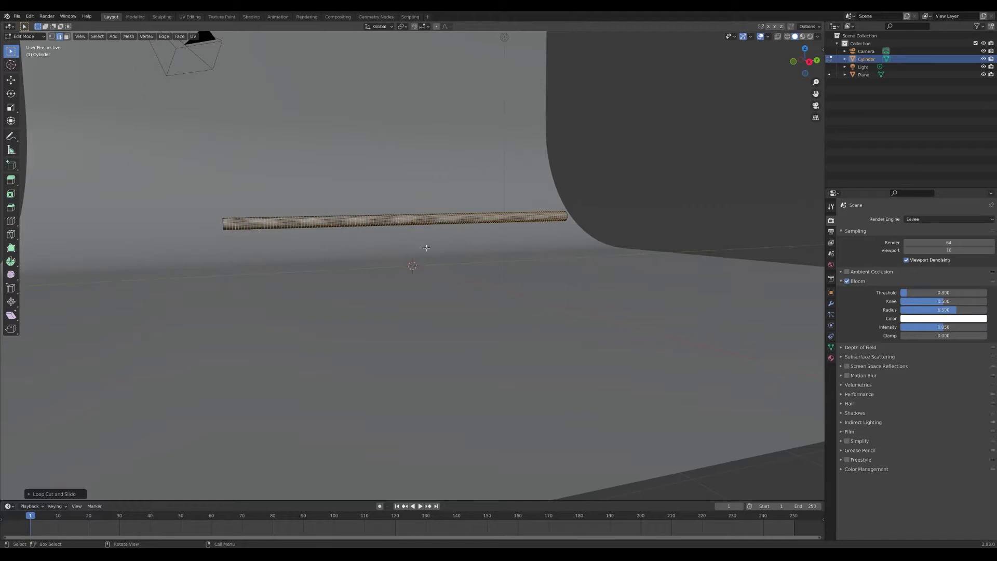
{"action": "key", "text": "ctrl+z"}
Step: Divide the cylinder along its length with about 175 evenly spaced loop cuts, left unslid
{"action": "key", "text": "ctrl+r"}
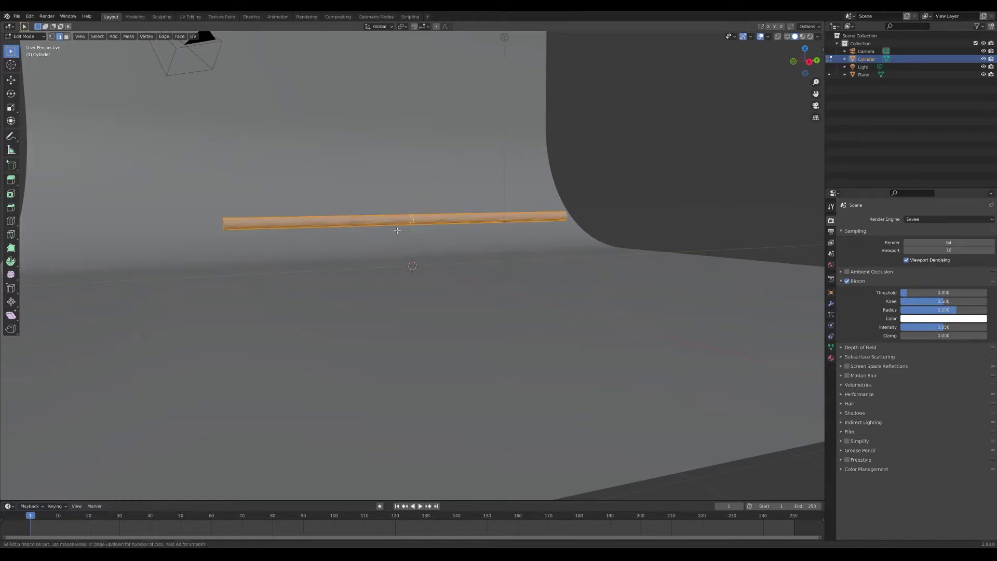
{"action": "scroll", "coordinate": [398, 229], "scroll_direction": "up", "scroll_amount": 16}
{"action": "scroll", "coordinate": [398, 229], "scroll_direction": "up", "scroll_amount": 20}
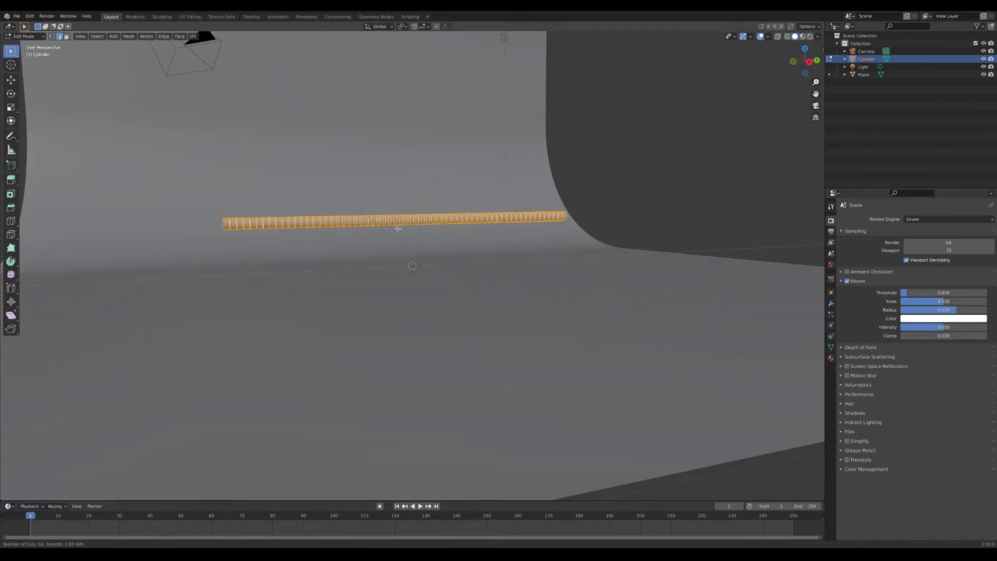
{"action": "scroll", "coordinate": [400, 227], "scroll_direction": "up", "scroll_amount": 20}
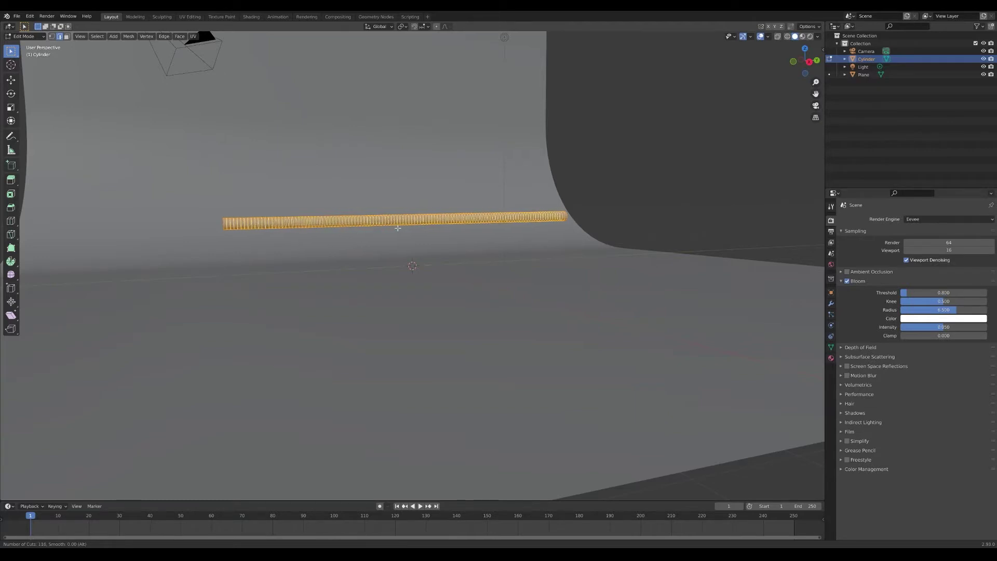
{"action": "scroll", "coordinate": [398, 228], "scroll_direction": "up", "scroll_amount": 20}
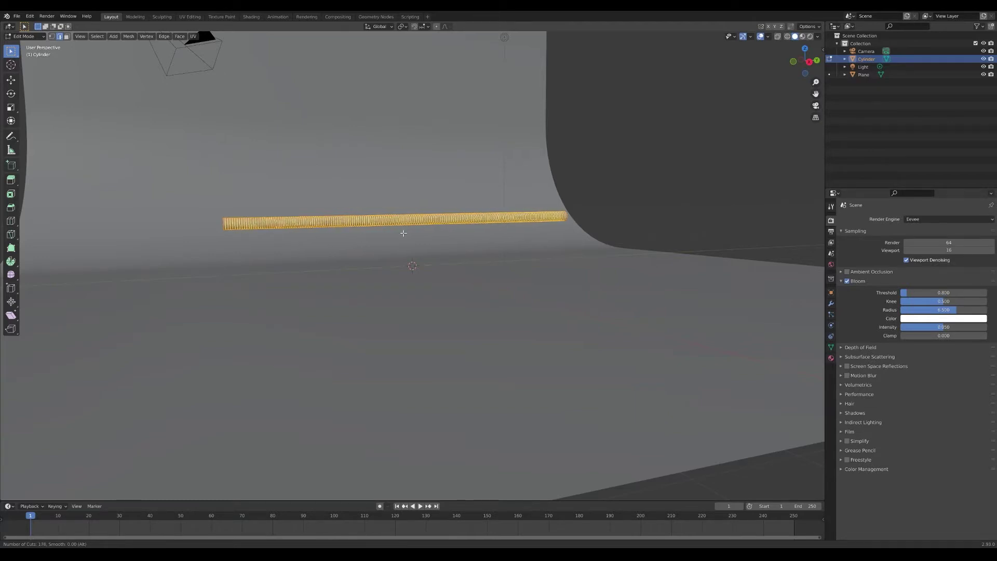
{"action": "left_click", "coordinate": [403, 233]}
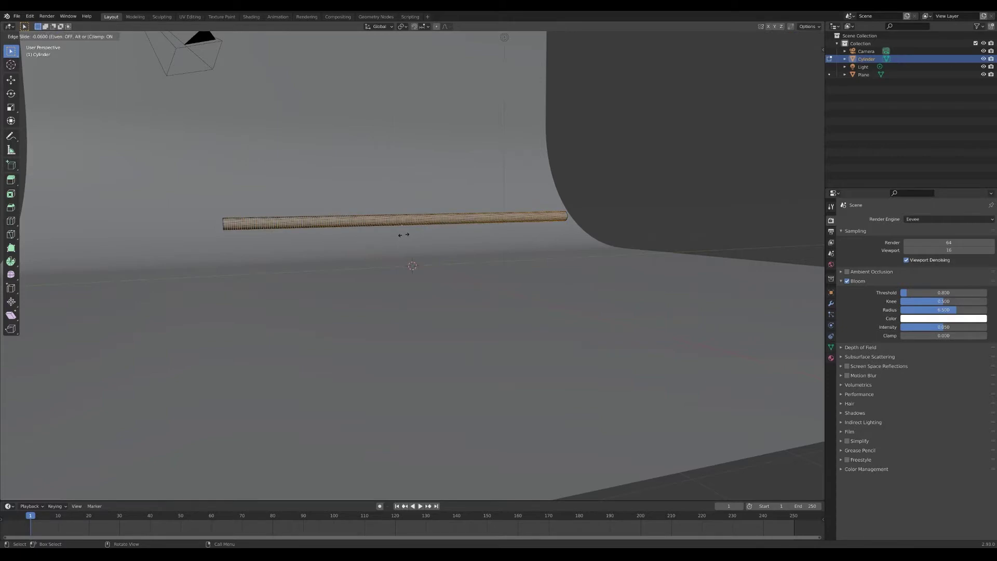
{"action": "left_click", "coordinate": [403, 235]}
Step: Return to Object Mode and shade the cylinder smooth
{"action": "key", "text": "Tab"}
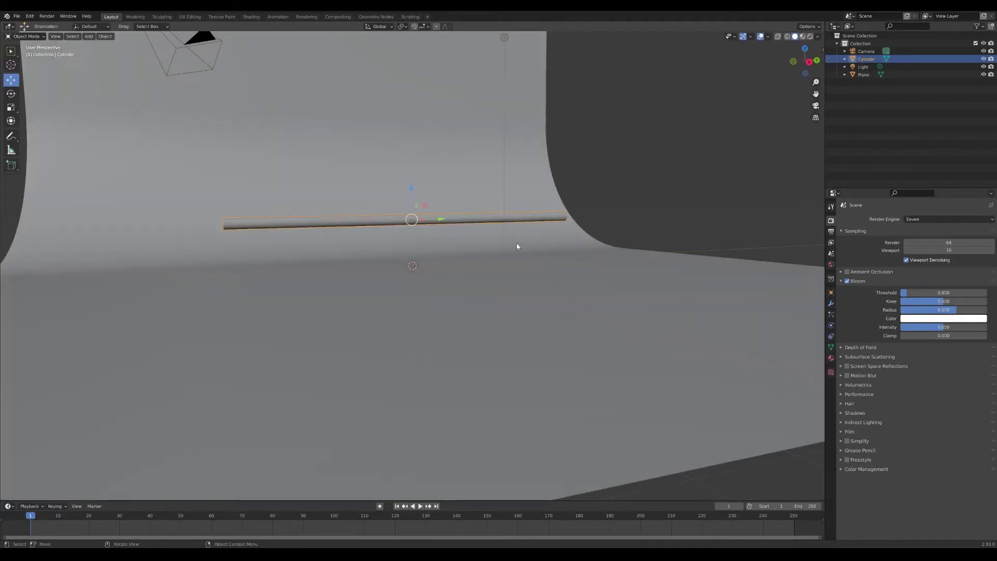
{"action": "right_click", "coordinate": [470, 222]}
{"action": "left_click", "coordinate": [470, 222]}
Step: Add a Displace modifier to the cylinder and create a new texture for it
{"action": "left_click", "coordinate": [830, 304]}
{"action": "left_click", "coordinate": [867, 220]}
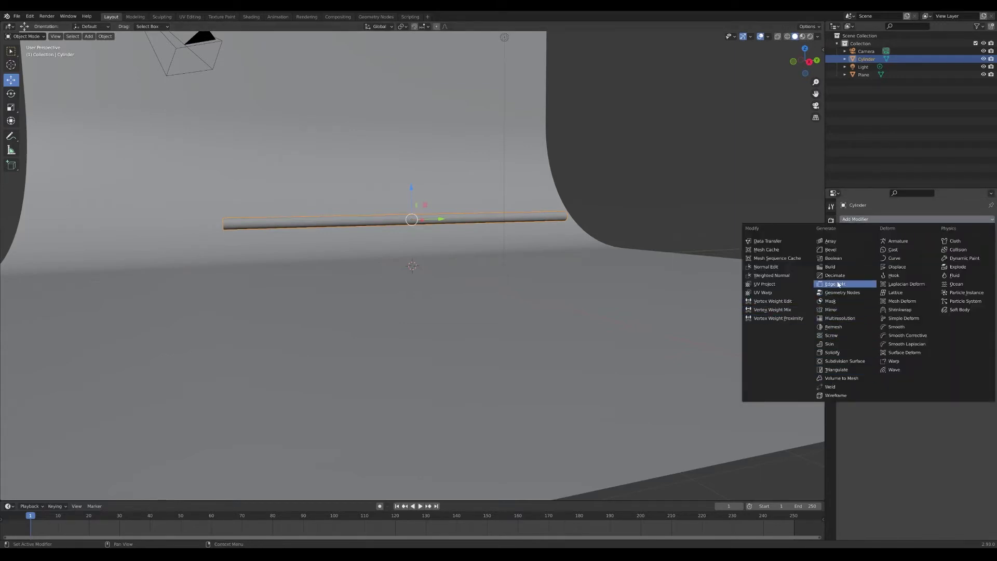
{"action": "left_click", "coordinate": [930, 267]}
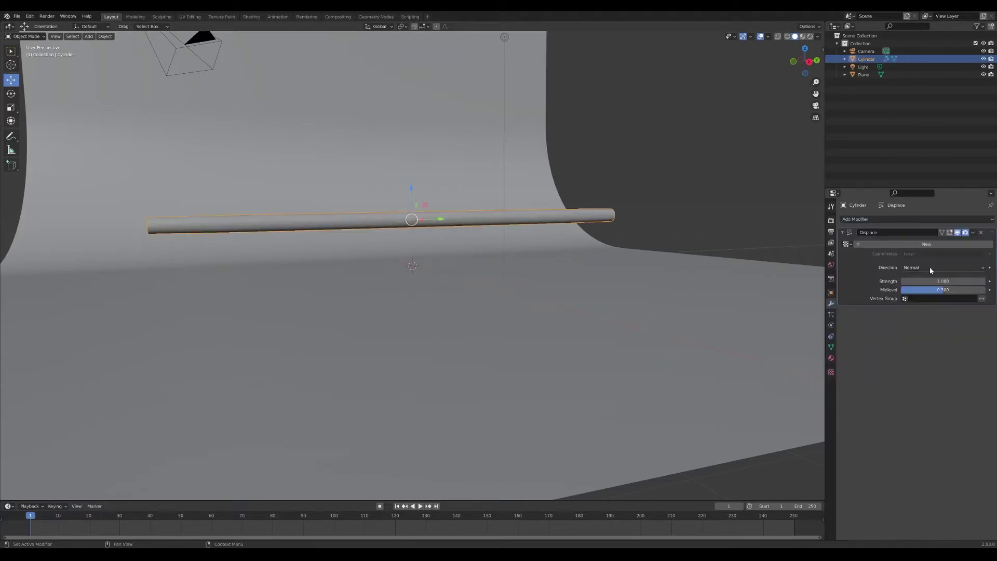
{"action": "left_click", "coordinate": [956, 244]}
Step: Change the displacement texture's type to Clouds and set its size to 0.16
{"action": "left_click", "coordinate": [831, 372]}
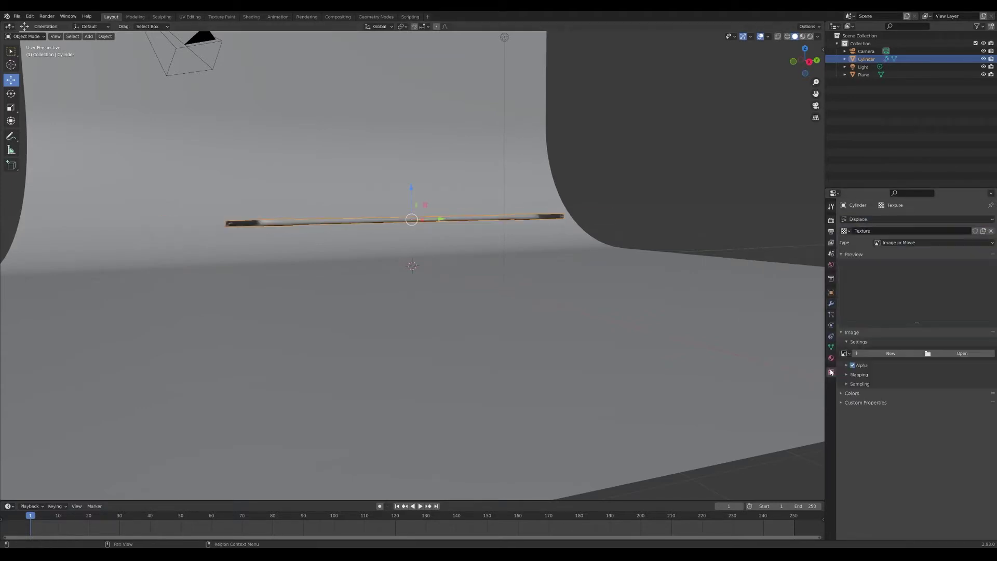
{"action": "left_click", "coordinate": [916, 244]}
{"action": "left_click", "coordinate": [907, 275]}
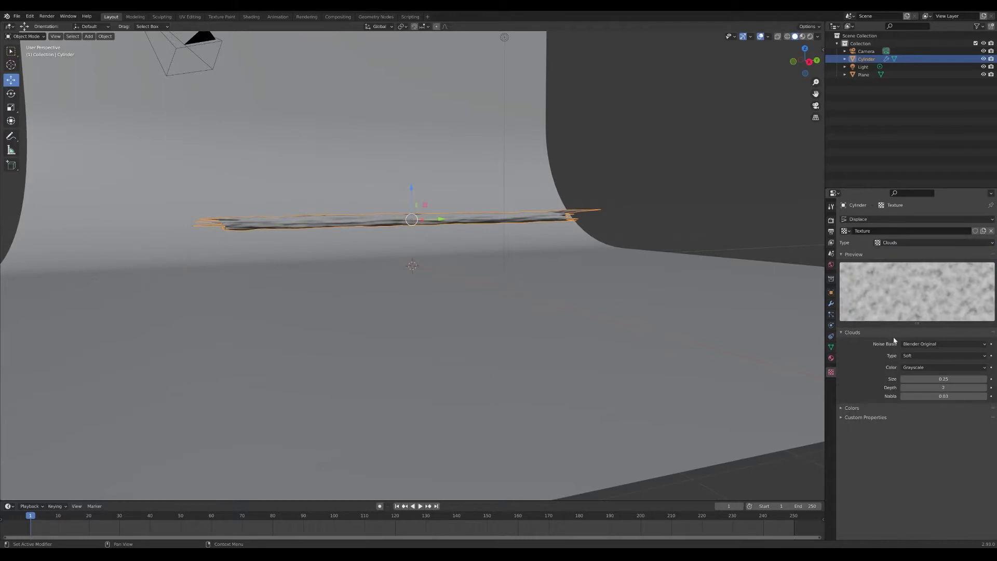
{"action": "left_click_drag", "start_coordinate": [943, 380], "coordinate": [925, 380]}
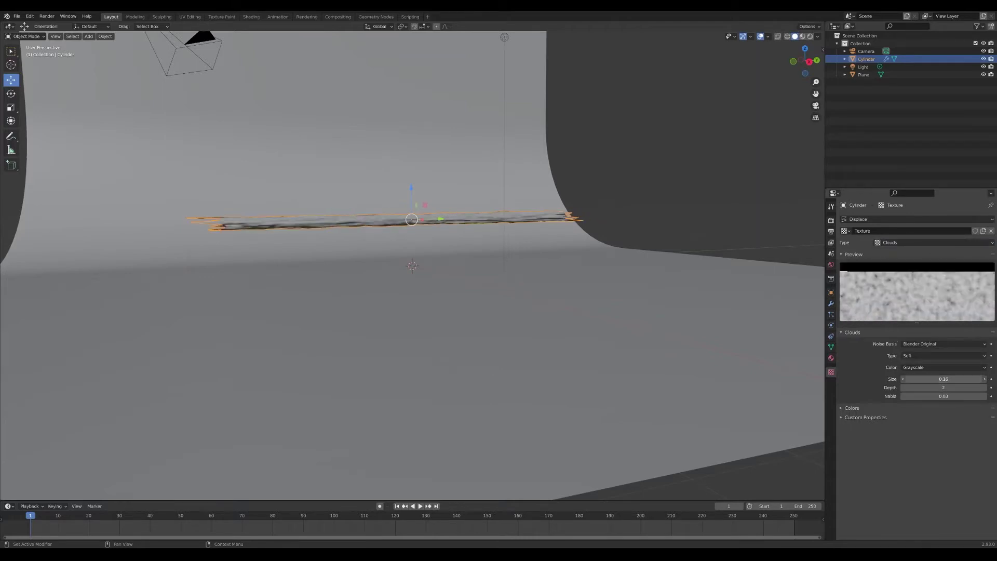
Step: Set the Displace modifier's strength to 1.5 and midlevel to 0.488, using Global texture coordinates
{"action": "left_click", "coordinate": [832, 305]}
{"action": "mouse_move", "coordinate": [934, 281]}
{"action": "left_mouse_down"}
{"action": "mouse_move", "coordinate": [993, 281]}
{"action": "mouse_move", "coordinate": [935, 292]}
{"action": "mouse_move", "coordinate": [956, 292]}
{"action": "mouse_move", "coordinate": [944, 292]}
{"action": "mouse_move", "coordinate": [944, 281]}
{"action": "mouse_move", "coordinate": [898, 281]}
{"action": "mouse_move", "coordinate": [947, 281]}
{"action": "left_mouse_up"}
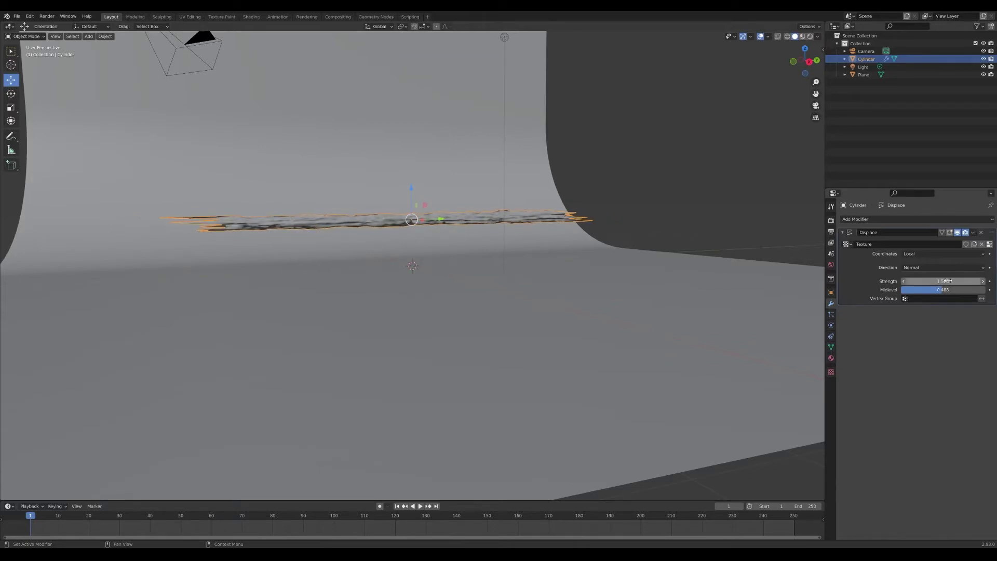
{"action": "left_click", "coordinate": [946, 254]}
{"action": "left_click", "coordinate": [935, 281]}
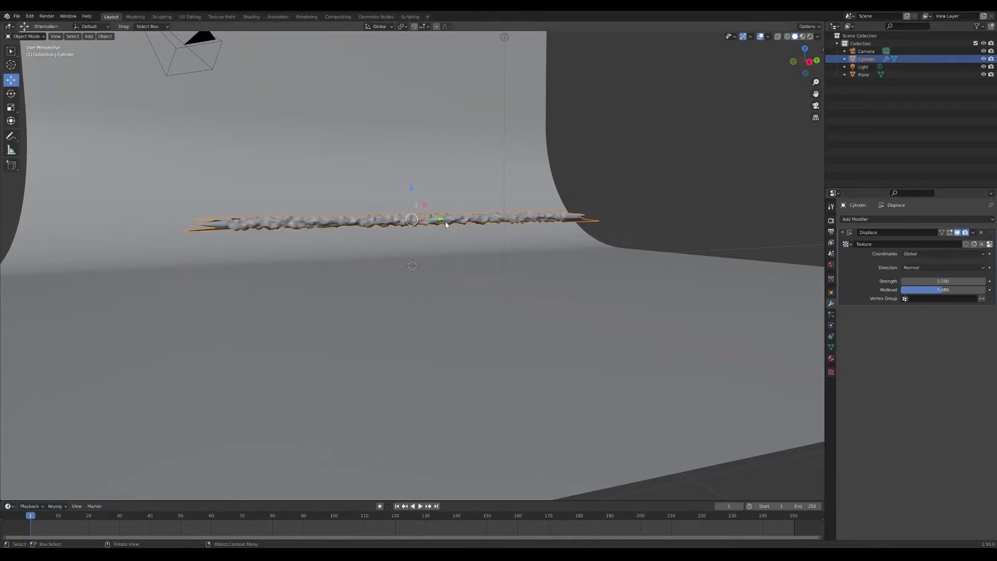
Step: Try moving the cylinder with Global displacement coordinates, undo the moves, and switch the coordinates to Local
{"action": "left_click_drag", "start_coordinate": [445, 225], "coordinate": [470, 244]}
{"action": "key", "text": "ctrl+z"}
{"action": "left_click_drag", "start_coordinate": [411, 193], "coordinate": [438, 206]}
{"action": "key", "text": "ctrl+z"}
{"action": "left_click", "coordinate": [950, 254]}
{"action": "left_click", "coordinate": [930, 263]}
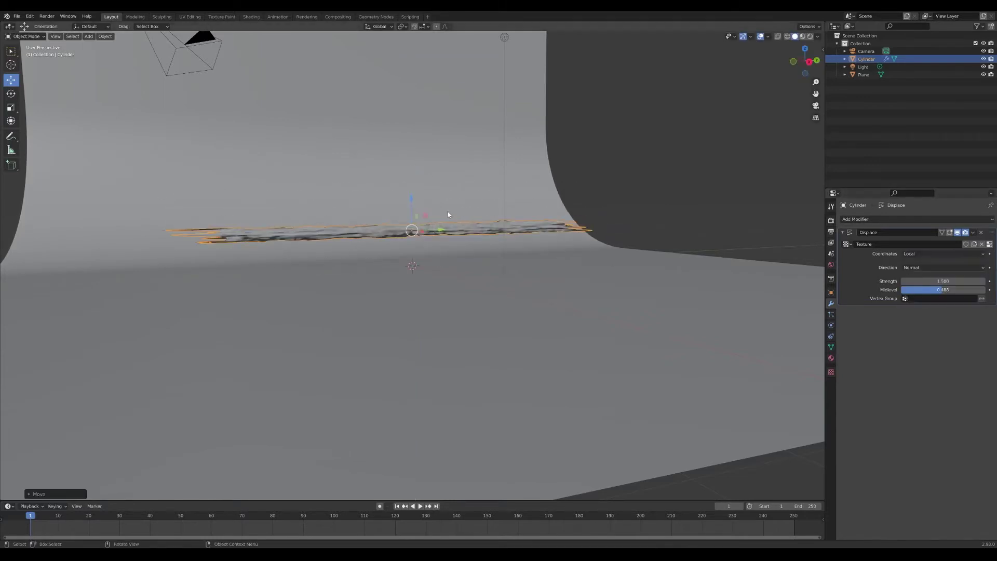
Step: Set the Displace modifier's coordinates to Global and raise the cylinder along Z
{"action": "left_click", "coordinate": [930, 253]}
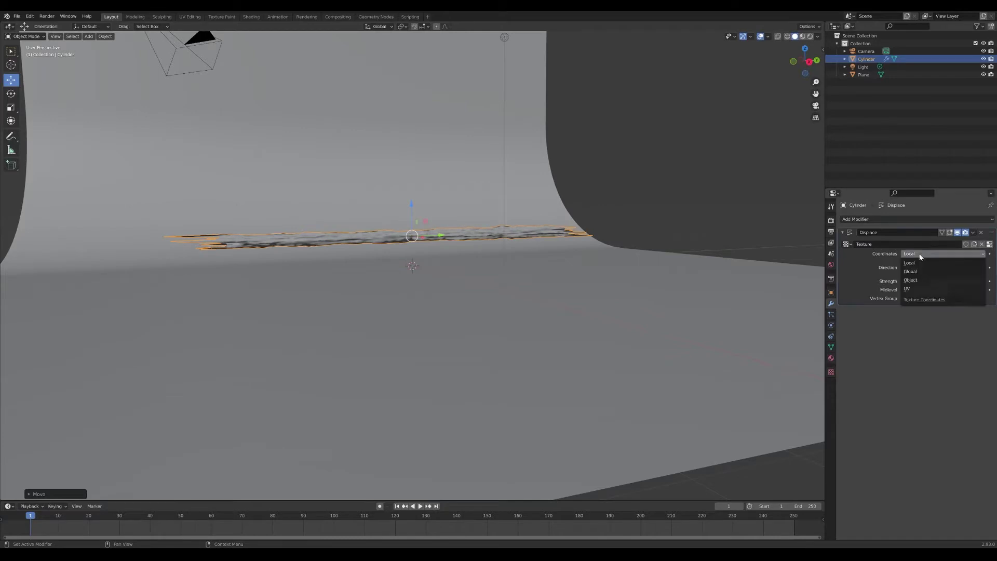
{"action": "left_click", "coordinate": [927, 272]}
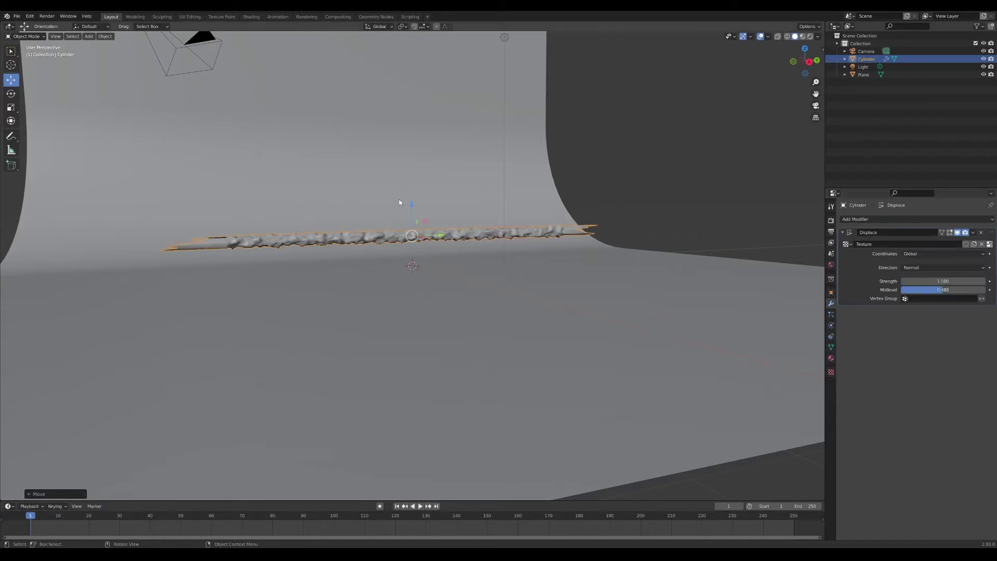
{"action": "key", "text": "g"}
{"action": "key", "text": "z"}
{"action": "left_click", "coordinate": [419, 187]}
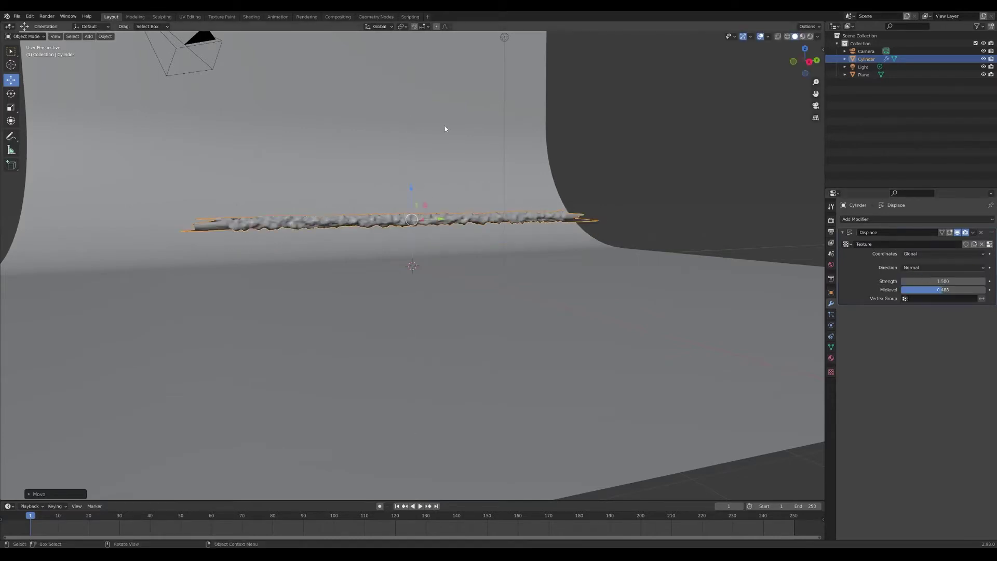
Step: Switch to the Shading workspace and show the viewport in Rendered shading
{"action": "left_click", "coordinate": [306, 16]}
{"action": "left_click", "coordinate": [259, 17]}
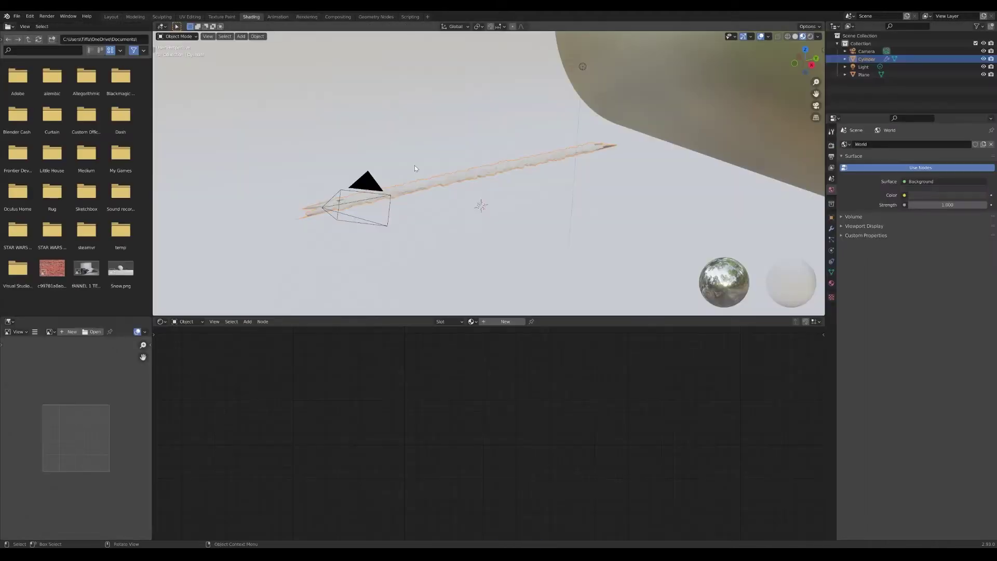
{"action": "left_click", "coordinate": [811, 36]}
{"action": "scroll", "coordinate": [623, 151], "scroll_direction": "up", "scroll_amount": 4}
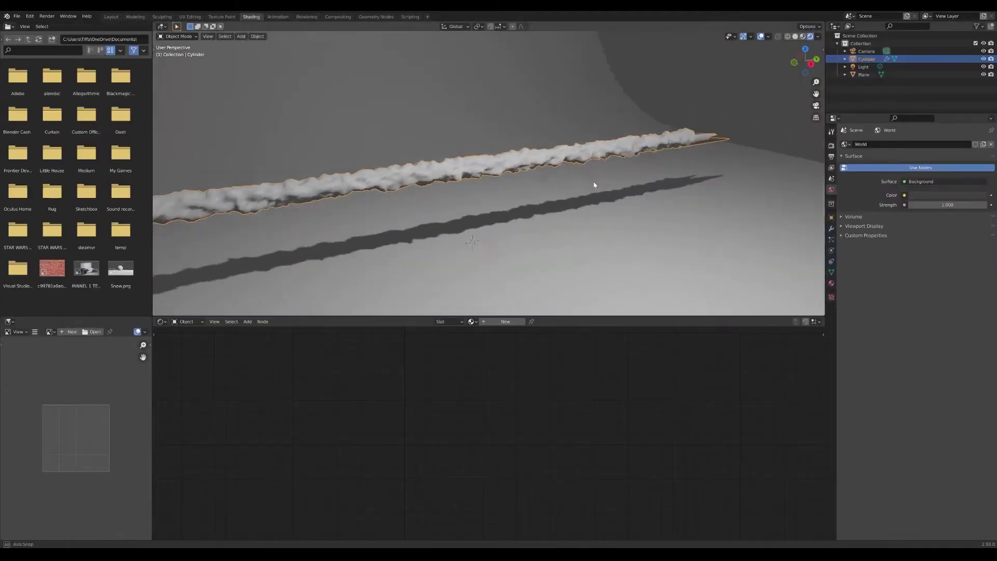
{"action": "scroll", "coordinate": [594, 184], "scroll_direction": "down", "scroll_amount": 2}
{"action": "mouse_move", "coordinate": [595, 187]}
{"action": "middle_mouse_down"}
{"action": "mouse_move", "coordinate": [536, 174]}
{"action": "mouse_move", "coordinate": [525, 224]}
{"action": "middle_mouse_up"}
Step: Give the curved backdrop a new material with a very dark grey base color
{"action": "left_click", "coordinate": [524, 224]}
{"action": "left_click", "coordinate": [506, 321]}
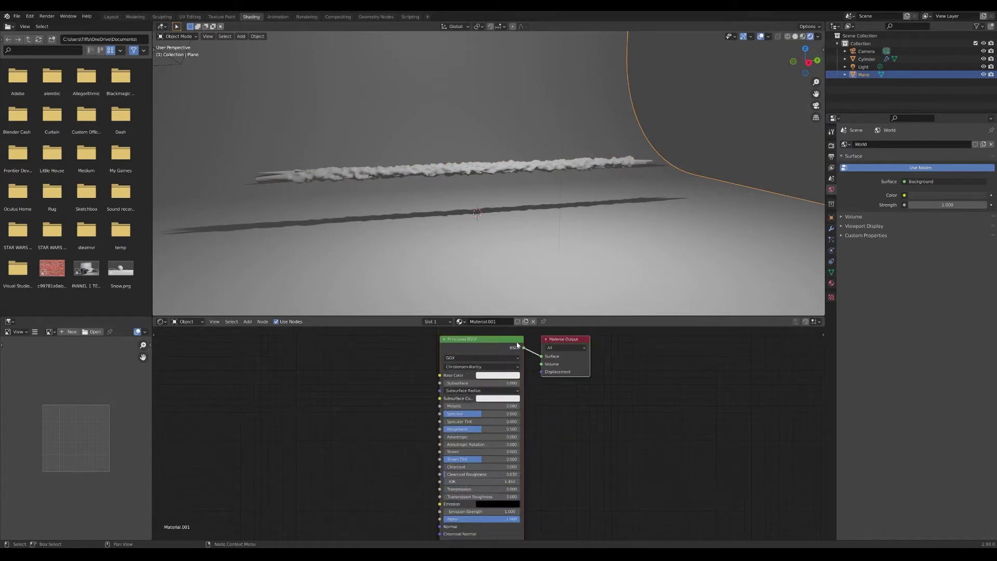
{"action": "left_click", "coordinate": [515, 377]}
{"action": "left_click_drag", "start_coordinate": [537, 307], "coordinate": [536, 326]}
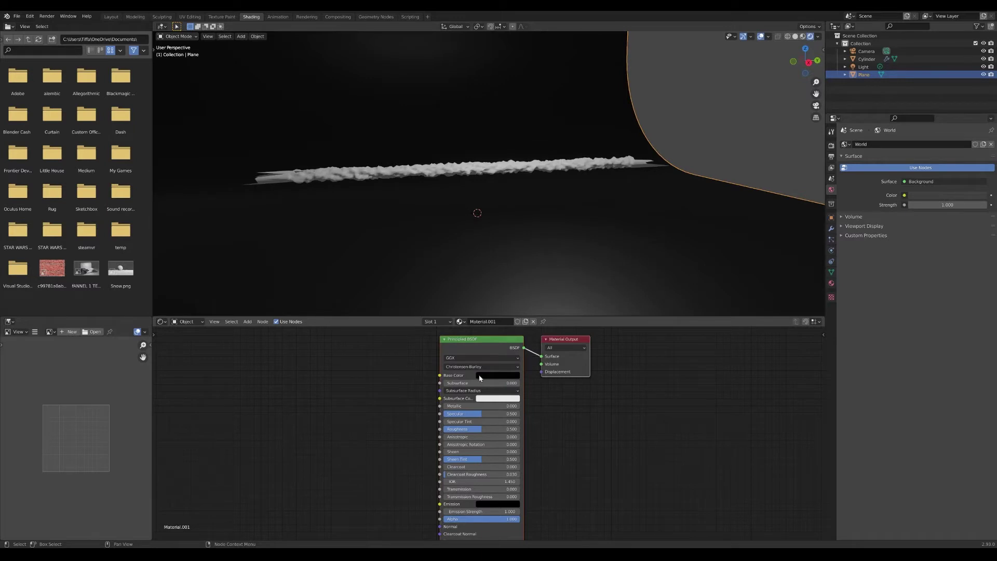
{"action": "left_click", "coordinate": [480, 378]}
{"action": "left_click_drag", "start_coordinate": [536, 325], "coordinate": [537, 318]}
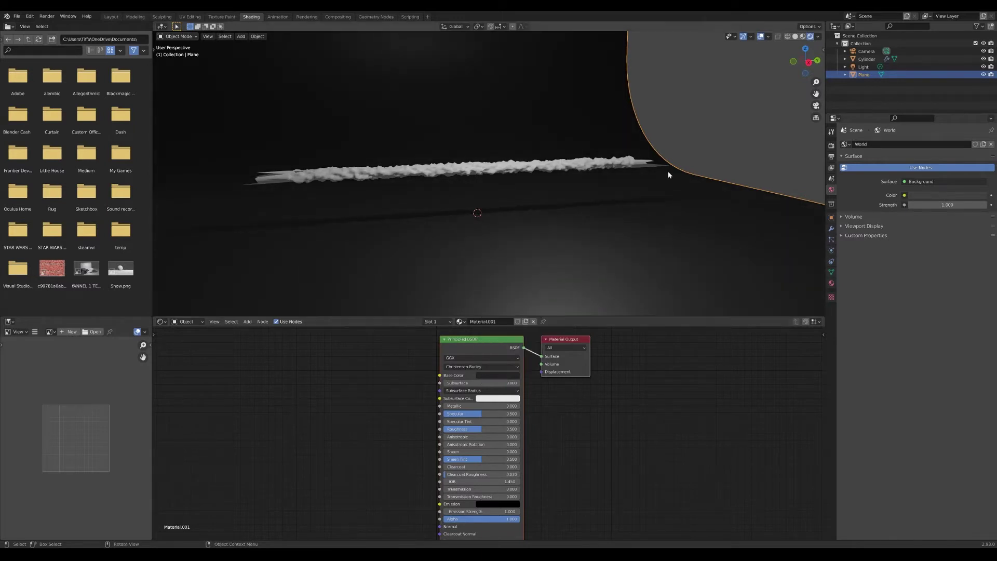
Step: Scale up the curved backdrop so that it fills the view behind and beneath the cylinder
{"action": "left_click", "coordinate": [680, 159]}
{"action": "scroll", "coordinate": [603, 195], "scroll_direction": "up", "scroll_amount": 2}
{"action": "mouse_move", "coordinate": [597, 198]}
{"action": "middle_mouse_down"}
{"action": "mouse_move", "coordinate": [576, 193]}
{"action": "mouse_move", "coordinate": [585, 193]}
{"action": "middle_mouse_up"}
{"action": "left_click", "coordinate": [586, 231]}
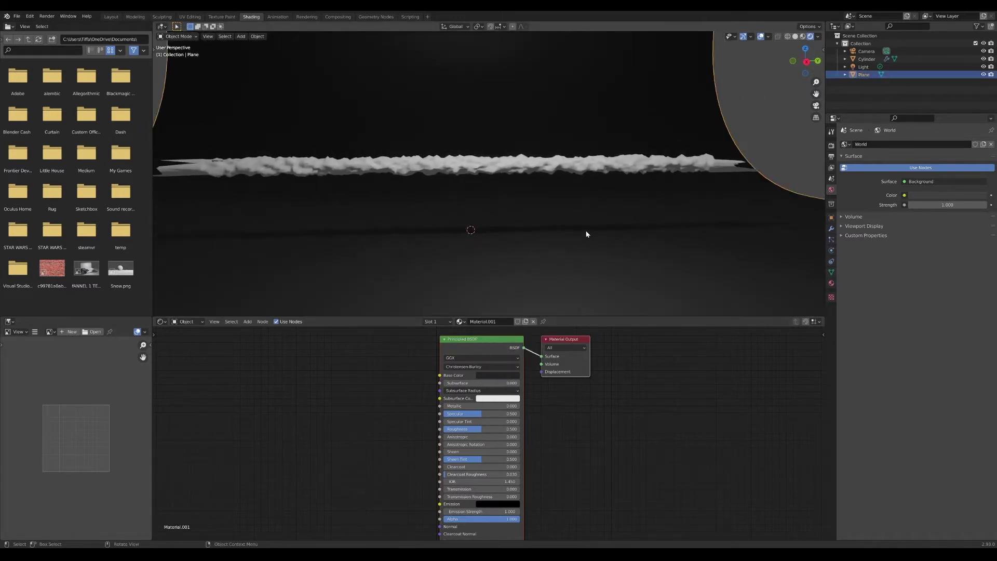
{"action": "key", "text": "g"}
{"action": "key", "text": "x"}
{"action": "right_click", "coordinate": [713, 204]}
{"action": "key", "text": "s"}
{"action": "left_click", "coordinate": [497, 213]}
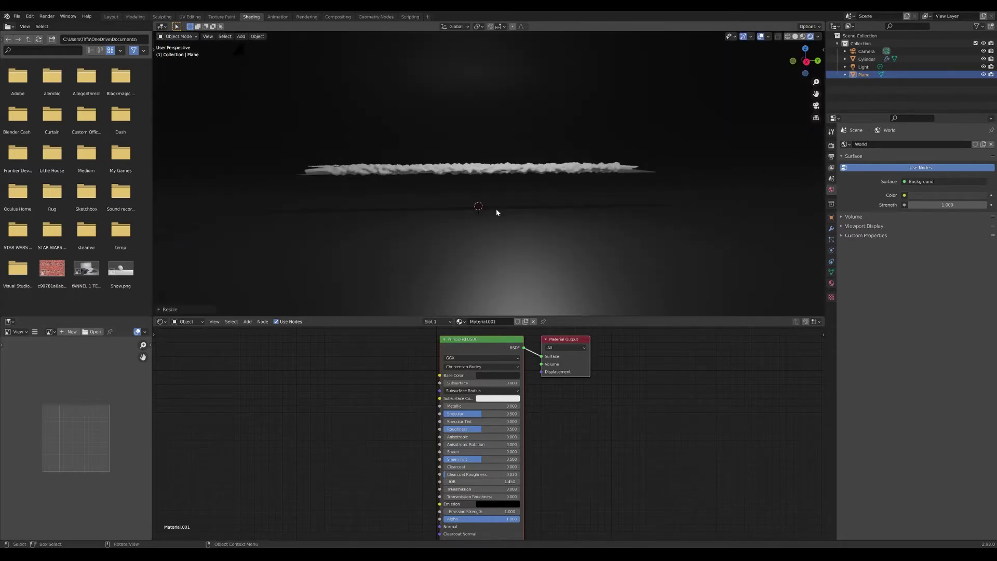
Step: Switch the shader editor to the World nodes and set the Background strength to 0.5
{"action": "middle_click_drag", "start_coordinate": [497, 210], "coordinate": [495, 214]}
{"action": "scroll", "coordinate": [445, 184], "scroll_direction": "up", "scroll_amount": 3}
{"action": "scroll", "coordinate": [447, 178], "scroll_direction": "down", "scroll_amount": 1}
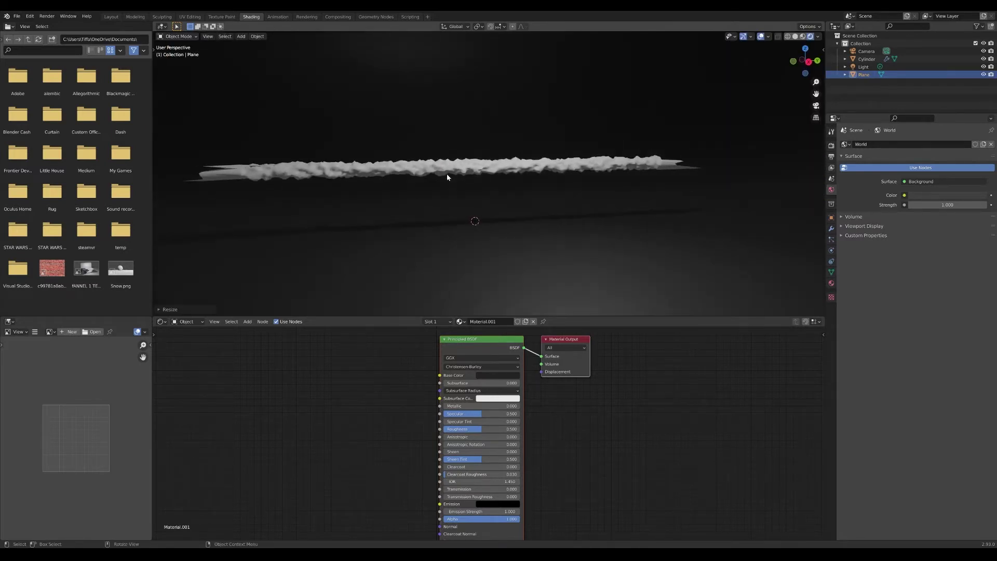
{"action": "left_click", "coordinate": [447, 177]}
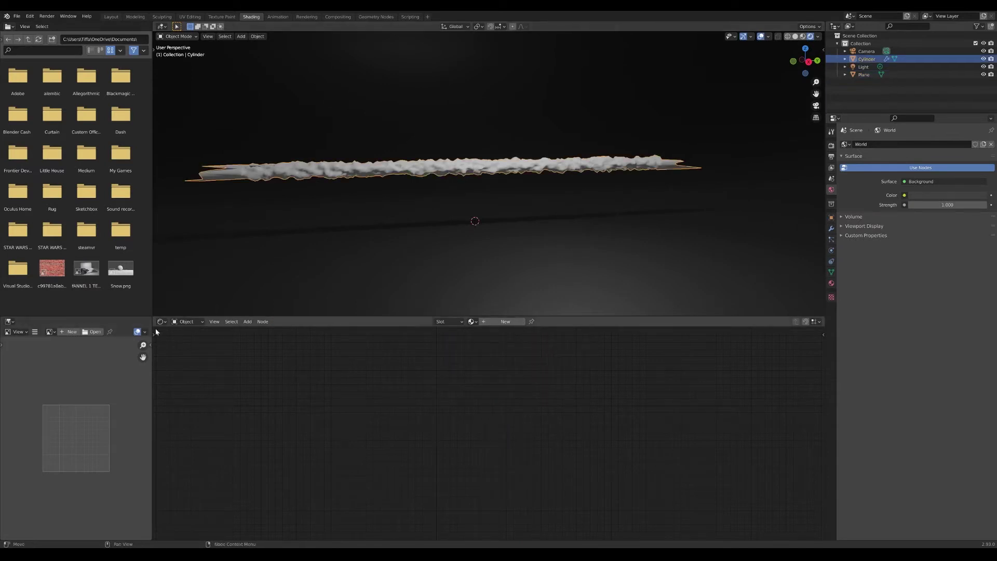
{"action": "left_click", "coordinate": [186, 322]}
{"action": "left_click", "coordinate": [190, 338]}
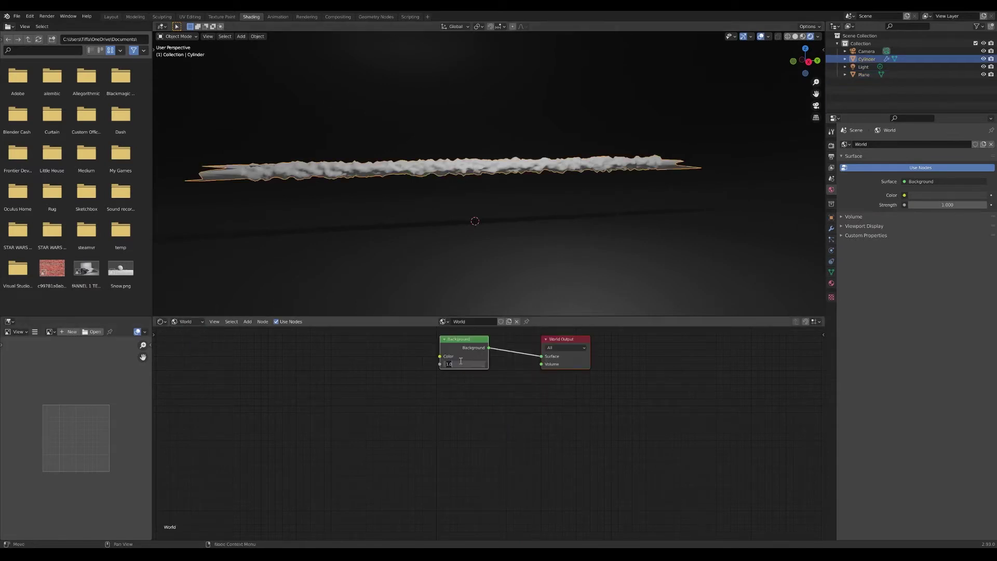
{"action": "left_click_drag", "start_coordinate": [465, 365], "coordinate": [439, 364]}
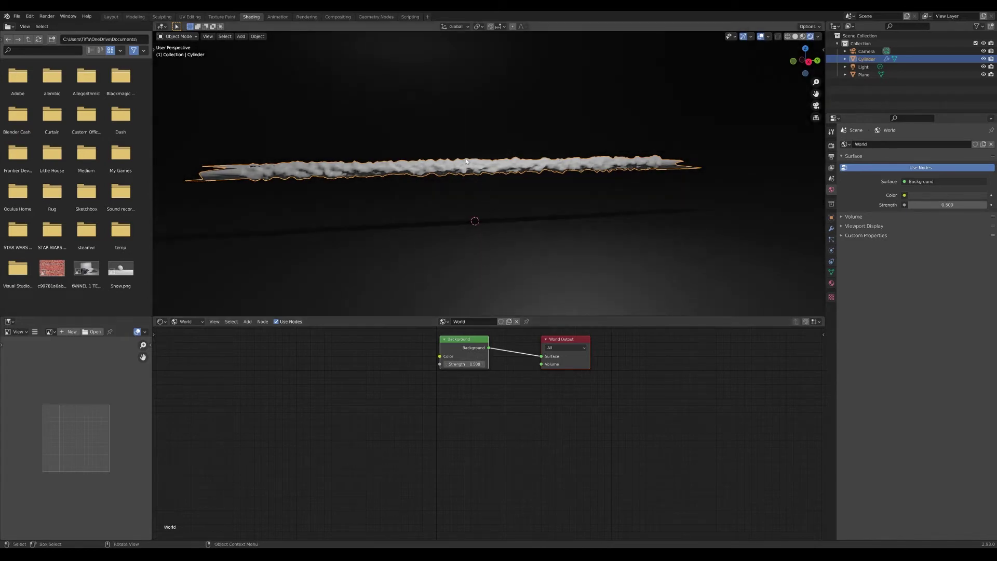
Step: Switch the shader editor back to Object materials and create a new material for the cylinder
{"action": "left_click", "coordinate": [466, 162]}
{"action": "left_click", "coordinate": [465, 163]}
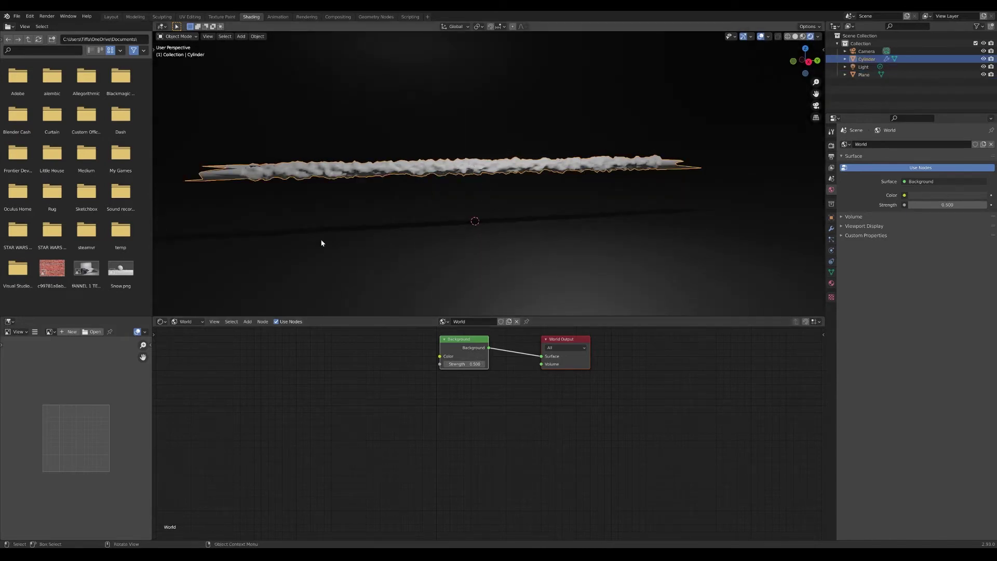
{"action": "left_click", "coordinate": [180, 322]}
{"action": "left_click", "coordinate": [187, 333]}
{"action": "left_click", "coordinate": [499, 323]}
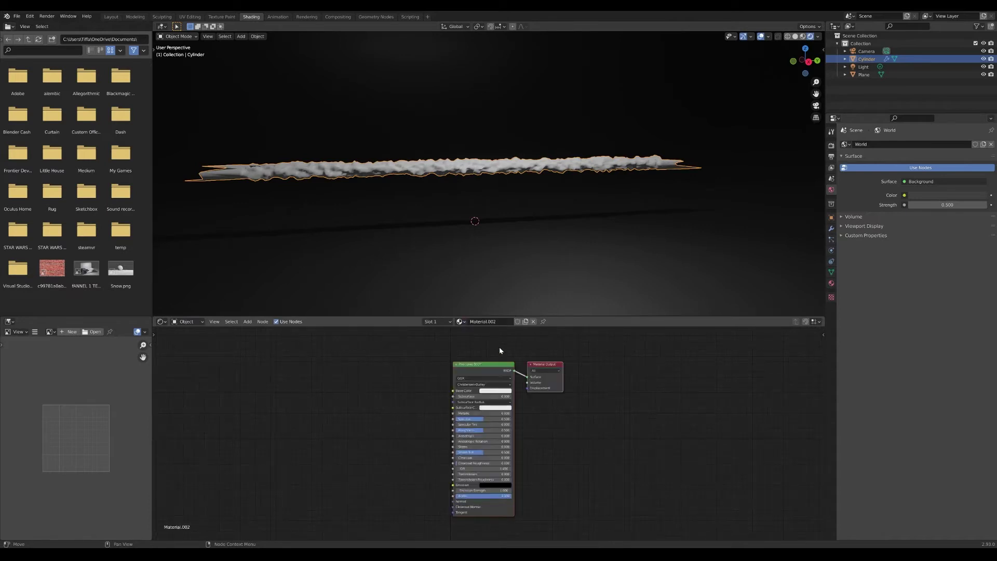
Step: Set the cylinder material's emission strength to 155.7 and its emission color to white
{"action": "scroll", "coordinate": [451, 378], "scroll_direction": "up", "scroll_amount": 8}
{"action": "middle_click_drag", "start_coordinate": [385, 406], "coordinate": [519, 384]}
{"action": "middle_click_drag", "start_coordinate": [484, 473], "coordinate": [447, 410]}
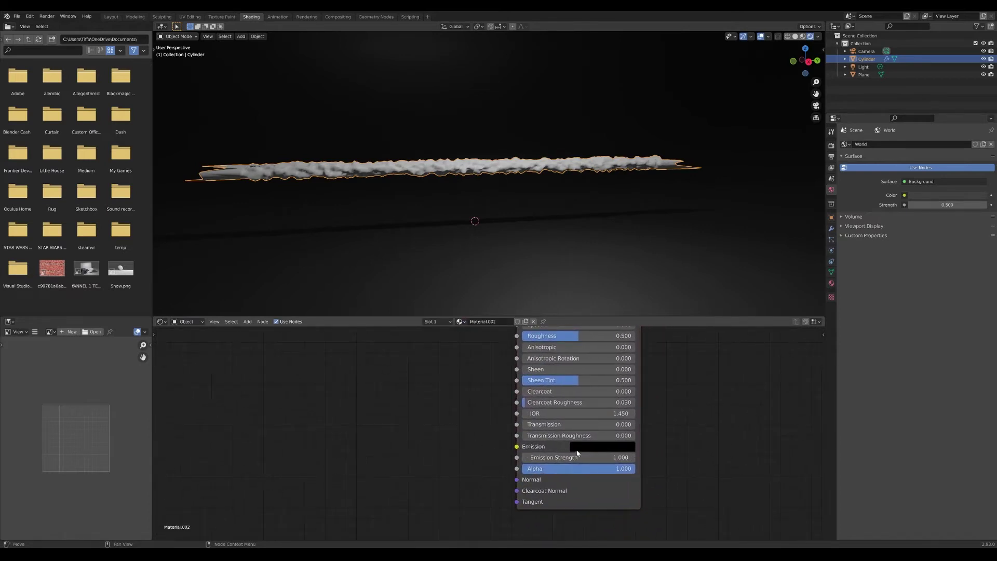
{"action": "left_click_drag", "start_coordinate": [602, 458], "coordinate": [728, 458]}
{"action": "left_click_drag", "start_coordinate": [563, 459], "coordinate": [615, 458]}
{"action": "left_click", "coordinate": [632, 448]}
{"action": "left_click_drag", "start_coordinate": [660, 315], "coordinate": [660, 295]}
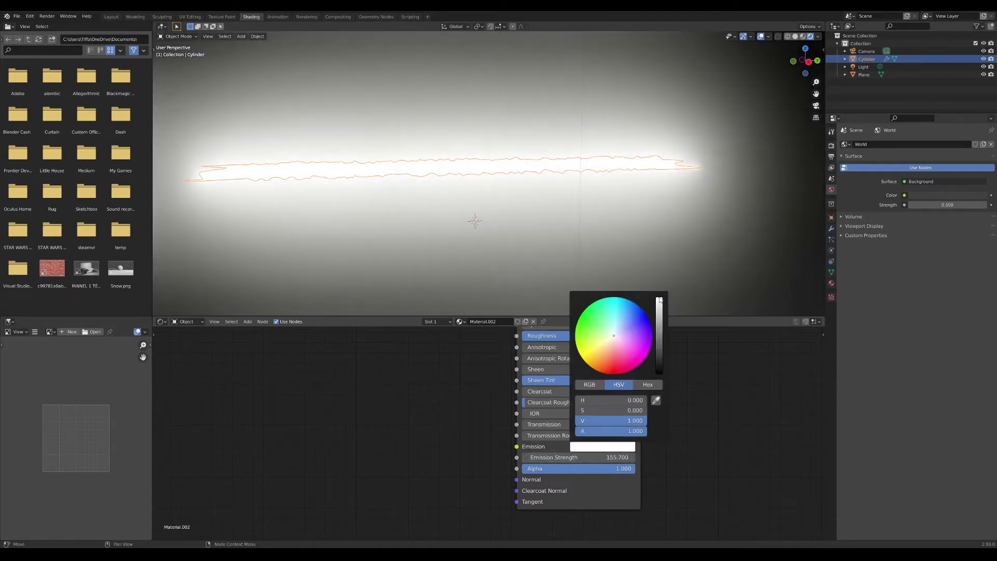
Step: Reduce the cylinder material's emission strength to 18 and deselect the cylinder
{"action": "mouse_move", "coordinate": [620, 458]}
{"action": "left_mouse_down"}
{"action": "mouse_move", "coordinate": [540, 458]}
{"action": "mouse_move", "coordinate": [609, 460]}
{"action": "left_mouse_up"}
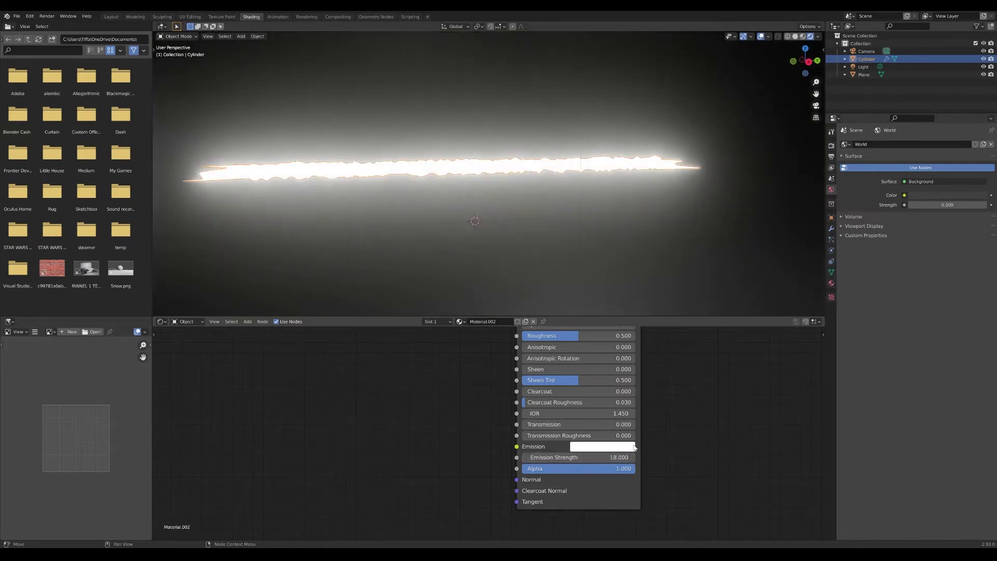
{"action": "scroll", "coordinate": [700, 198], "scroll_direction": "down", "scroll_amount": 7}
{"action": "left_click", "coordinate": [784, 140]}
{"action": "scroll", "coordinate": [626, 217], "scroll_direction": "up", "scroll_amount": 8}
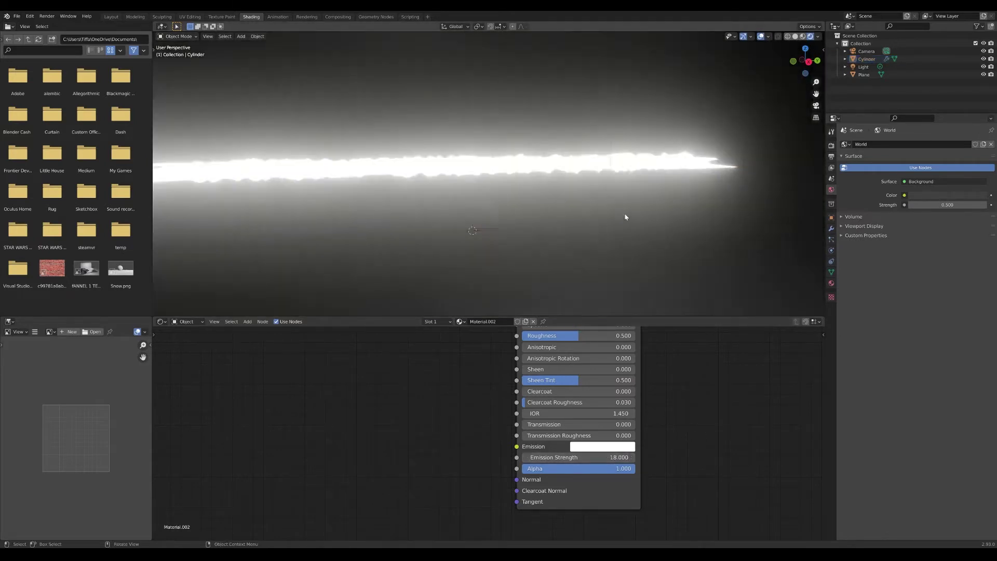
{"action": "scroll", "coordinate": [624, 217], "scroll_direction": "down", "scroll_amount": 2}
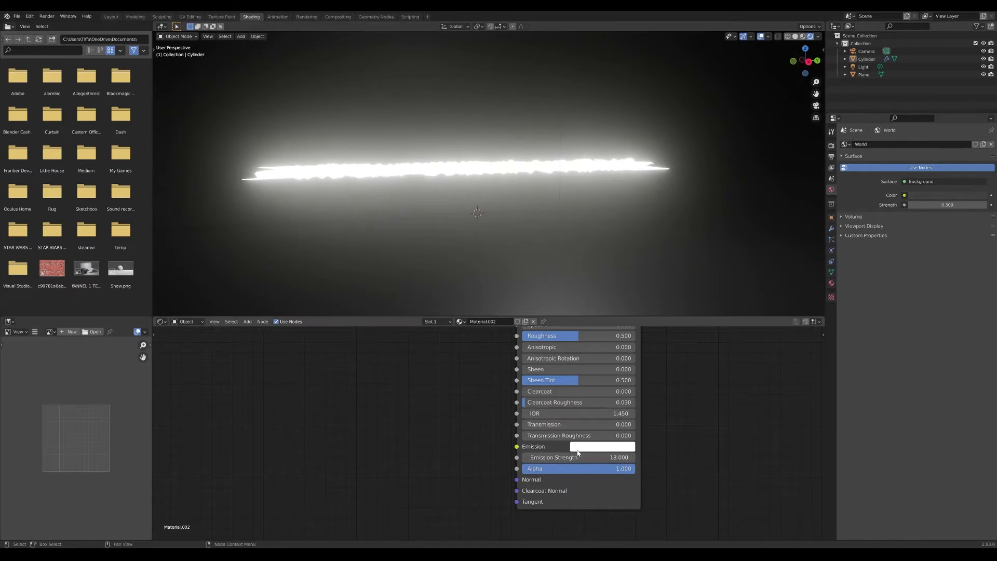
Step: Reduce the cylinder material's emission strength to 4.6 and drive its emission color with a new ColorRamp node
{"action": "left_click_drag", "start_coordinate": [578, 458], "coordinate": [485, 458]}
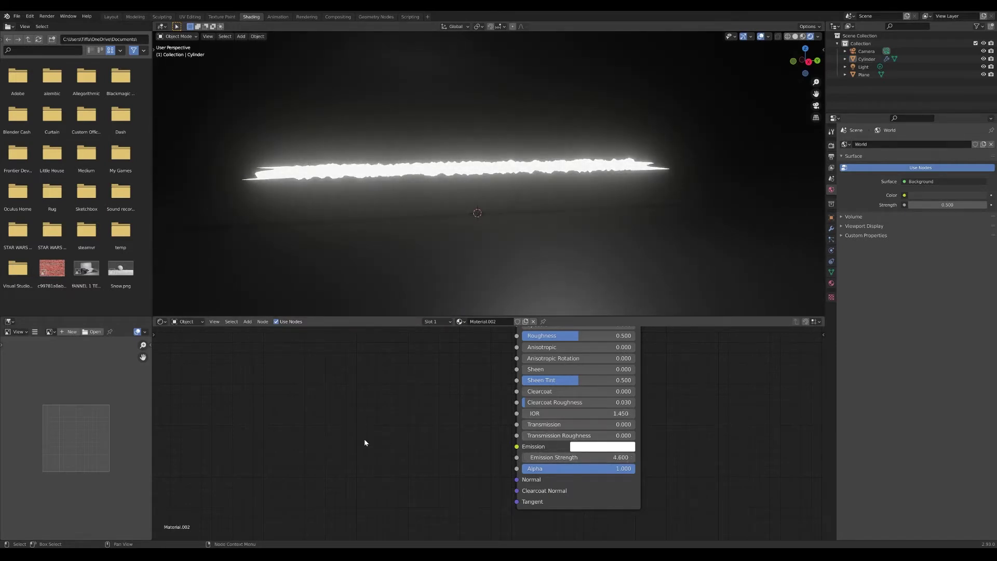
{"action": "key", "text": "shift+a"}
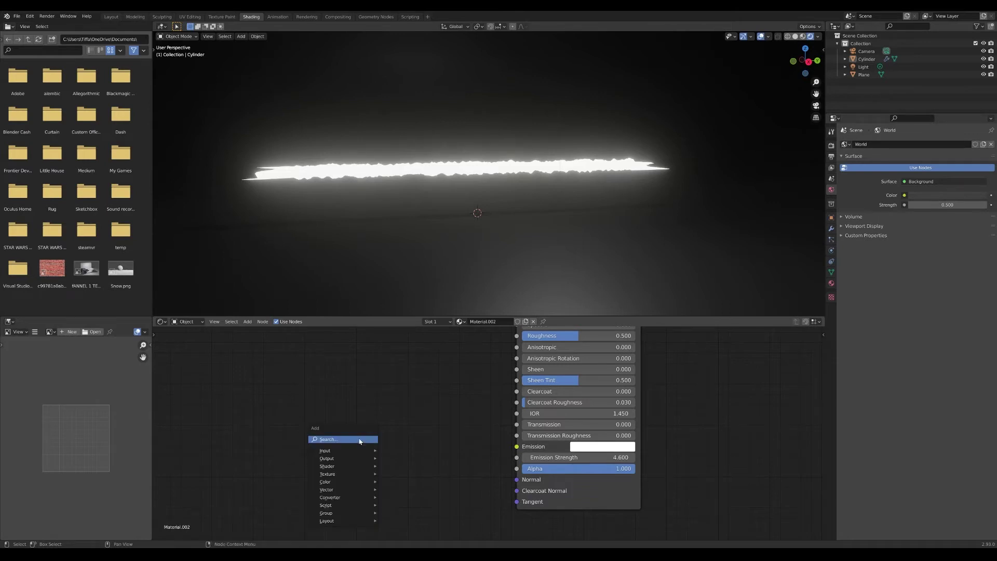
{"action": "key", "text": "Escape"}
{"action": "key", "text": "shift+a"}
{"action": "left_click", "coordinate": [360, 439]}
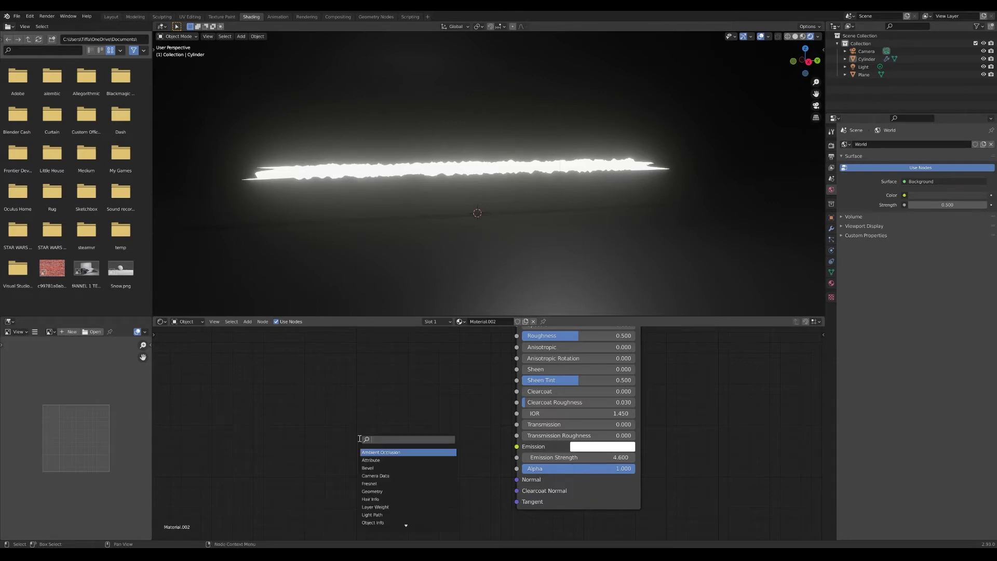
{"action": "type", "text": "color"}
{"action": "key", "text": "Return"}
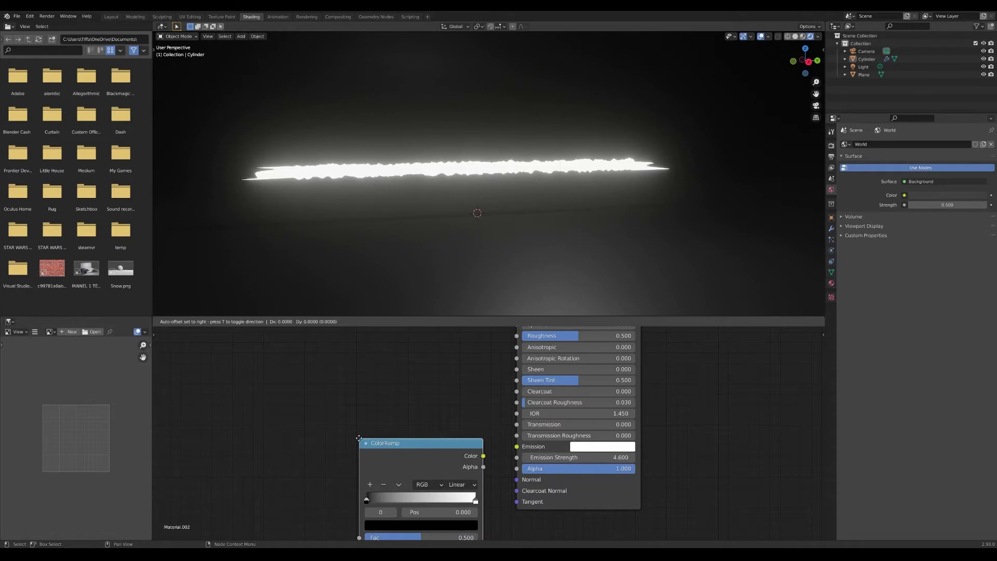
{"action": "left_click_drag", "start_coordinate": [457, 413], "coordinate": [520, 451]}
Step: Recolor the ramp's white stop to a saturated pinkish red and its black stop to blue with hue 0.666 and value 0.586
{"action": "left_click", "coordinate": [450, 455]}
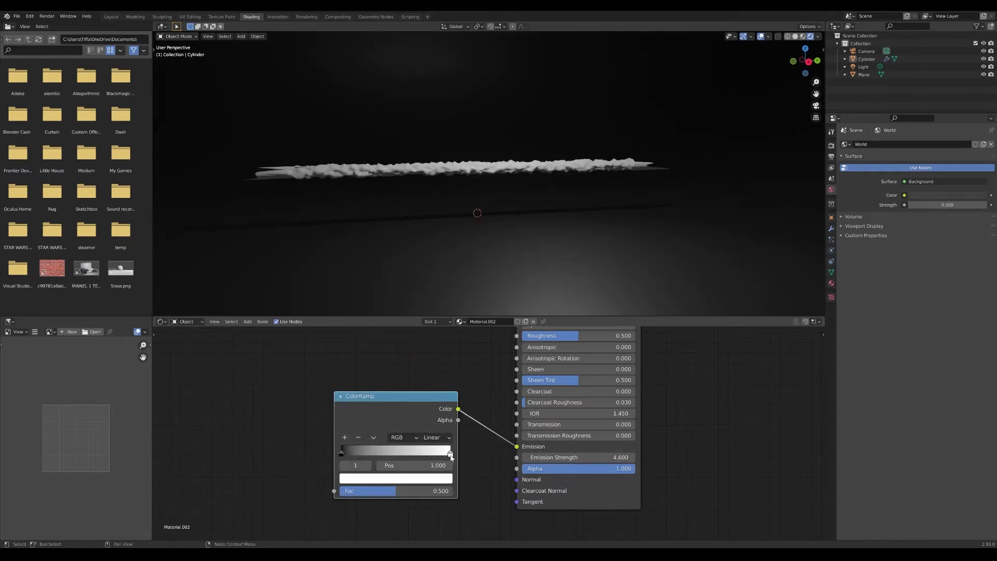
{"action": "left_click", "coordinate": [416, 480]}
{"action": "left_click_drag", "start_coordinate": [399, 379], "coordinate": [396, 403]}
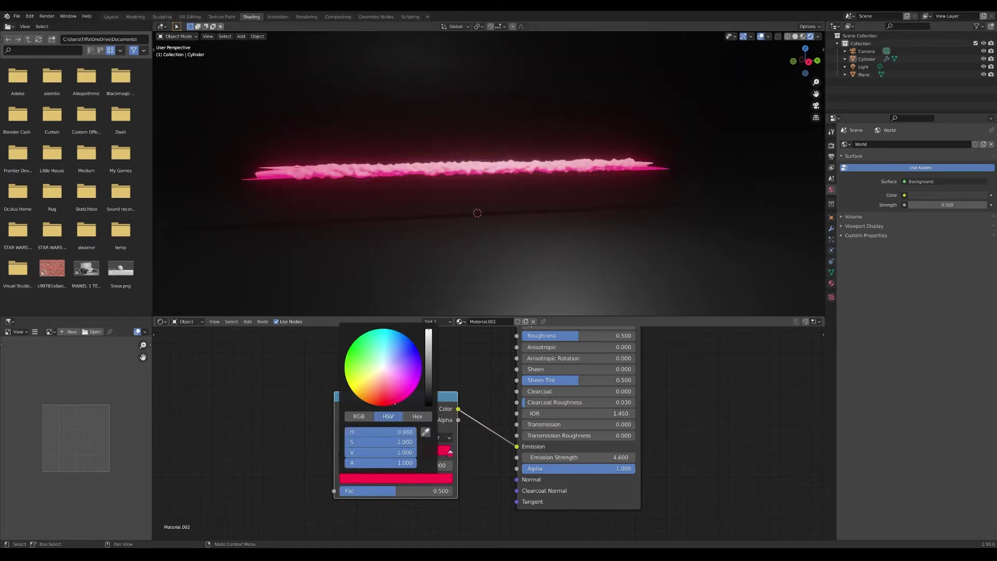
{"action": "left_click", "coordinate": [343, 455]}
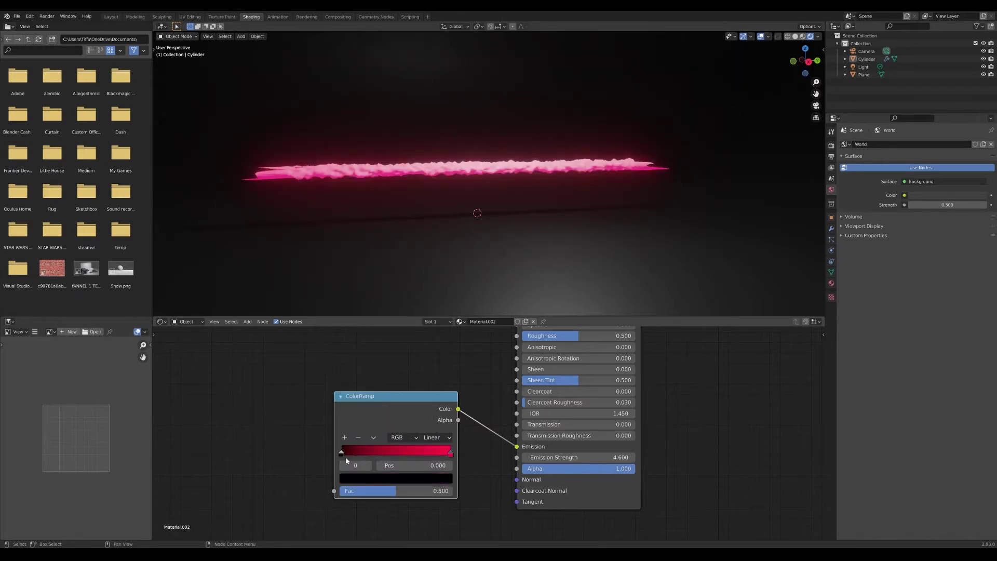
{"action": "left_click", "coordinate": [362, 478]}
{"action": "mouse_move", "coordinate": [428, 382]}
{"action": "left_mouse_down"}
{"action": "mouse_move", "coordinate": [429, 329]}
{"action": "mouse_move", "coordinate": [429, 382]}
{"action": "mouse_move", "coordinate": [429, 345]}
{"action": "mouse_move", "coordinate": [405, 342]}
{"action": "mouse_move", "coordinate": [416, 346]}
{"action": "left_mouse_up"}
{"action": "left_click", "coordinate": [421, 358]}
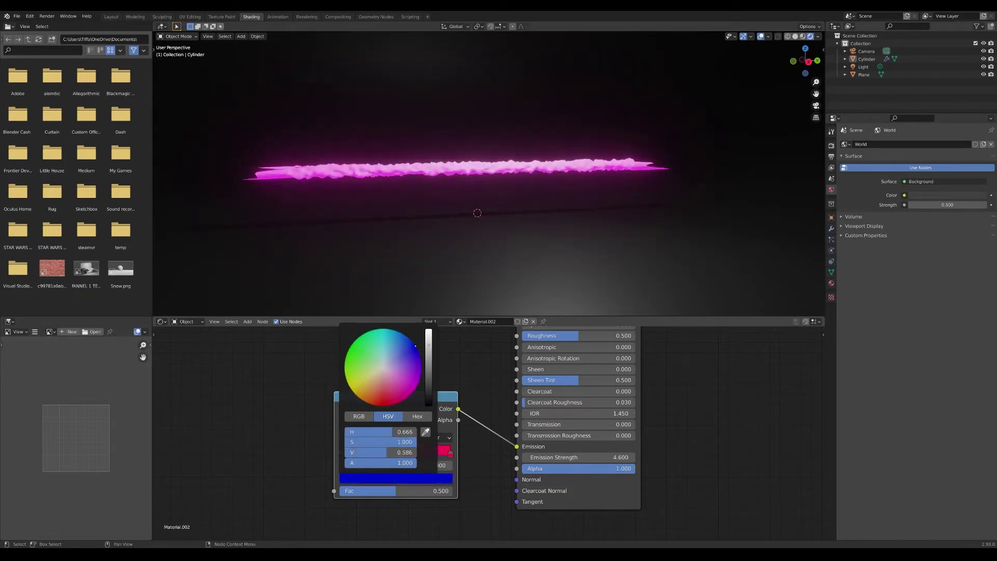
Step: Set the color ramp's interpolation to Constant and move the red stop to position 0.497
{"action": "left_click", "coordinate": [437, 438]}
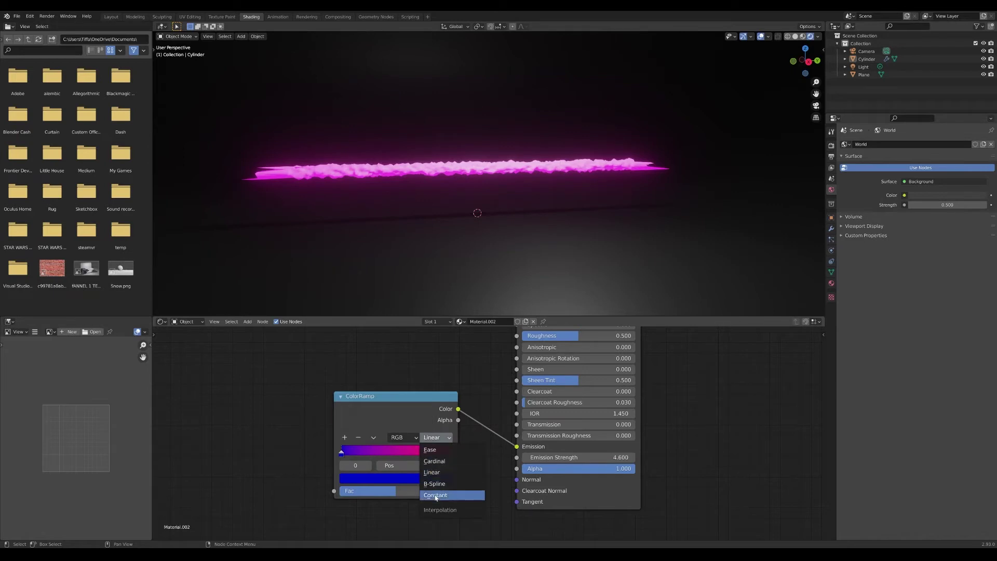
{"action": "left_click", "coordinate": [436, 464]}
{"action": "left_click_drag", "start_coordinate": [450, 456], "coordinate": [394, 451]}
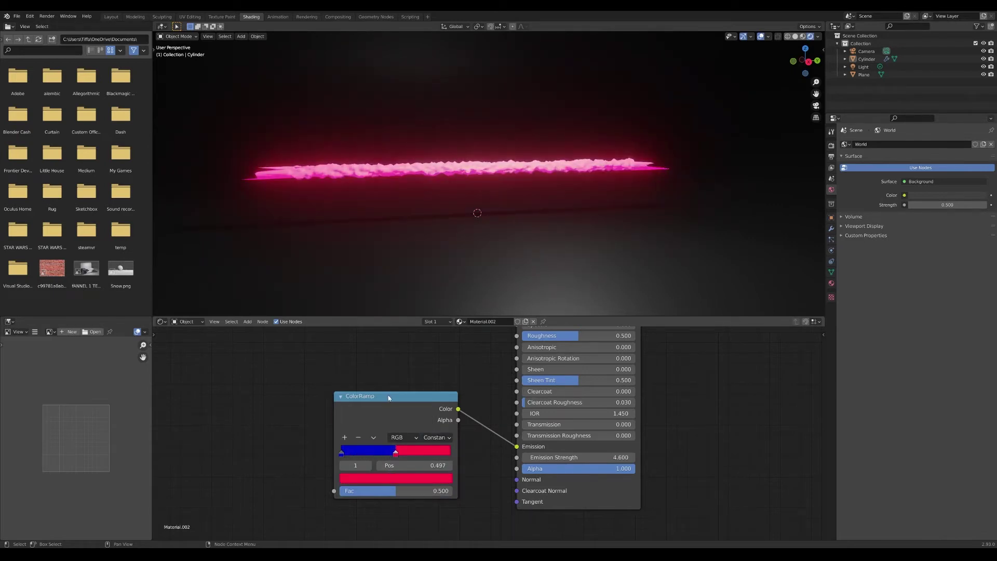
Step: Add Texture Coordinate and Mapping nodes without the Image Texture, and feed the Mapping vector into the ColorRamp's Fac
{"action": "left_click", "coordinate": [389, 402]}
{"action": "key", "text": "ctrl+t"}
{"action": "middle_click_drag", "start_coordinate": [275, 428], "coordinate": [421, 383]}
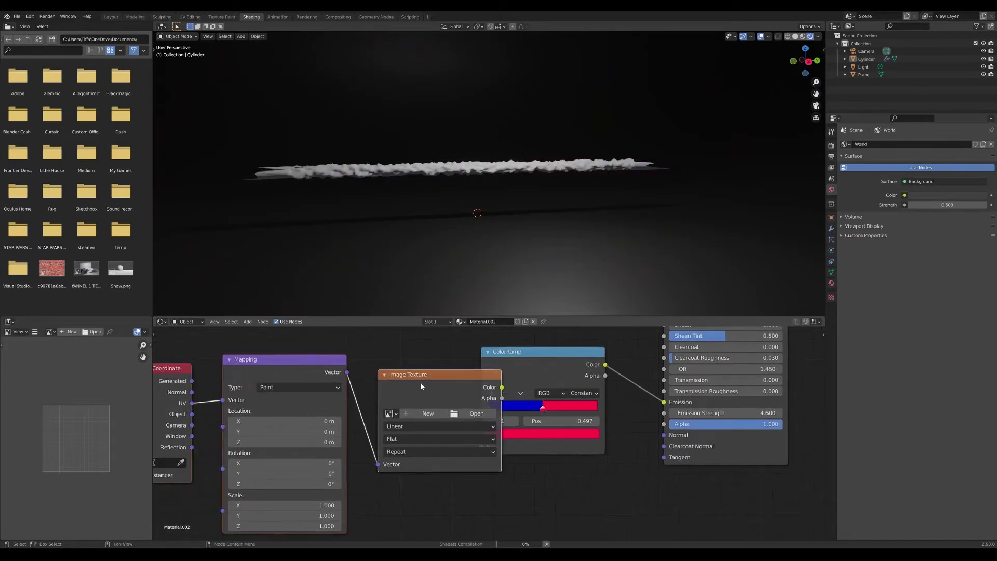
{"action": "key", "text": "Delete"}
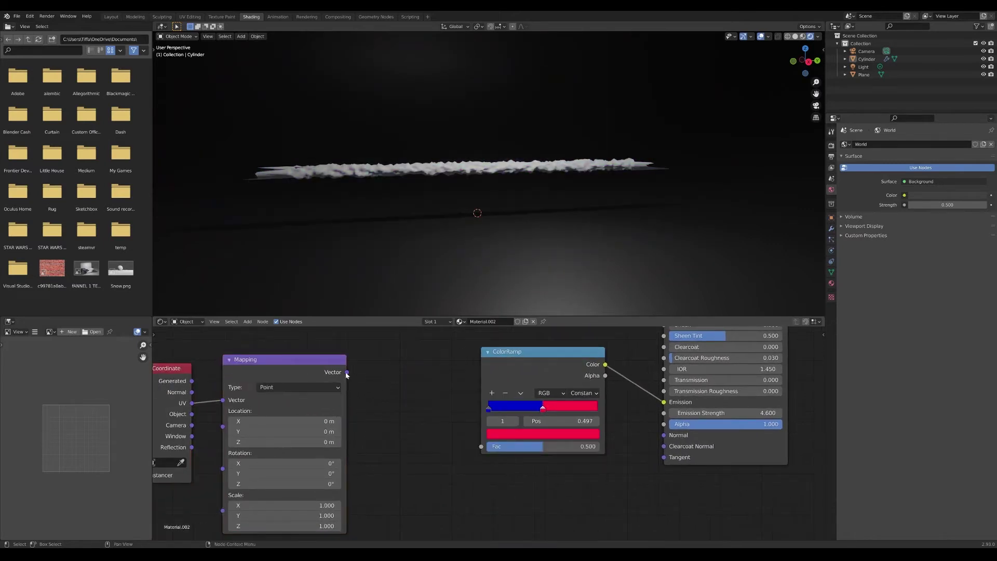
{"action": "left_click_drag", "start_coordinate": [346, 373], "coordinate": [483, 447]}
{"action": "scroll", "coordinate": [346, 401], "scroll_direction": "down", "scroll_amount": 3}
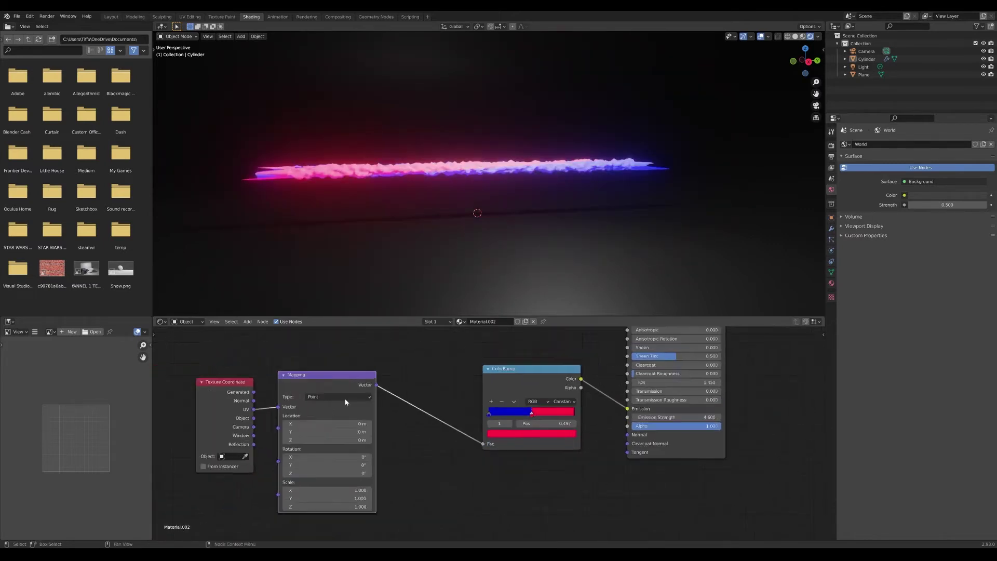
{"action": "scroll", "coordinate": [345, 400], "scroll_direction": "down", "scroll_amount": 3}
{"action": "middle_click_drag", "start_coordinate": [341, 403], "coordinate": [416, 426]}
{"action": "left_click_drag", "start_coordinate": [375, 413], "coordinate": [409, 398]}
Step: Strongly raise the emission strength, and shift the color split with a Mapping Y location of 0.1 m and the red stop at 0.539
{"action": "left_click_drag", "start_coordinate": [655, 436], "coordinate": [987, 436]}
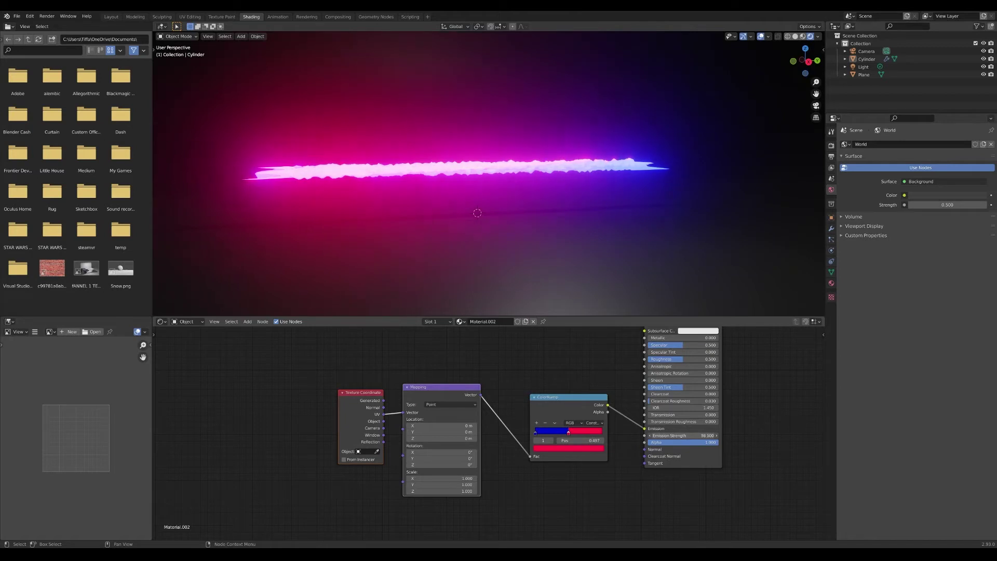
{"action": "left_click_drag", "start_coordinate": [446, 422], "coordinate": [454, 451]}
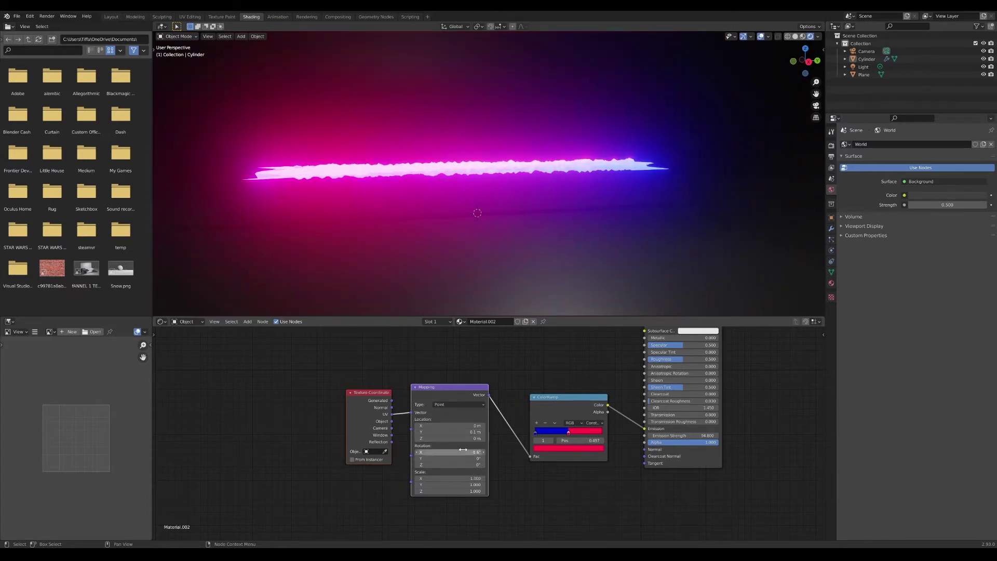
{"action": "mouse_move", "coordinate": [568, 433]}
{"action": "left_mouse_down"}
{"action": "mouse_move", "coordinate": [594, 436]}
{"action": "mouse_move", "coordinate": [571, 436]}
{"action": "left_mouse_up"}
Step: Set the Principled BSDF's Metallic to 0.339 and Specular to 0.461, and adjust its emission strength for a softer glow
{"action": "mouse_move", "coordinate": [681, 436]}
{"action": "left_mouse_down"}
{"action": "mouse_move", "coordinate": [707, 437]}
{"action": "mouse_move", "coordinate": [678, 437]}
{"action": "left_mouse_up"}
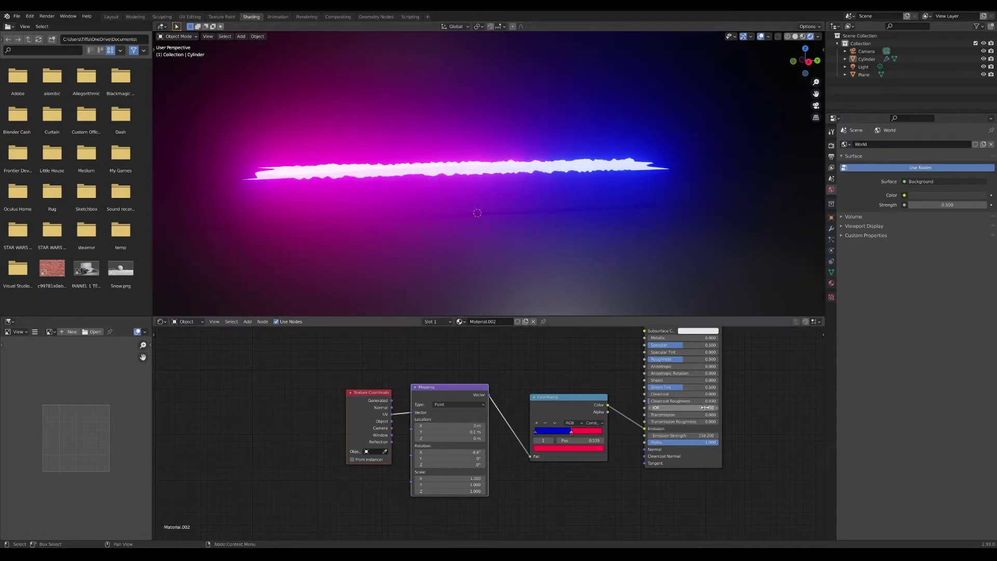
{"action": "middle_click_drag", "start_coordinate": [753, 351], "coordinate": [748, 370]}
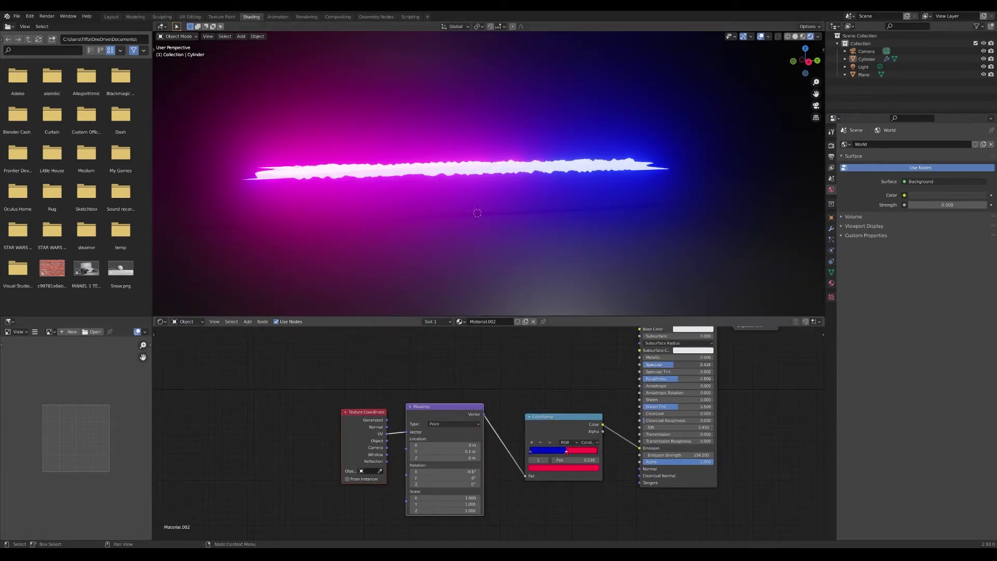
{"action": "left_click_drag", "start_coordinate": [674, 364], "coordinate": [693, 359]}
{"action": "left_click_drag", "start_coordinate": [670, 456], "coordinate": [692, 455]}
{"action": "scroll", "coordinate": [606, 246], "scroll_direction": "down", "scroll_amount": 1}
{"action": "scroll", "coordinate": [612, 249], "scroll_direction": "up", "scroll_amount": 2}
{"action": "scroll", "coordinate": [612, 249], "scroll_direction": "down", "scroll_amount": 1}
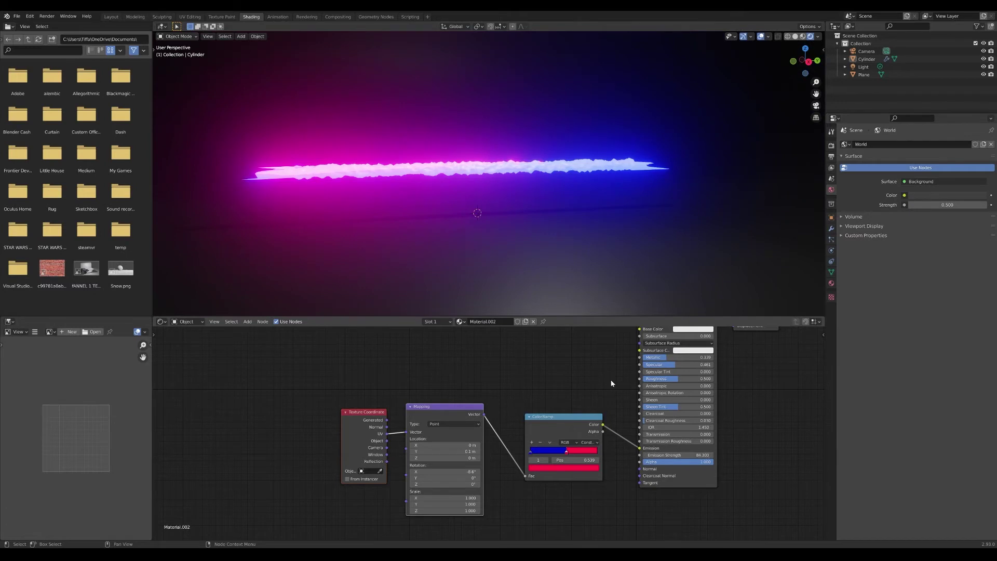
Step: Move the Material Output node farther from the Principled BSDF and place a new Fresnel node above the shader
{"action": "middle_click_drag", "start_coordinate": [603, 383], "coordinate": [555, 432]}
{"action": "left_click", "coordinate": [710, 397]}
{"action": "middle_click_drag", "start_coordinate": [696, 407], "coordinate": [643, 431]}
{"action": "left_click_drag", "start_coordinate": [659, 373], "coordinate": [822, 364]}
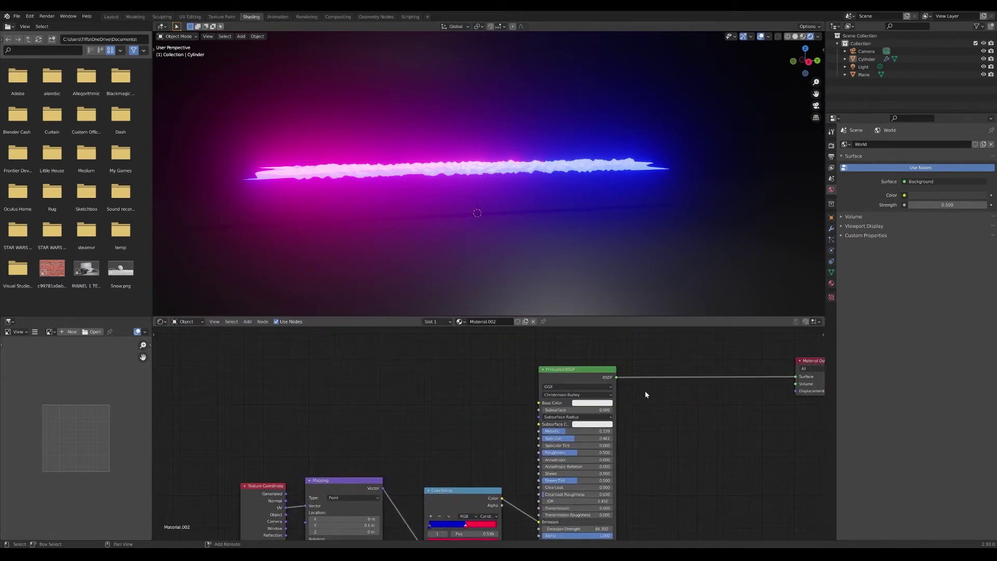
{"action": "key", "text": "shift+a"}
{"action": "left_click", "coordinate": [647, 393]}
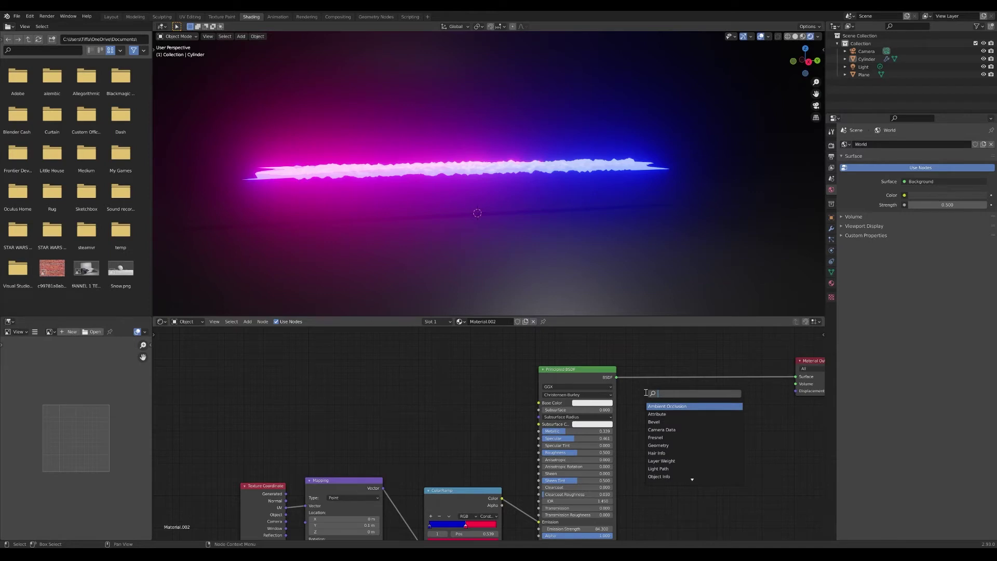
{"action": "type", "text": "fre"}
{"action": "left_click", "coordinate": [664, 406]}
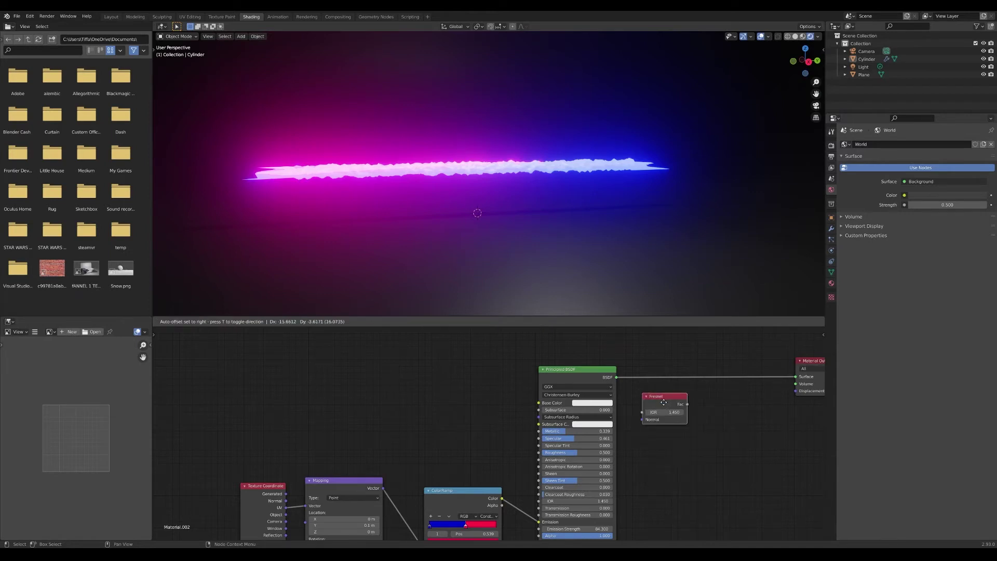
{"action": "left_click", "coordinate": [532, 335]}
Step: Add a second ColorRamp beside the Fresnel node and connect the Fresnel output to its Fac
{"action": "middle_click_drag", "start_coordinate": [492, 369], "coordinate": [517, 426]}
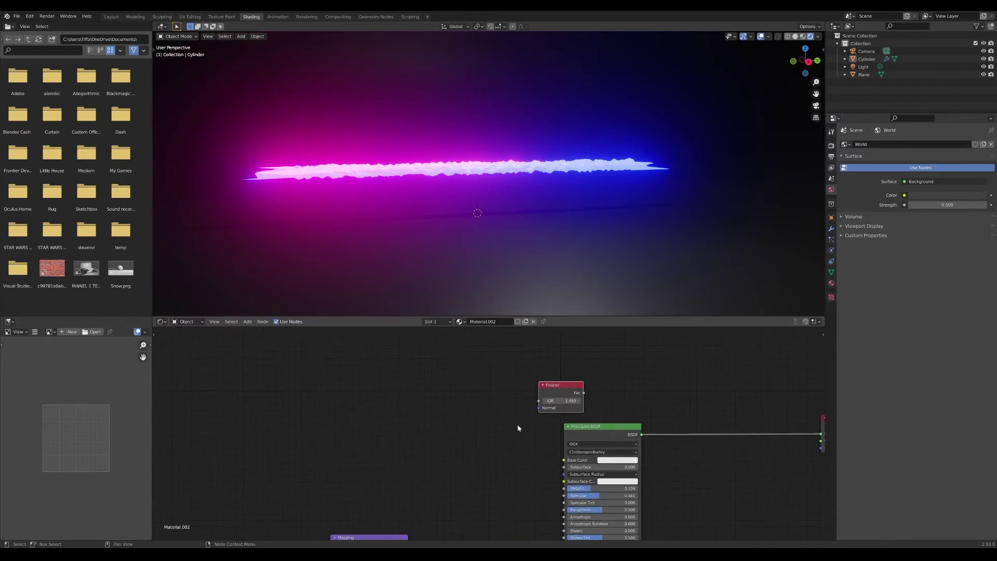
{"action": "key", "text": "shift+a"}
{"action": "left_click", "coordinate": [531, 383]}
{"action": "type", "text": "color"}
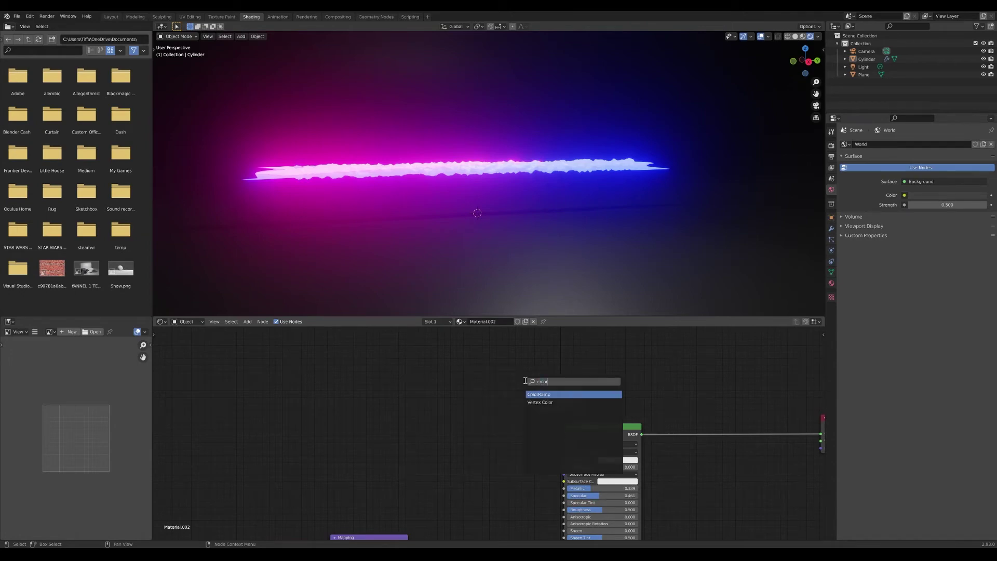
{"action": "key", "text": "Return"}
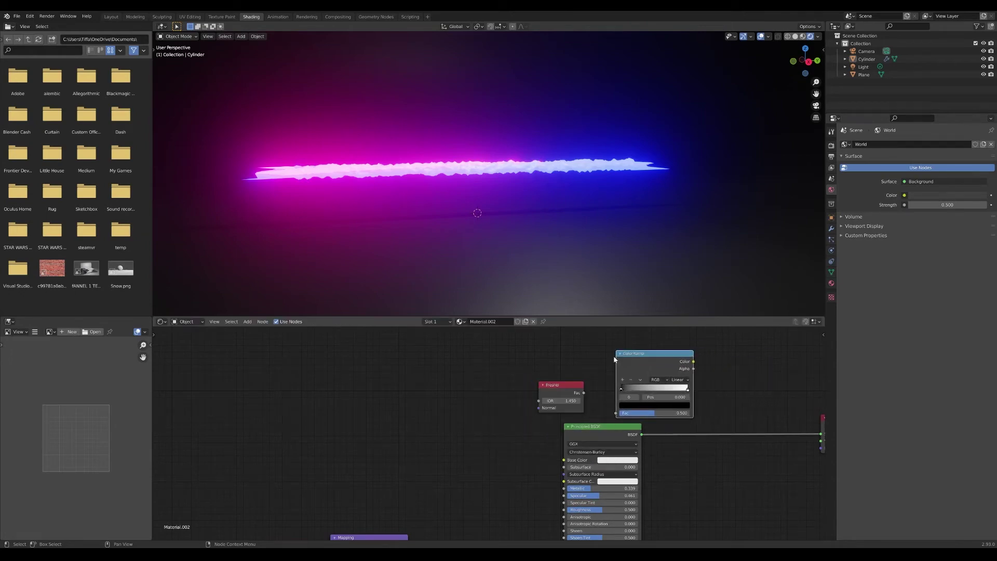
{"action": "left_click_drag", "start_coordinate": [589, 396], "coordinate": [617, 414]}
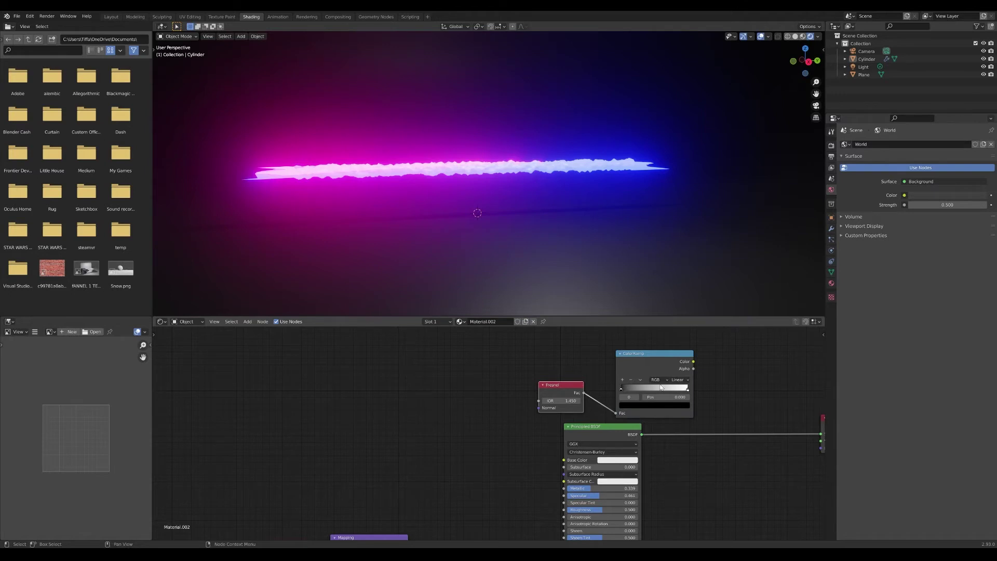
{"action": "left_click_drag", "start_coordinate": [619, 360], "coordinate": [600, 357]}
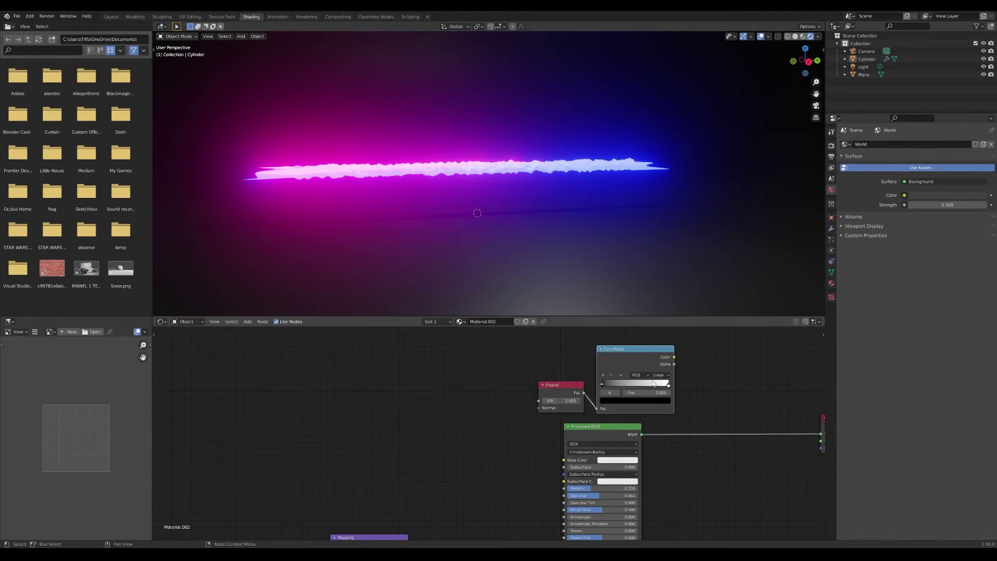
Step: Add an Emission shader node between the Principled BSDF and the Material Output
{"action": "key", "text": "shift+a"}
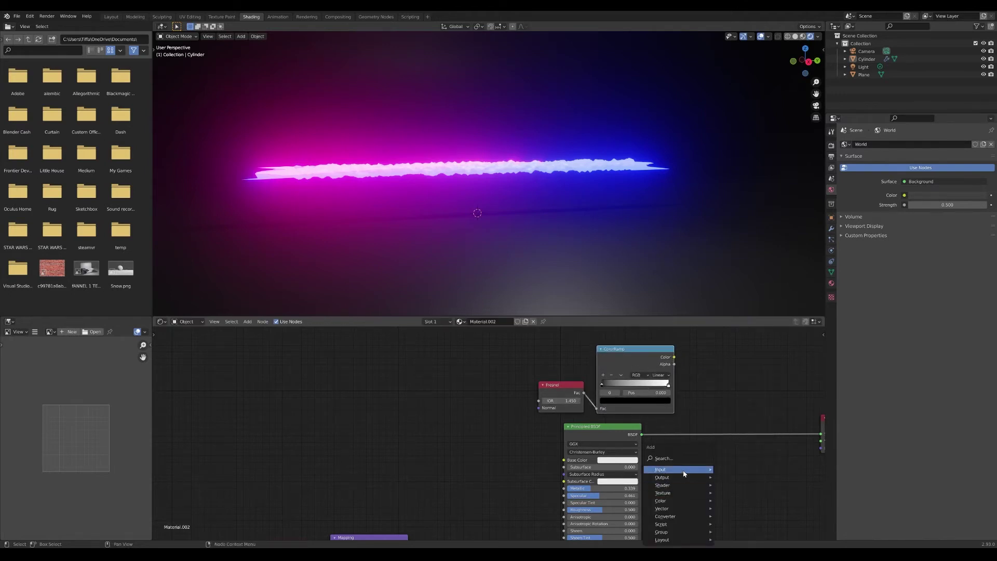
{"action": "left_click", "coordinate": [682, 461]}
{"action": "type", "text": "emis"}
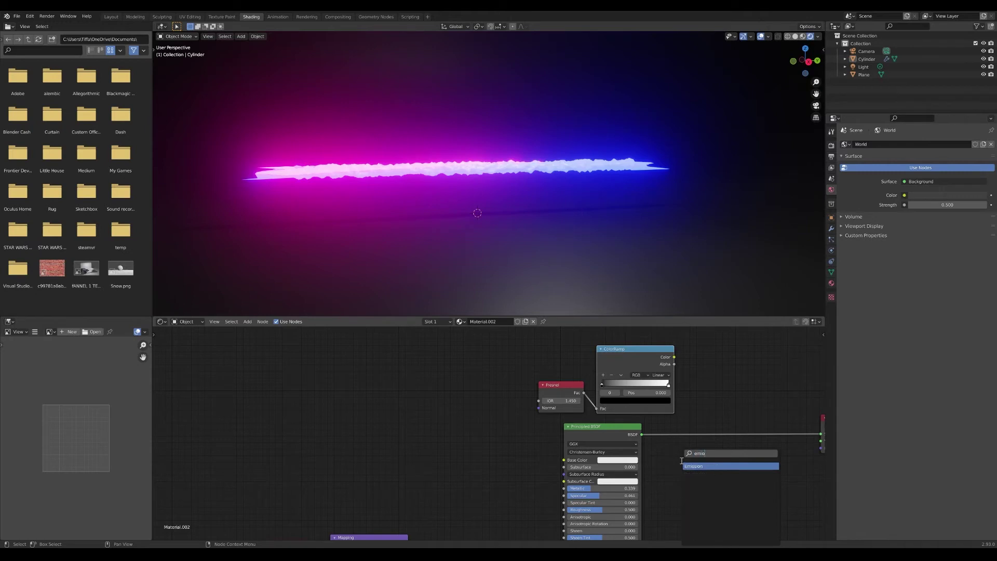
{"action": "key", "text": "Return"}
{"action": "left_click", "coordinate": [681, 462]}
Step: Insert a Mix Shader after the Principled BSDF, with the Emission shader as second input and the Fresnel ColorRamp's color as Fac
{"action": "key", "text": "shift+a"}
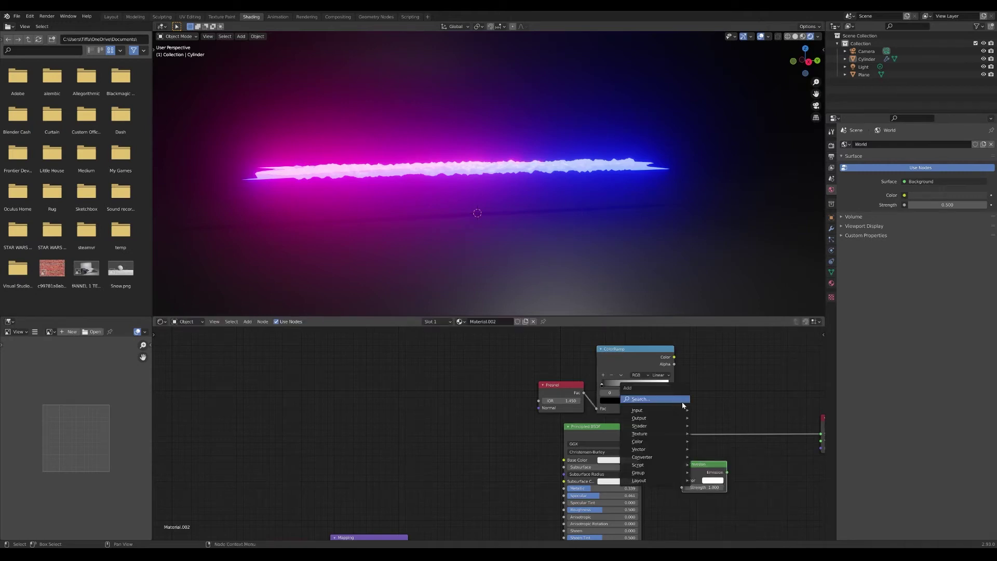
{"action": "left_click", "coordinate": [681, 402]}
{"action": "type", "text": "mix"}
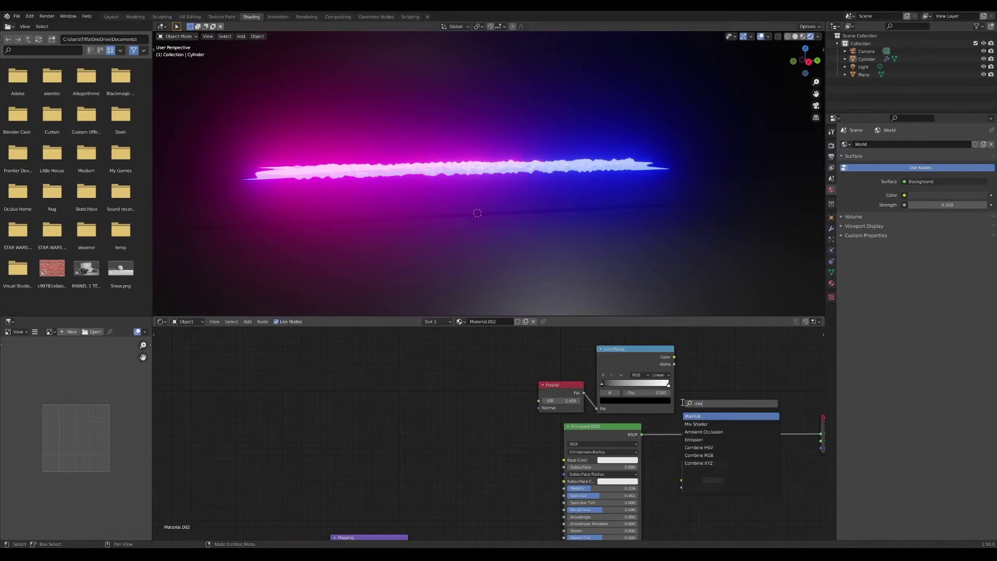
{"action": "left_click", "coordinate": [696, 424]}
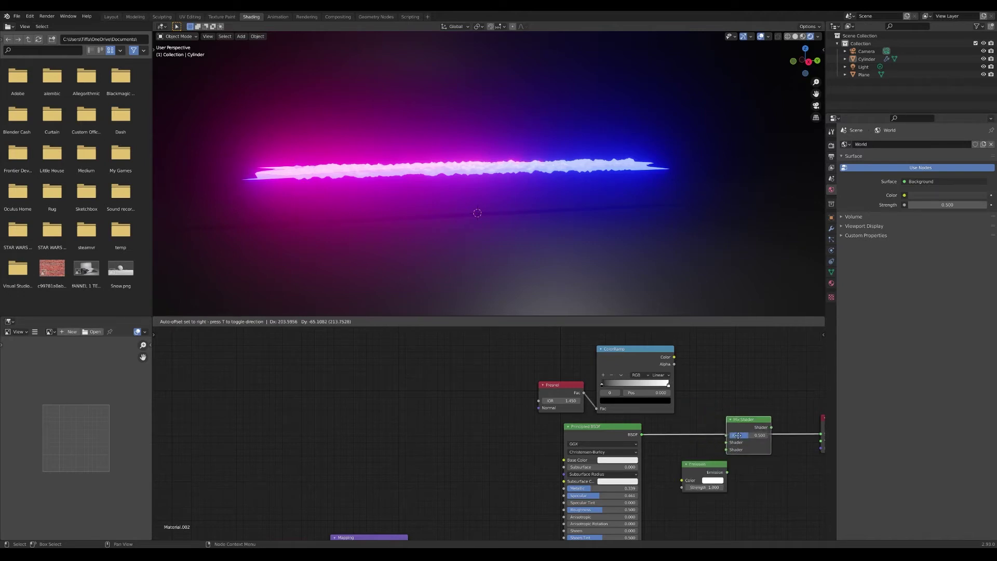
{"action": "left_click", "coordinate": [741, 437]}
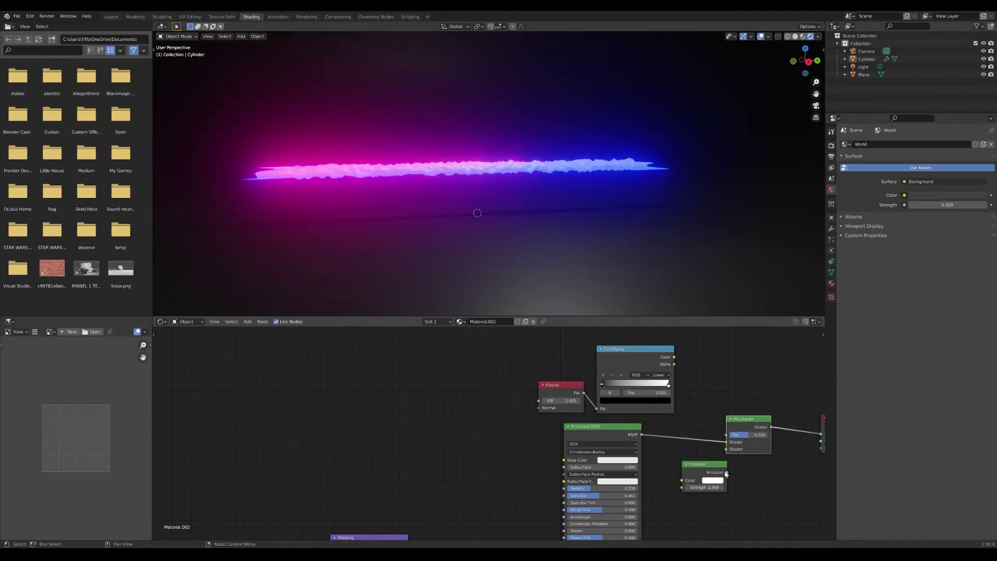
{"action": "left_click_drag", "start_coordinate": [727, 472], "coordinate": [701, 467]}
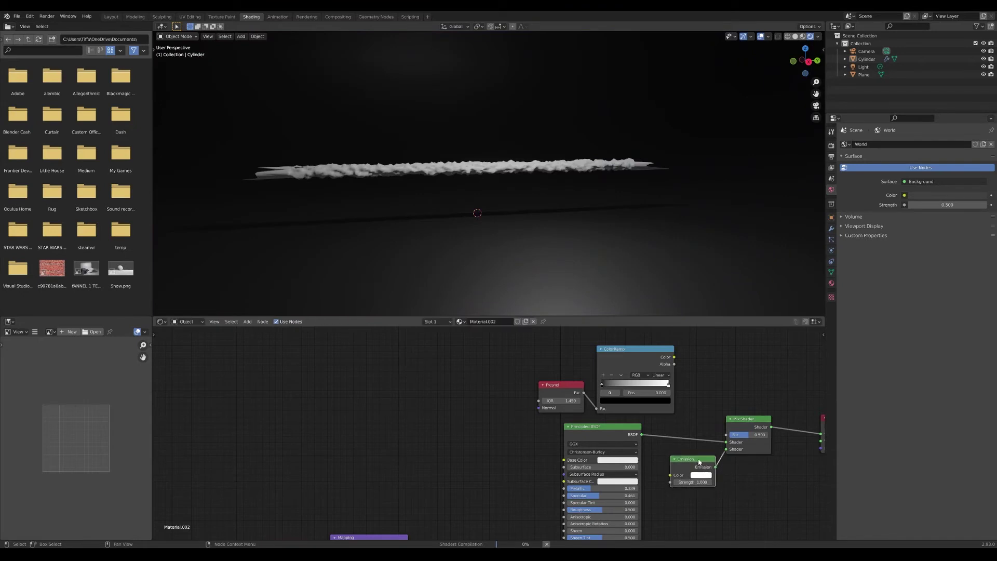
{"action": "left_click_drag", "start_coordinate": [674, 357], "coordinate": [726, 435]}
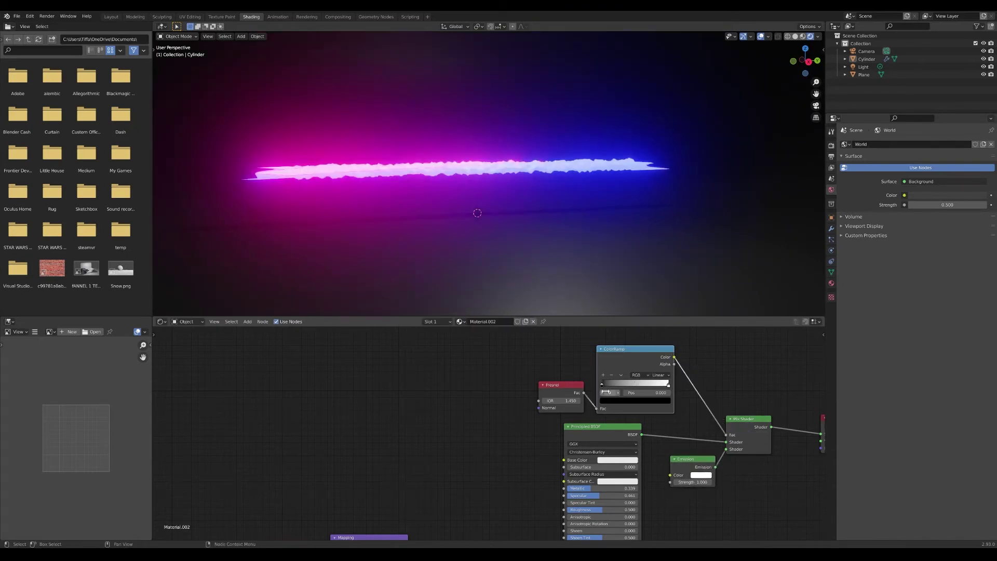
Step: Move the Fresnel ColorRamp's white stop to position 0.942 and lower the Fresnel node's IOR
{"action": "mouse_move", "coordinate": [602, 387]}
{"action": "left_mouse_down"}
{"action": "mouse_move", "coordinate": [621, 391]}
{"action": "mouse_move", "coordinate": [607, 395]}
{"action": "left_mouse_up"}
{"action": "mouse_move", "coordinate": [669, 386]}
{"action": "left_mouse_down"}
{"action": "mouse_move", "coordinate": [598, 388]}
{"action": "mouse_move", "coordinate": [667, 395]}
{"action": "left_mouse_up"}
{"action": "left_click_drag", "start_coordinate": [561, 399], "coordinate": [512, 399]}
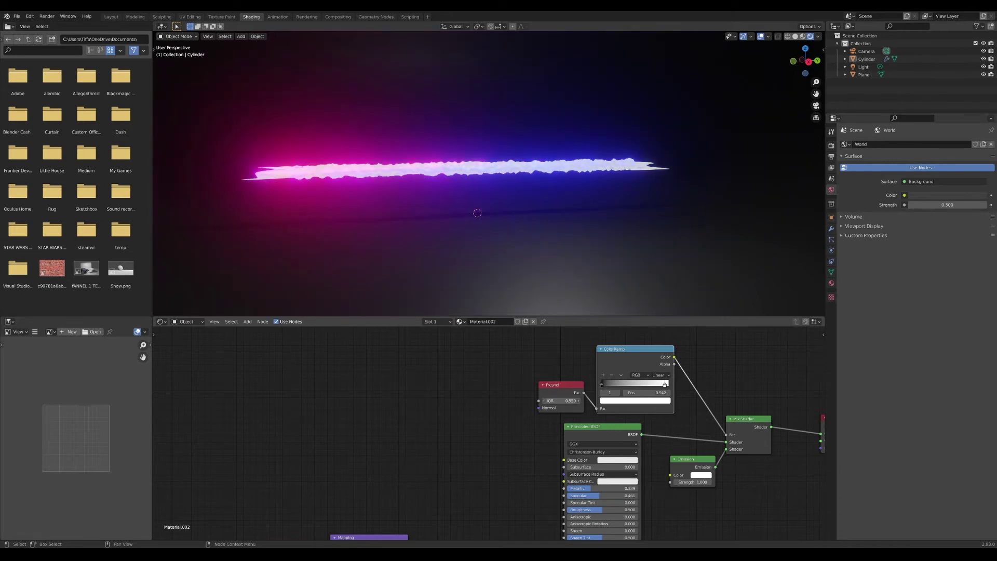
Step: Change the Emission shader's color to bright green
{"action": "left_click", "coordinate": [696, 477]}
{"action": "left_click", "coordinate": [698, 476]}
{"action": "left_click_drag", "start_coordinate": [718, 406], "coordinate": [695, 398]}
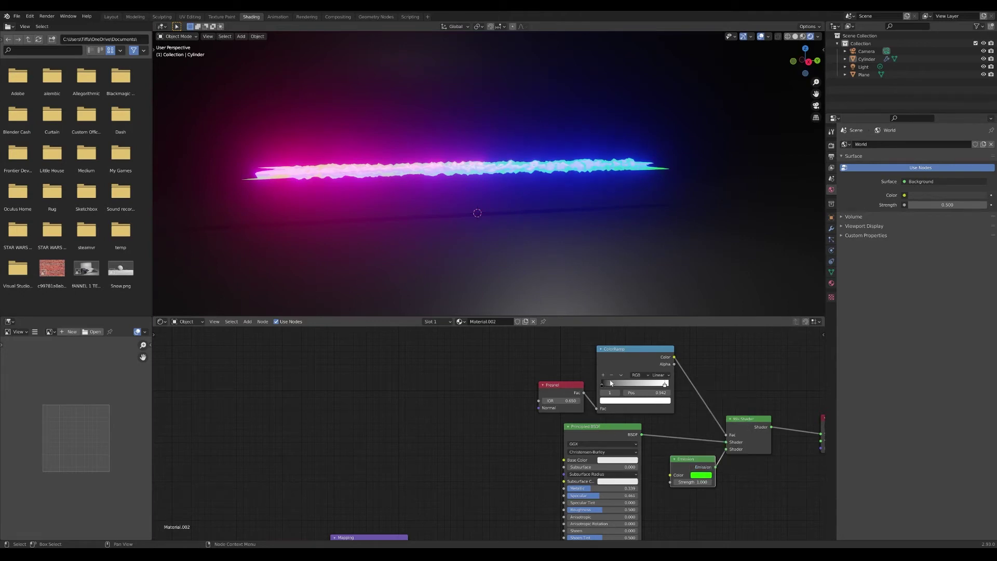
Step: Set the Fresnel ColorRamp's white stop to 0.997 and the Emission strength to 10.2, moving the Fresnel and ramp nodes clear of the shaders
{"action": "mouse_move", "coordinate": [611, 383]}
{"action": "left_mouse_down"}
{"action": "mouse_move", "coordinate": [628, 390]}
{"action": "mouse_move", "coordinate": [605, 393]}
{"action": "left_mouse_up"}
{"action": "left_click", "coordinate": [664, 387]}
{"action": "left_click_drag", "start_coordinate": [694, 482], "coordinate": [751, 482]}
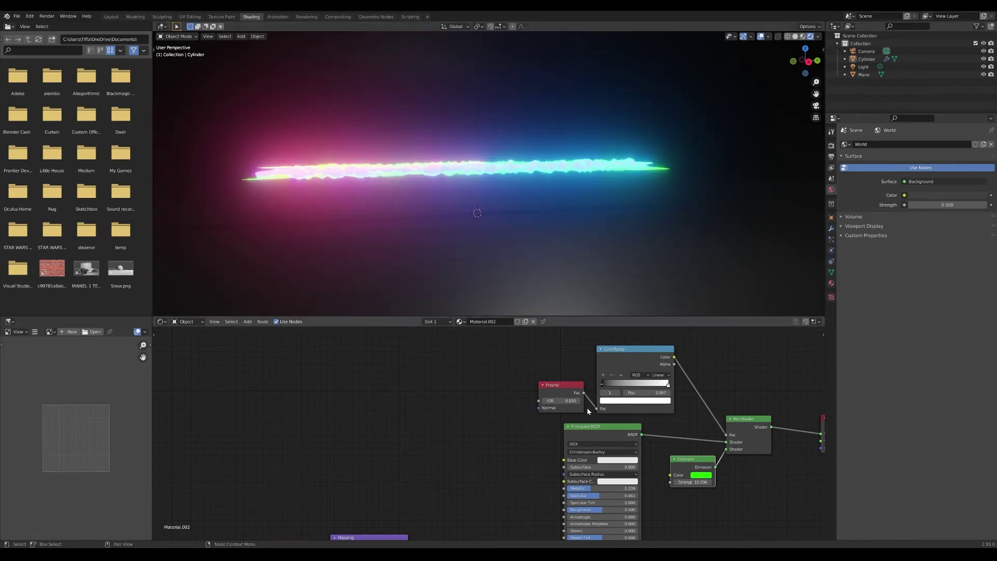
{"action": "mouse_move", "coordinate": [571, 388]}
{"action": "left_mouse_down"}
{"action": "mouse_move", "coordinate": [546, 387]}
{"action": "mouse_move", "coordinate": [619, 384]}
{"action": "mouse_move", "coordinate": [562, 376]}
{"action": "left_mouse_up"}
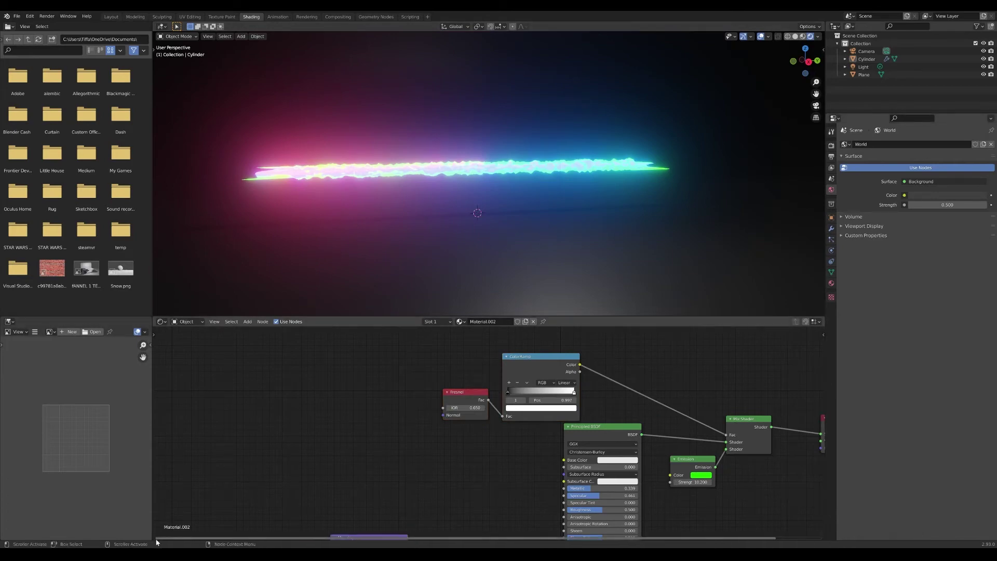
Step: Split the shader editor horizontally and turn the new lower area into a Timeline
{"action": "left_click_drag", "start_coordinate": [154, 539], "coordinate": [174, 443]}
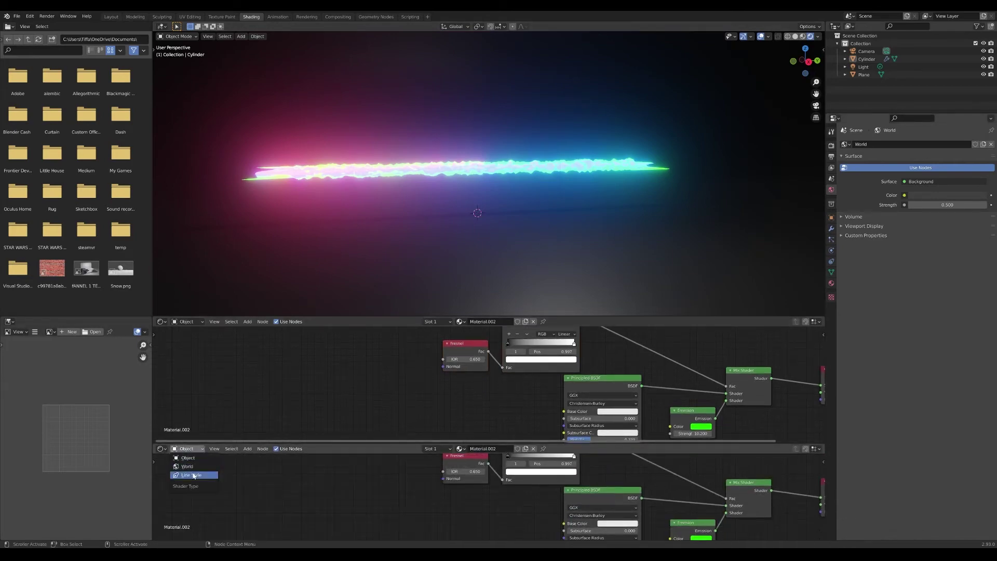
{"action": "left_click", "coordinate": [162, 449]}
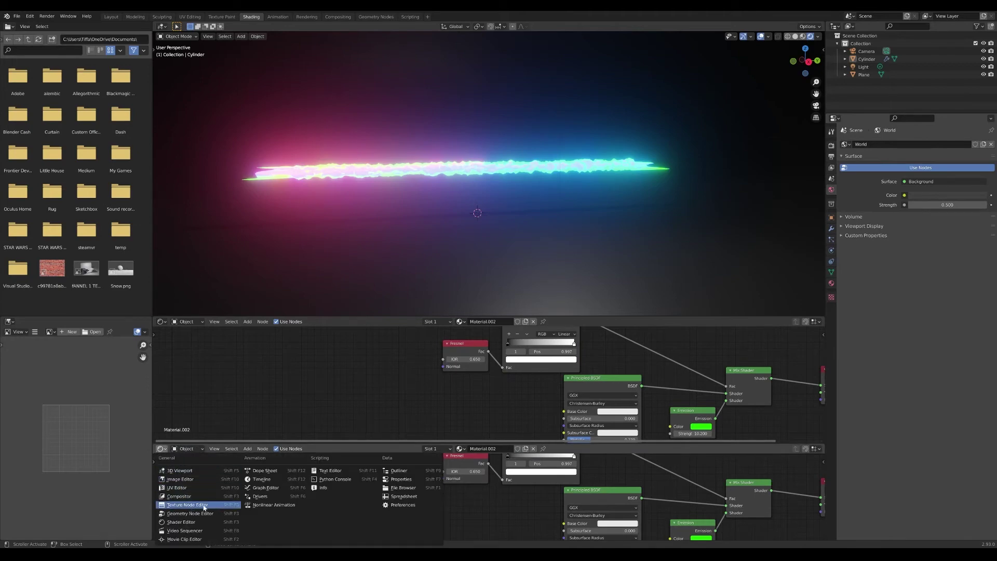
{"action": "left_click", "coordinate": [261, 479]}
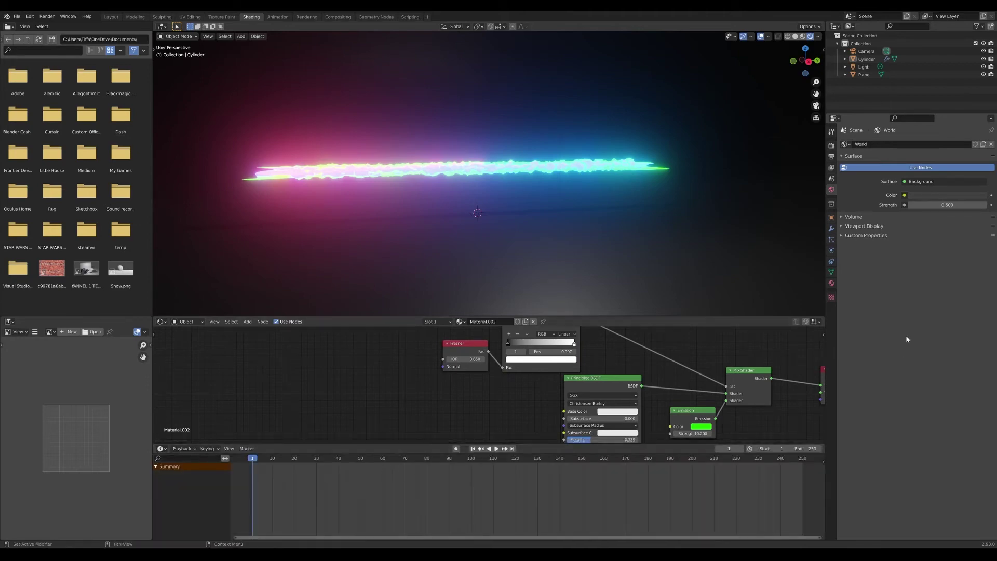
Step: Increase the cylinder's Displace modifier strength and set its Clouds texture Size to 0.26
{"action": "left_click", "coordinate": [831, 229]}
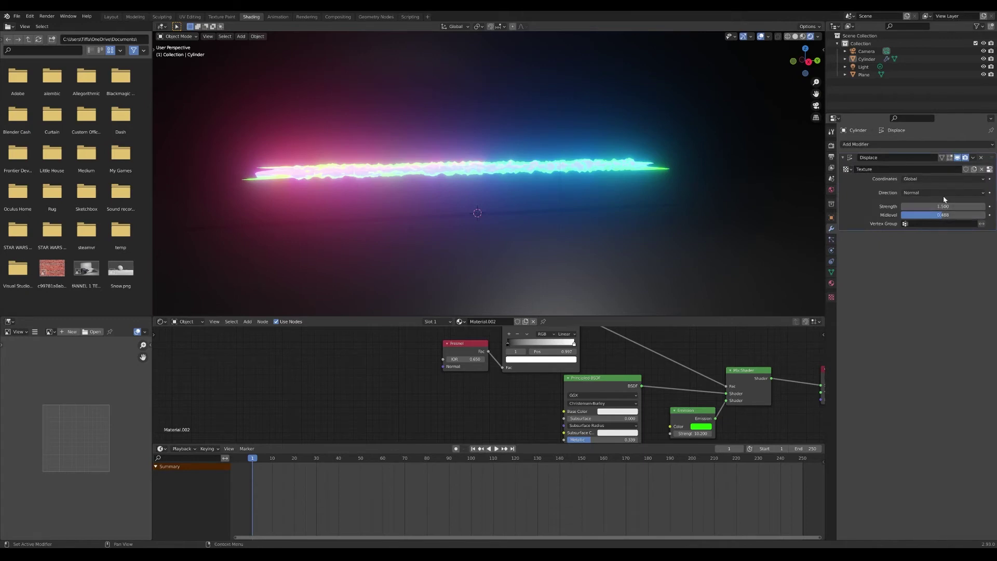
{"action": "mouse_move", "coordinate": [941, 208]}
{"action": "left_mouse_down"}
{"action": "mouse_move", "coordinate": [913, 207]}
{"action": "mouse_move", "coordinate": [956, 206]}
{"action": "left_mouse_up"}
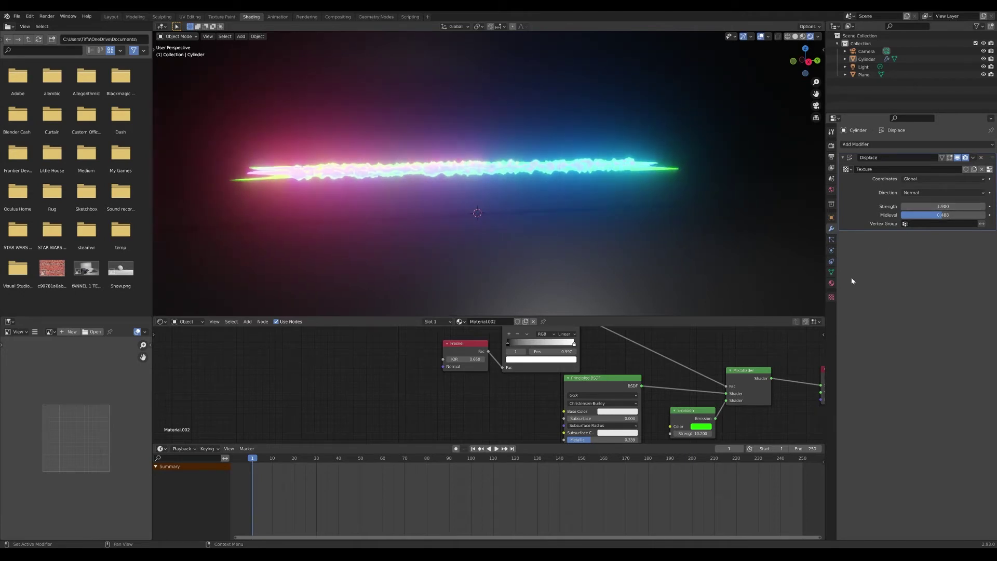
{"action": "left_click", "coordinate": [831, 297]}
{"action": "mouse_move", "coordinate": [931, 304]}
{"action": "left_mouse_down"}
{"action": "mouse_move", "coordinate": [942, 305]}
{"action": "mouse_move", "coordinate": [932, 304]}
{"action": "left_mouse_up"}
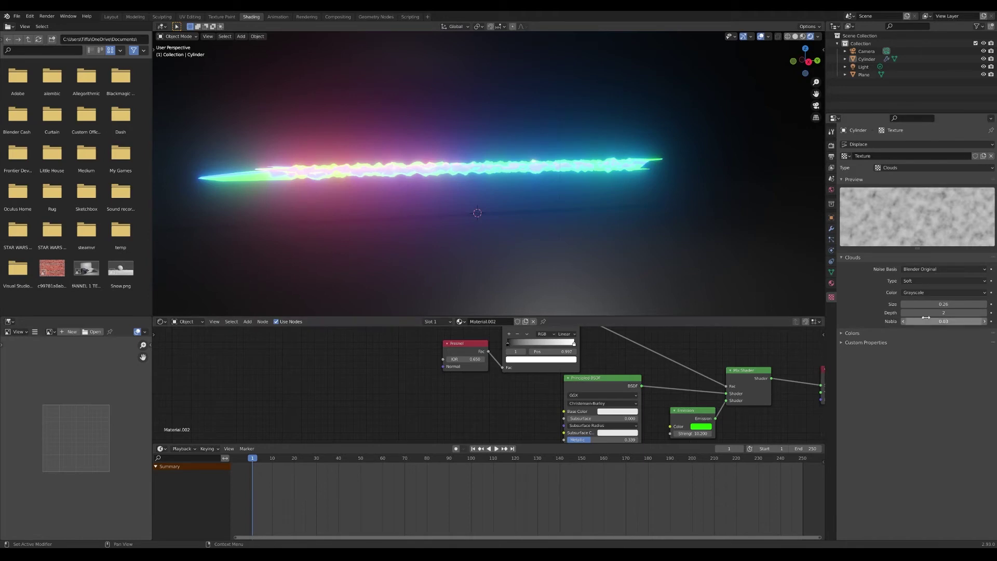
Step: Keyframe the Clouds texture Size at frame 1, and keyframe it at about 0.5 on frame 63
{"action": "key", "text": "i"}
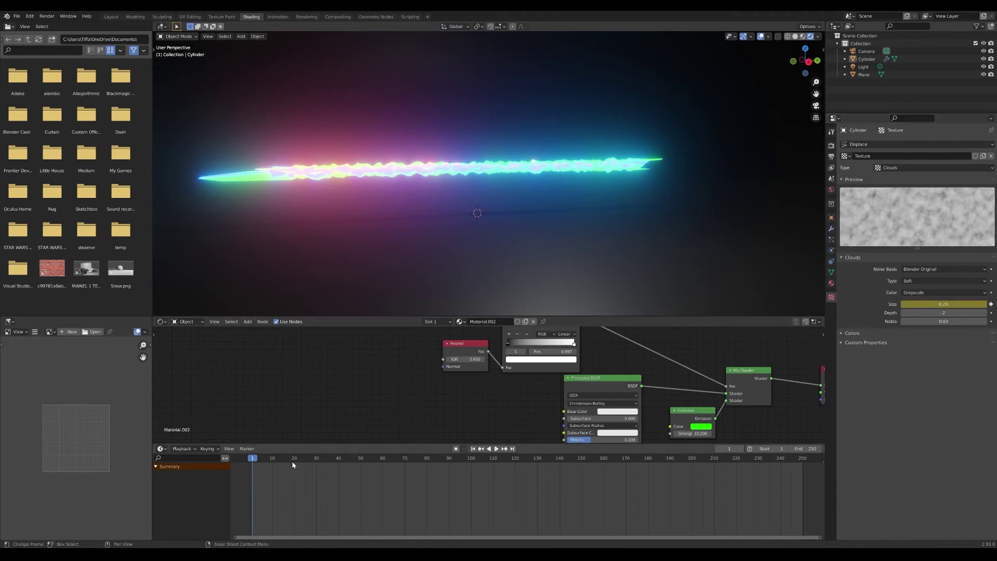
{"action": "left_click_drag", "start_coordinate": [293, 465], "coordinate": [390, 465]}
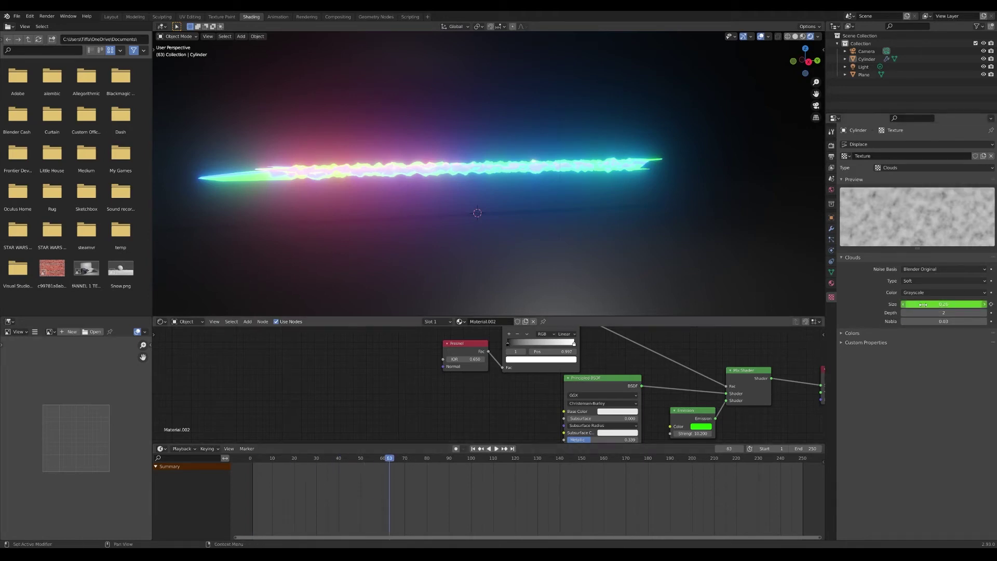
{"action": "mouse_move", "coordinate": [925, 304]}
{"action": "left_mouse_down"}
{"action": "mouse_move", "coordinate": [906, 305]}
{"action": "mouse_move", "coordinate": [941, 305]}
{"action": "left_mouse_up"}
{"action": "key", "text": "i"}
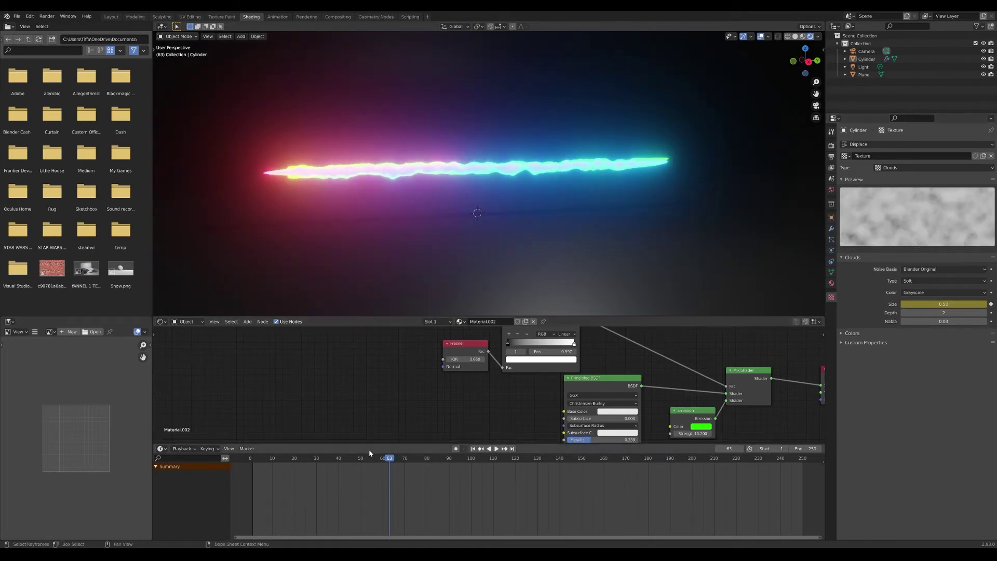
Step: Play the animation from the start to review the texture size change on the beam
{"action": "left_click_drag", "start_coordinate": [370, 459], "coordinate": [253, 462]}
{"action": "key", "text": "space"}
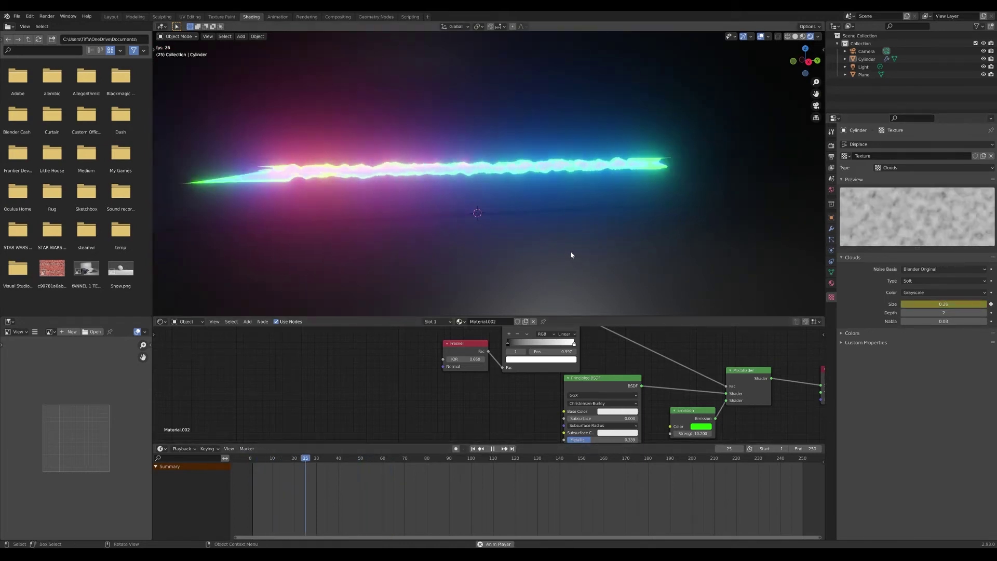
{"action": "key", "text": "space"}
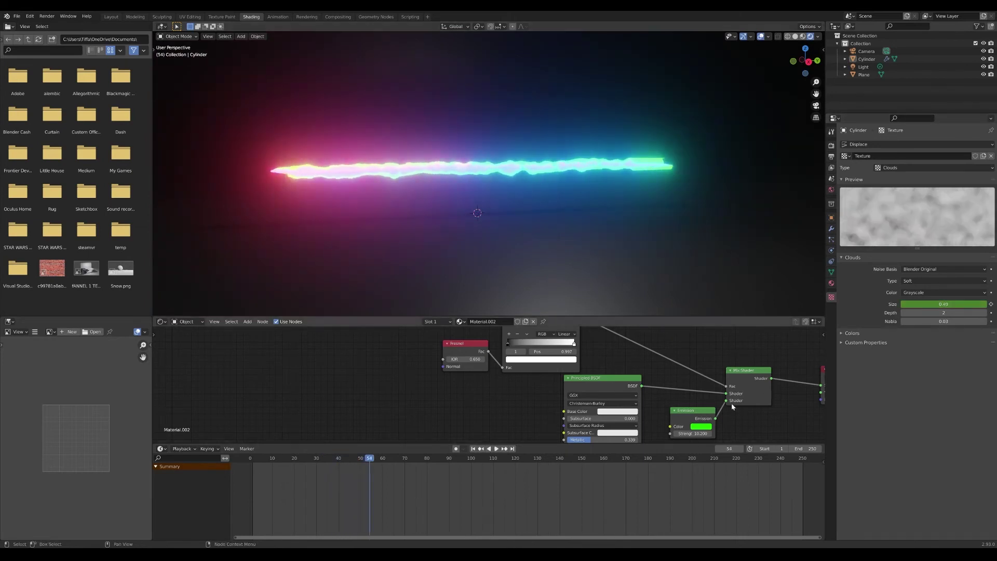
Step: Select the cylinder and move its second texture Size keyframe to about frame 23 to speed up the change
{"action": "scroll", "coordinate": [299, 494], "scroll_direction": "down", "scroll_amount": 3}
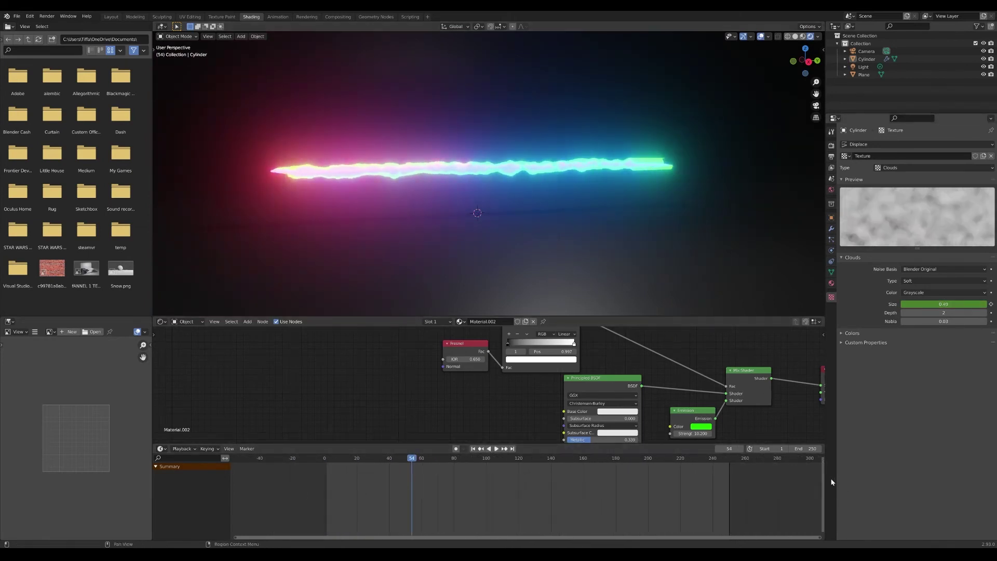
{"action": "left_click_drag", "start_coordinate": [823, 475], "coordinate": [824, 482]}
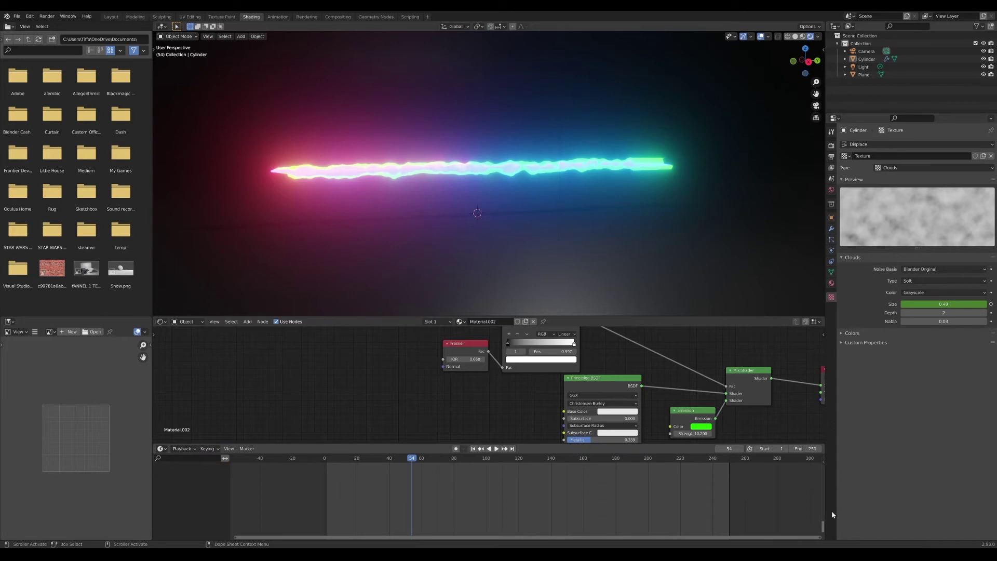
{"action": "left_click", "coordinate": [575, 173]}
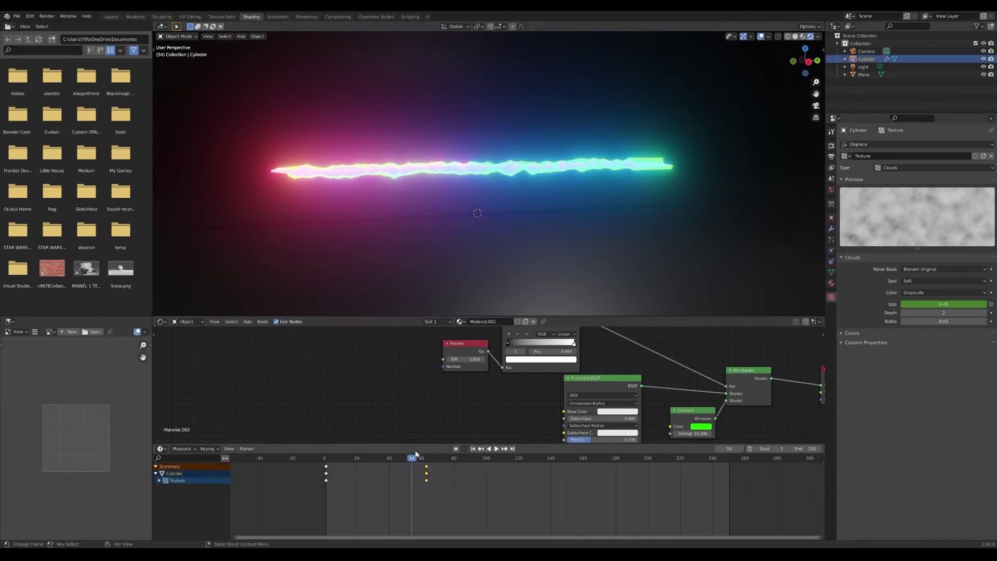
{"action": "left_click_drag", "start_coordinate": [424, 465], "coordinate": [362, 462]}
{"action": "key", "text": "shift+Left"}
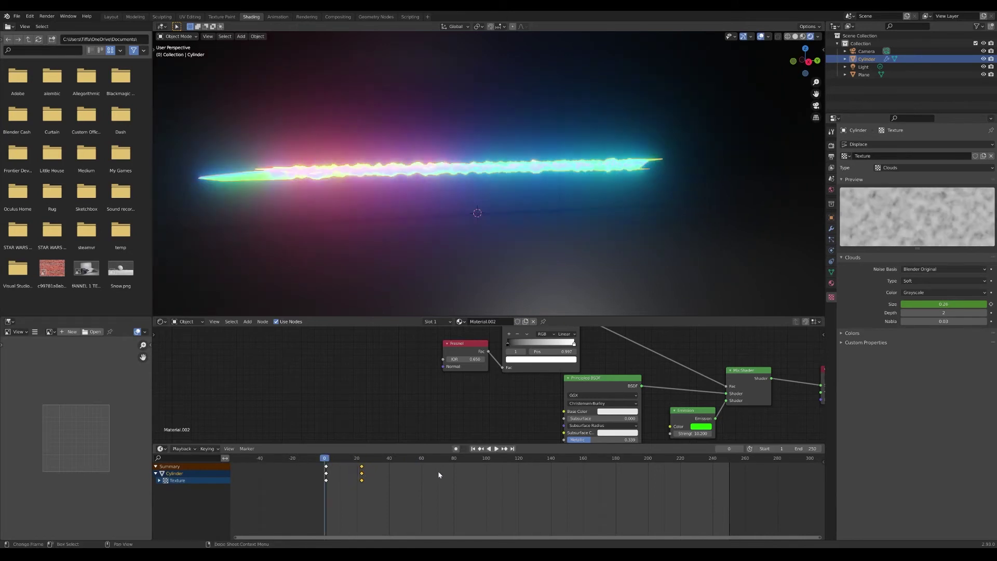
Step: Replay the shortened beam animation several times from the start and examine its motion up close and from farther away
{"action": "key", "text": "space"}
{"action": "key", "text": "space"}
{"action": "scroll", "coordinate": [667, 215], "scroll_direction": "down", "scroll_amount": 7}
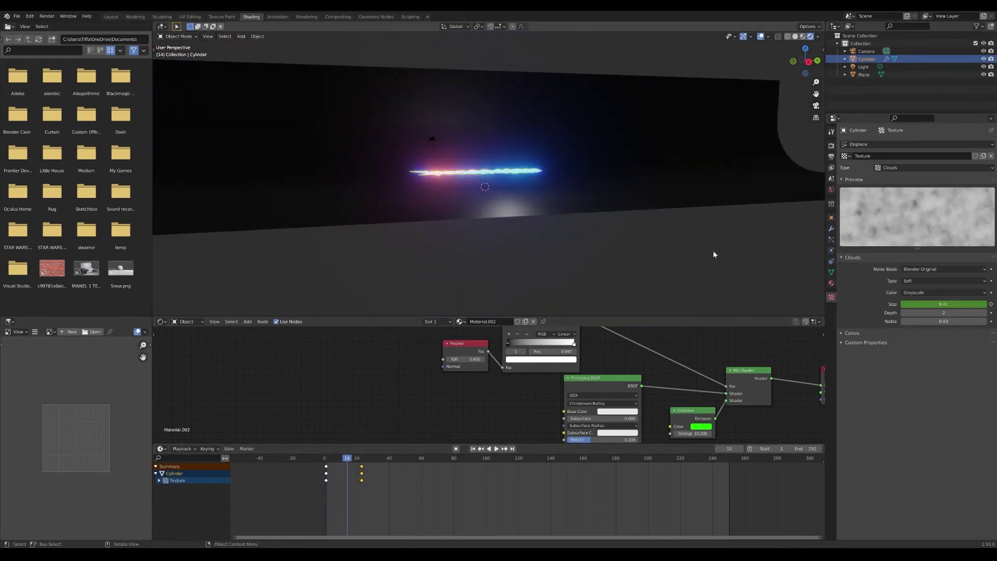
{"action": "scroll", "coordinate": [619, 255], "scroll_direction": "up", "scroll_amount": 8}
{"action": "scroll", "coordinate": [620, 255], "scroll_direction": "down", "scroll_amount": 5}
{"action": "left_click", "coordinate": [633, 281]}
{"action": "scroll", "coordinate": [587, 281], "scroll_direction": "up", "scroll_amount": 4}
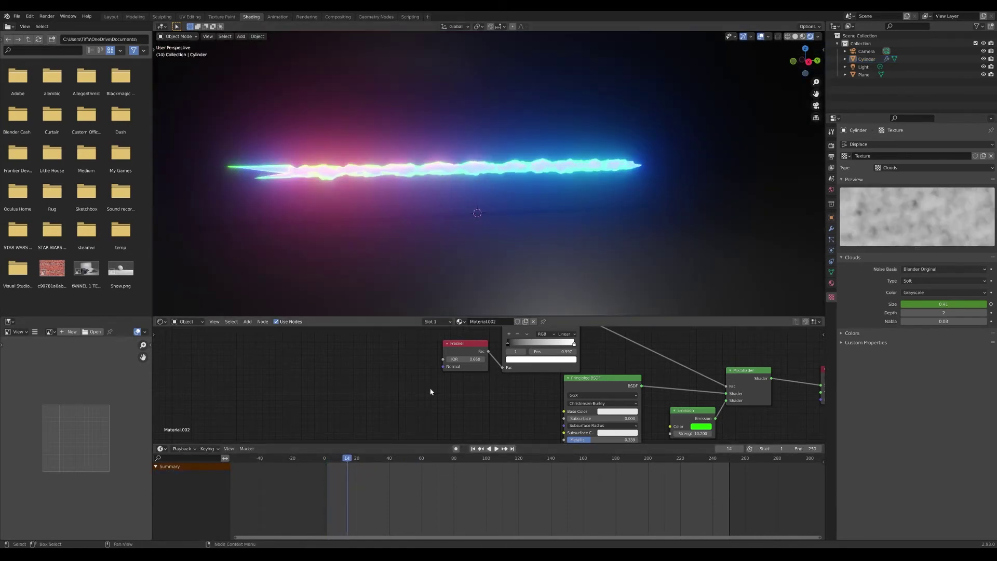
{"action": "left_click_drag", "start_coordinate": [347, 459], "coordinate": [311, 460]}
{"action": "key", "text": "space"}
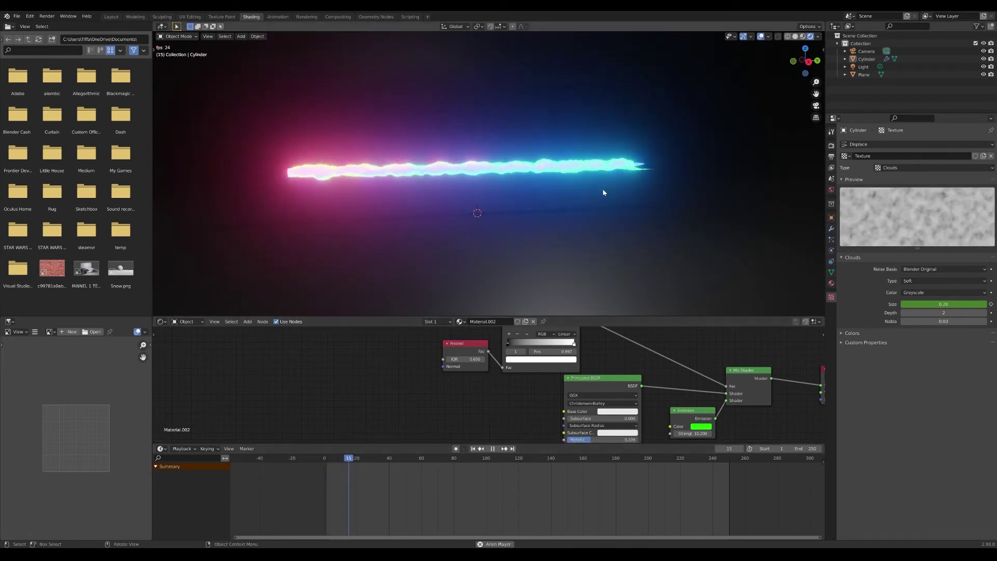
{"action": "key", "text": "space"}
{"action": "left_click_drag", "start_coordinate": [362, 457], "coordinate": [323, 459]}
{"action": "key", "text": "space"}
{"action": "key", "text": "space"}
{"action": "key", "text": "space"}
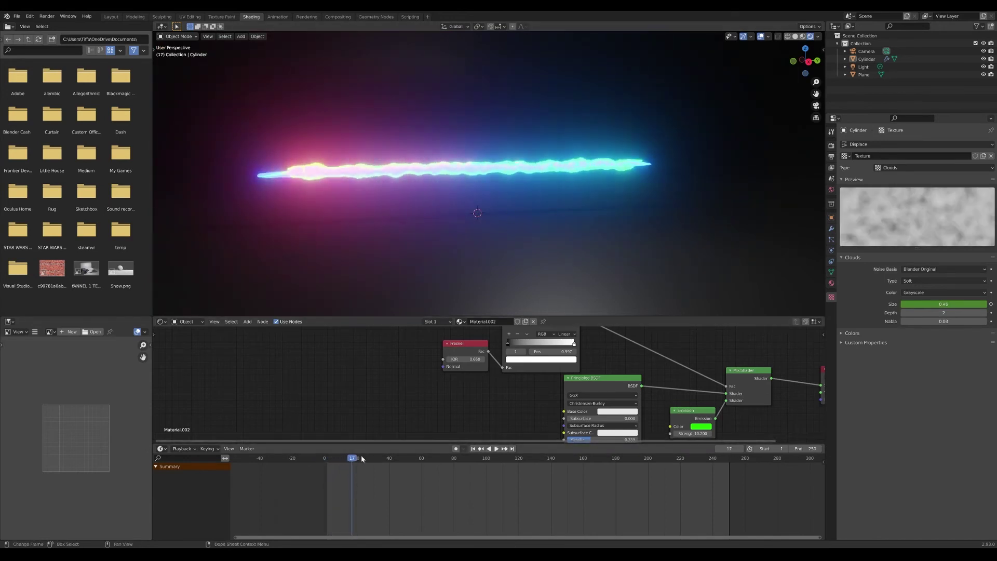
{"action": "key", "text": "space"}
{"action": "left_click", "coordinate": [336, 172]}
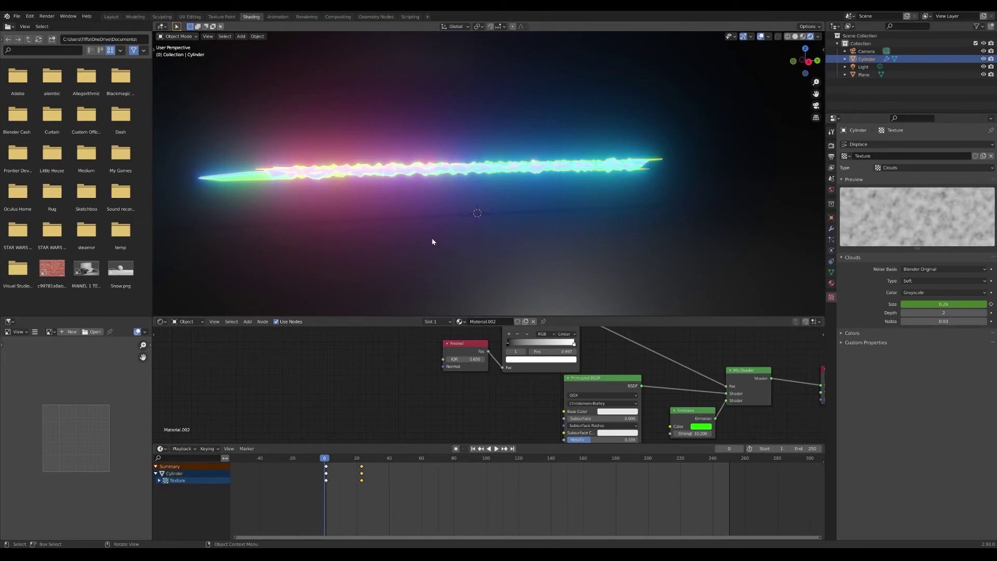
{"action": "scroll", "coordinate": [466, 196], "scroll_direction": "down", "scroll_amount": 7}
{"action": "left_click", "coordinate": [493, 233]}
{"action": "scroll", "coordinate": [493, 233], "scroll_direction": "up", "scroll_amount": 5}
{"action": "scroll", "coordinate": [493, 231], "scroll_direction": "up", "scroll_amount": 1}
{"action": "left_click", "coordinate": [457, 167]}
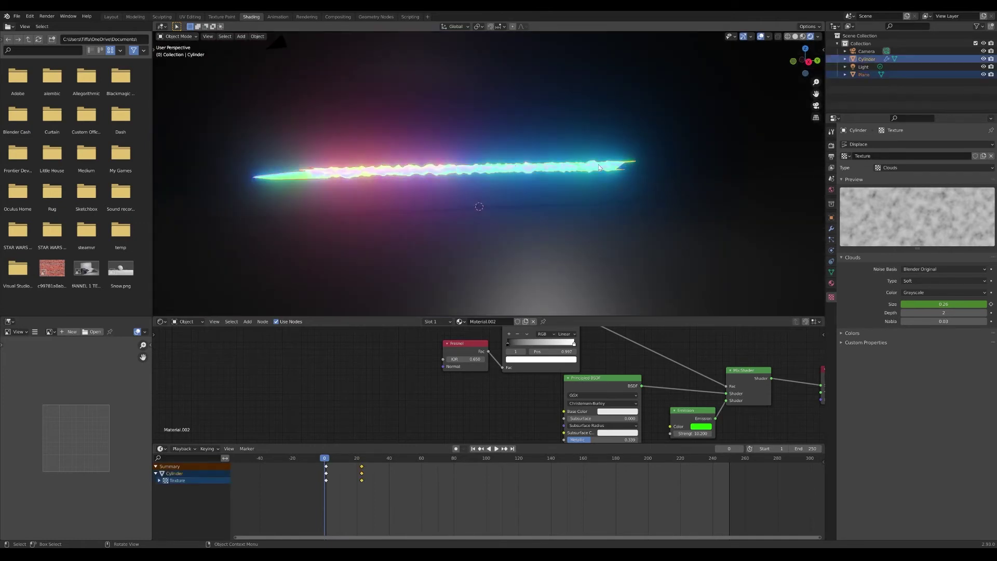
{"action": "key", "text": "s"}
{"action": "key", "text": "x"}
{"action": "right_click", "coordinate": [510, 179]}
{"action": "left_click", "coordinate": [506, 174]}
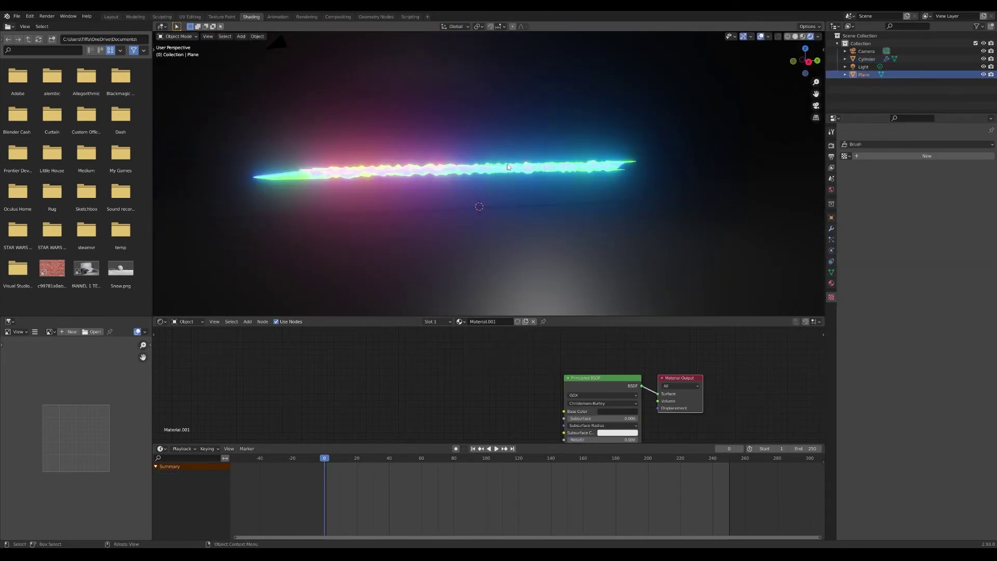
{"action": "left_click", "coordinate": [508, 171]}
{"action": "key", "text": "s"}
{"action": "key", "text": "y"}
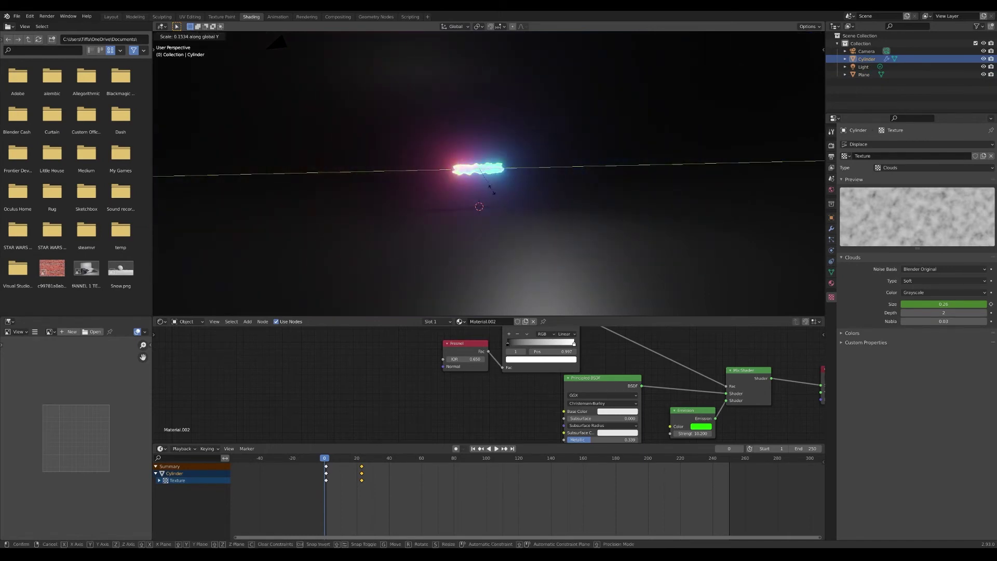
{"action": "right_click", "coordinate": [486, 189]}
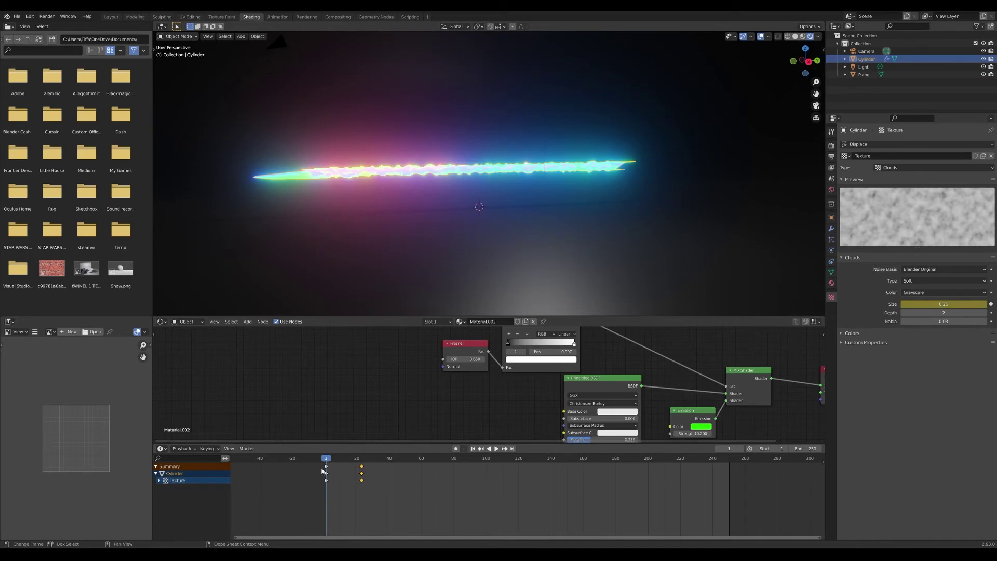
Step: Insert a Scale keyframe for the full-length cylinder at frame 8
{"action": "left_click_drag", "start_coordinate": [327, 459], "coordinate": [337, 461]}
{"action": "key", "text": "i"}
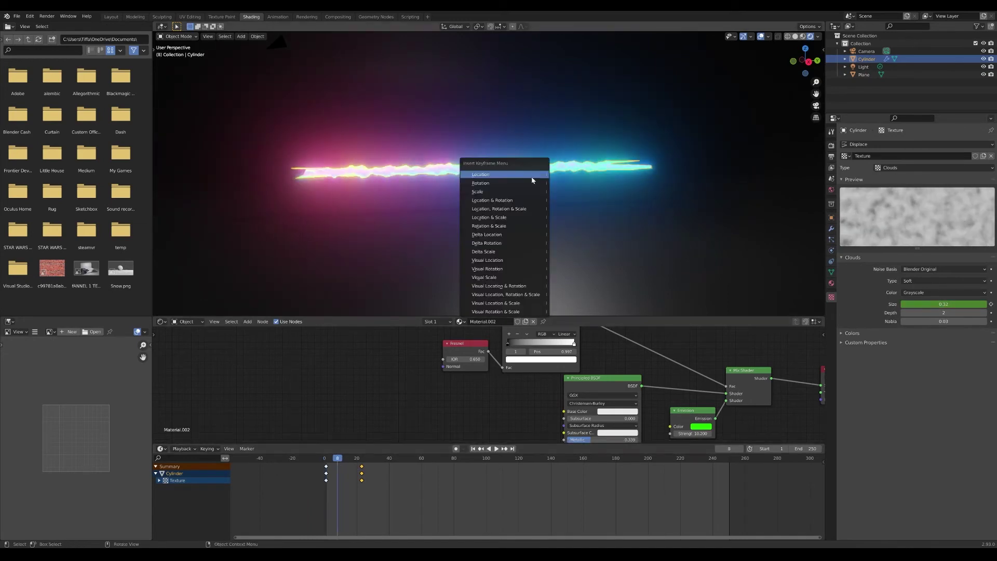
{"action": "left_click", "coordinate": [530, 191]}
Step: At frame 4, scale the cylinder to 0 along Y and insert a Scale keyframe
{"action": "left_click", "coordinate": [331, 460]}
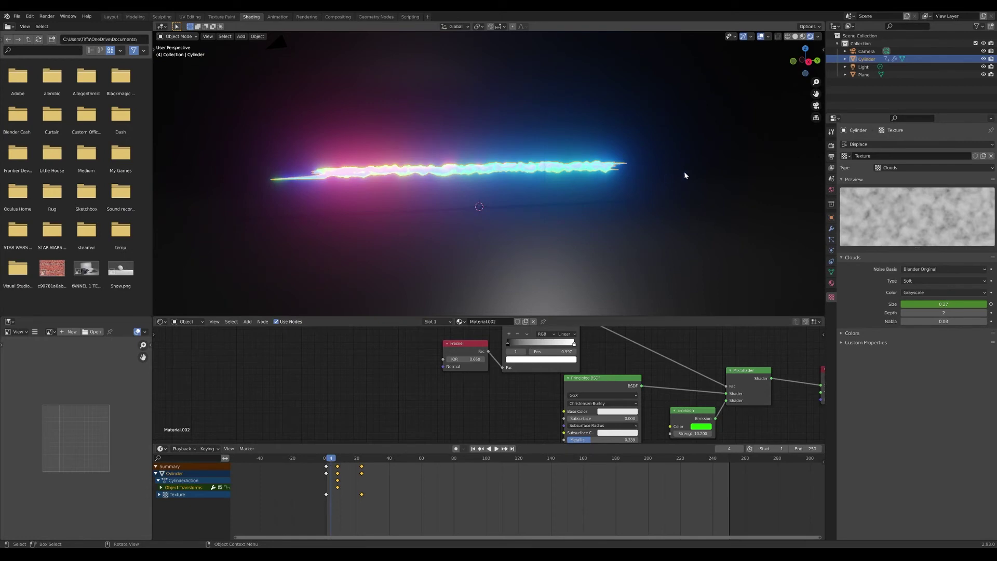
{"action": "key", "text": "s"}
{"action": "key", "text": "x"}
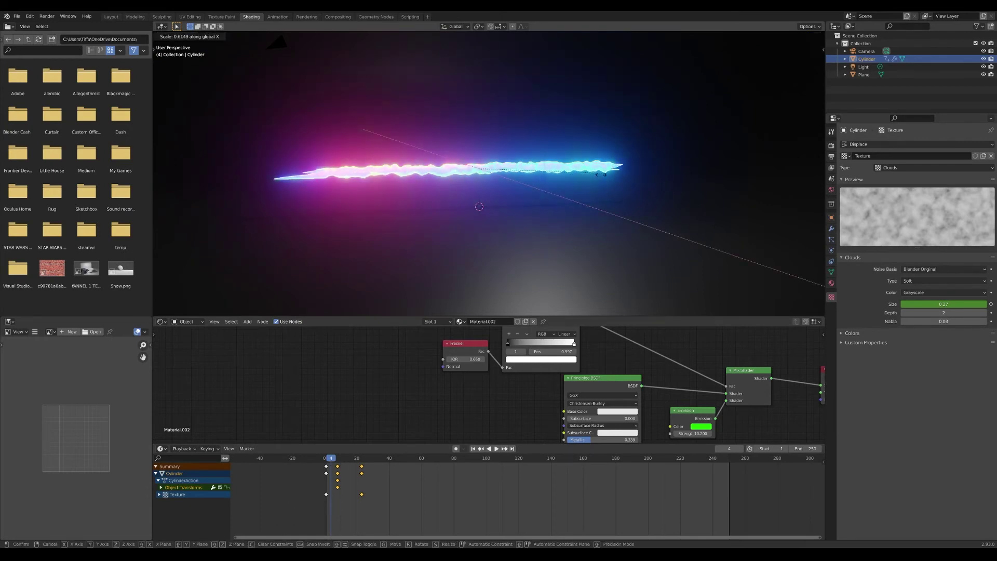
{"action": "key", "text": "y"}
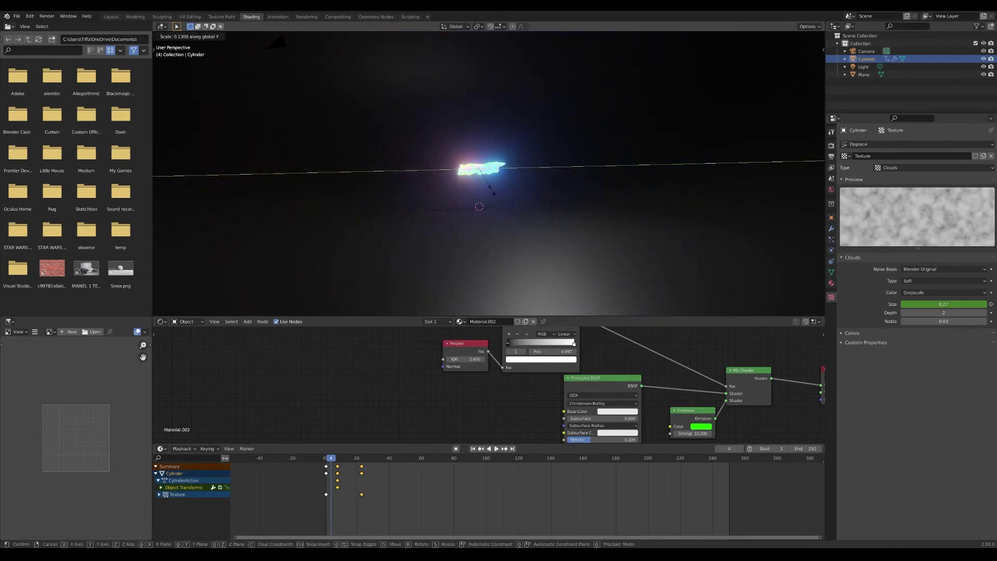
{"action": "type", "text": "0"}
{"action": "left_click", "coordinate": [484, 185]}
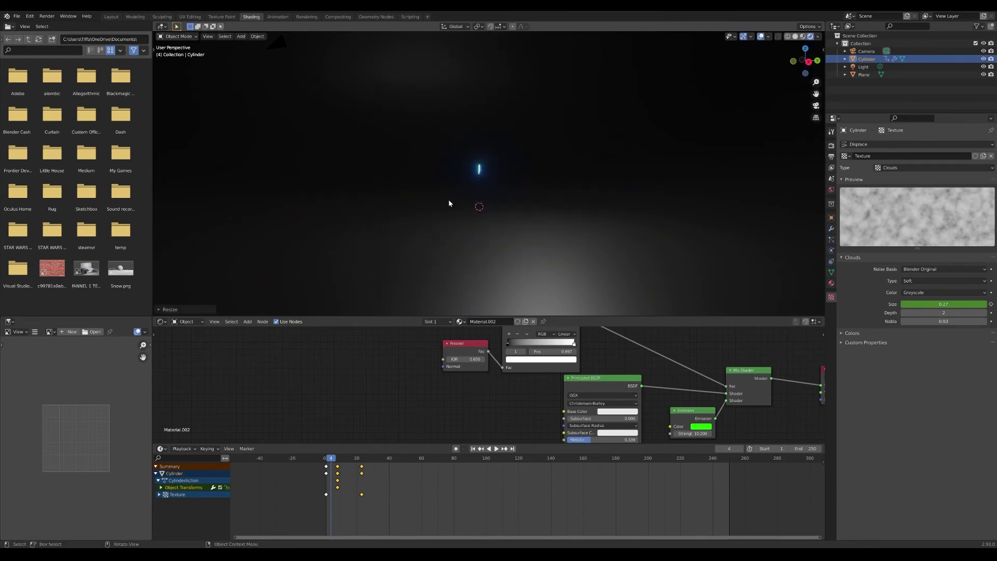
{"action": "key", "text": "i"}
{"action": "left_click", "coordinate": [478, 219]}
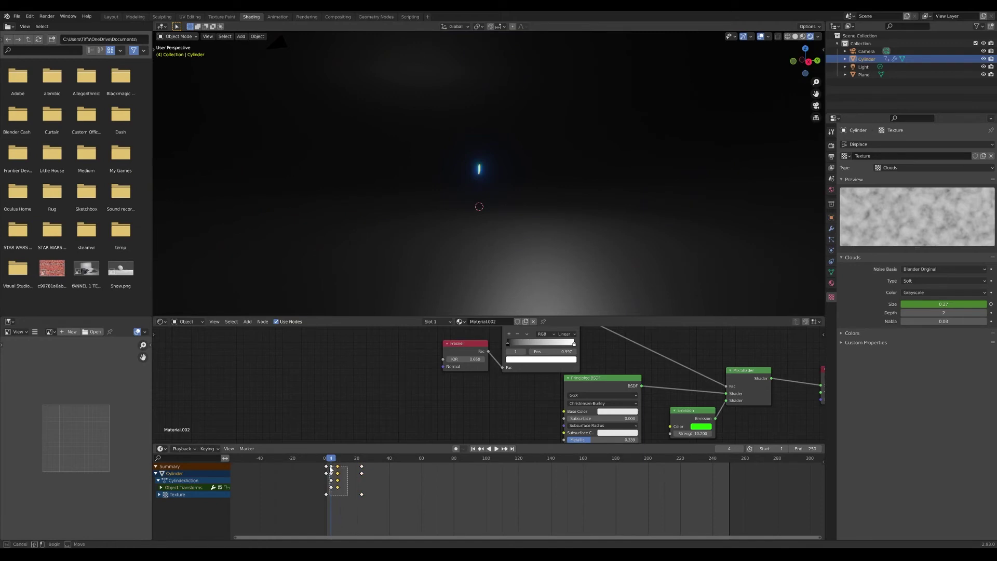
Step: Shift both cylinder Scale keyframes four frames earlier and play the animation
{"action": "left_click_drag", "start_coordinate": [330, 467], "coordinate": [330, 467]}
{"action": "key", "text": "g"}
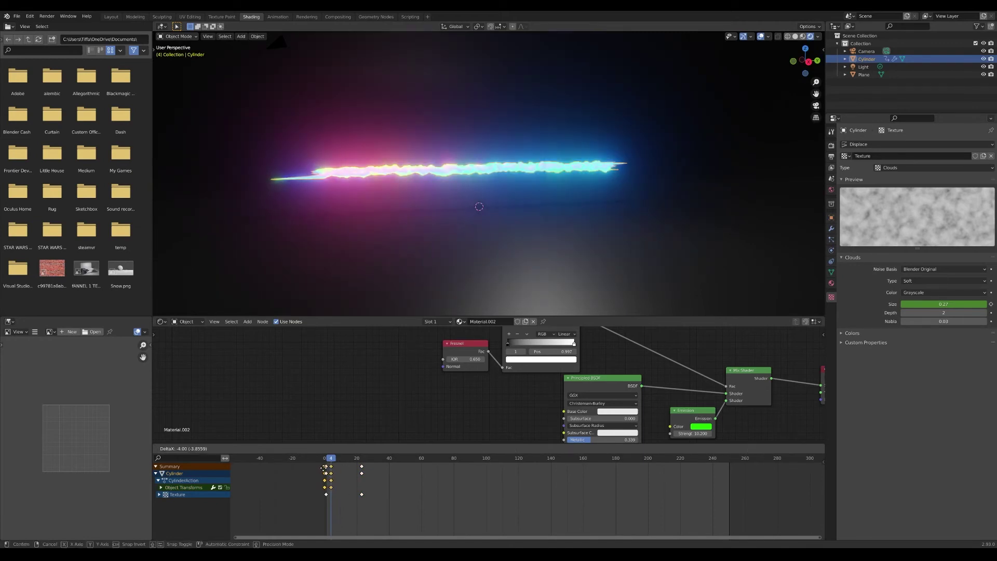
{"action": "left_click", "coordinate": [325, 467]}
{"action": "key", "text": "space"}
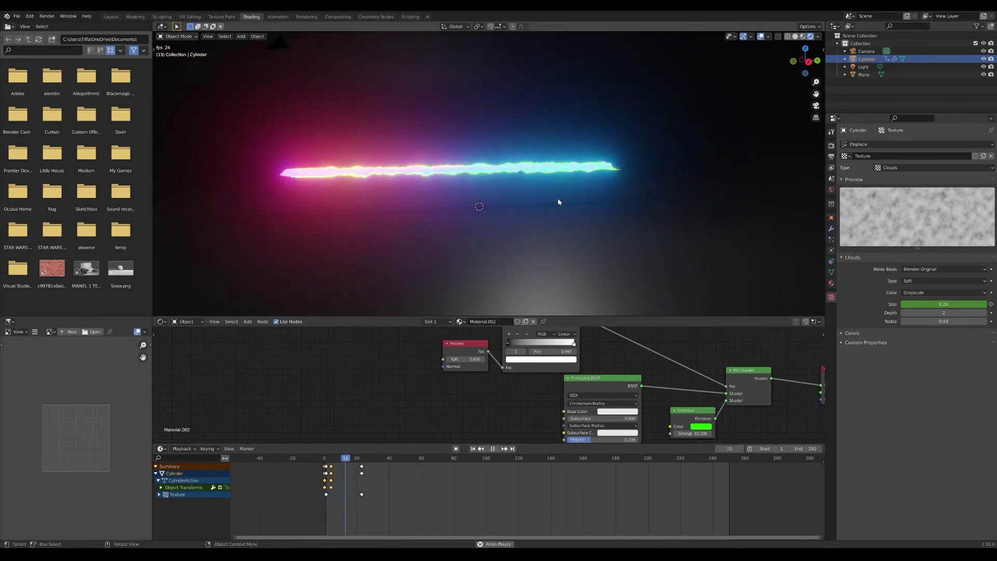
Step: Lower the Clouds texture size at frame 52, keyframe it and move that keyframe to frame 43
{"action": "key", "text": "space"}
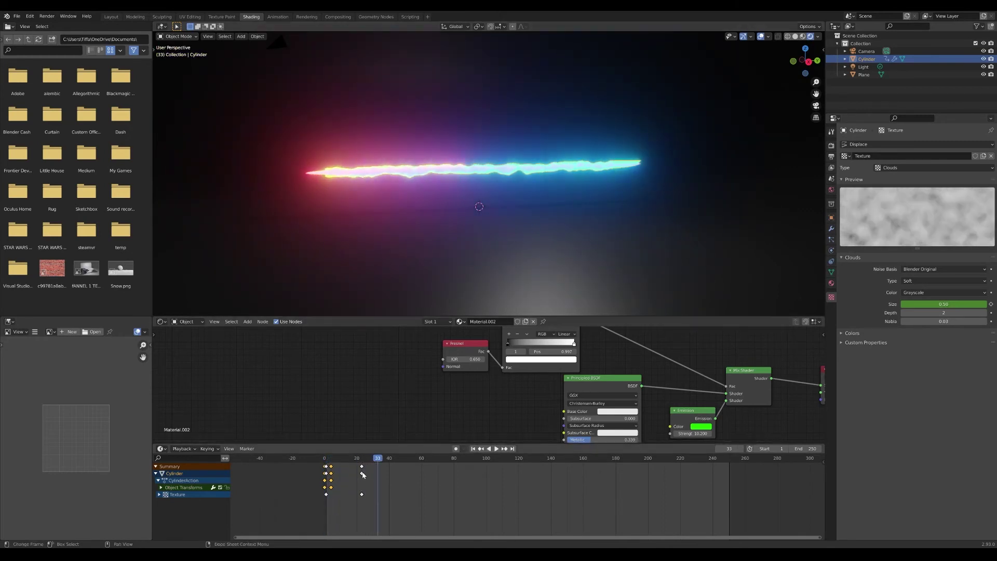
{"action": "key", "text": "space"}
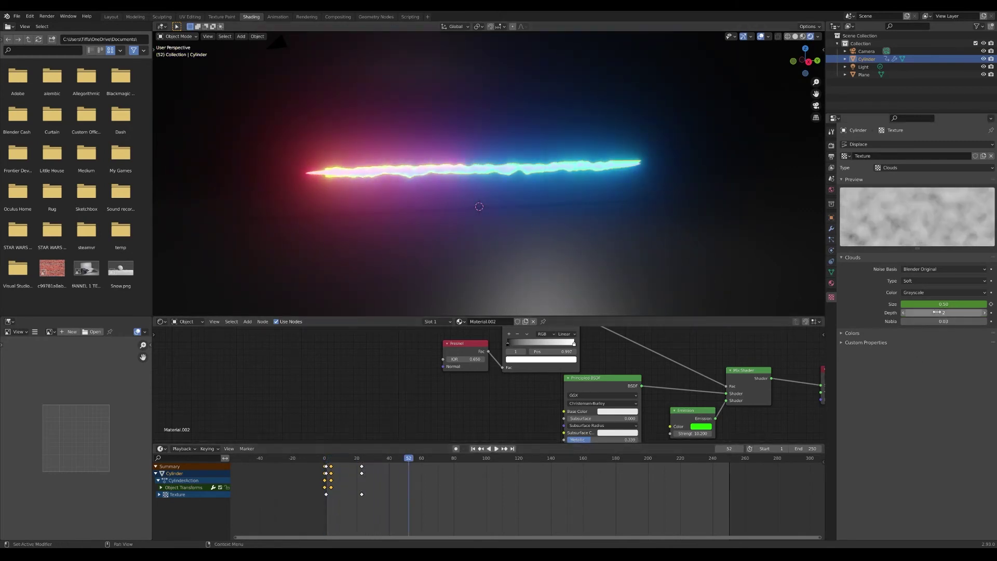
{"action": "left_click_drag", "start_coordinate": [933, 305], "coordinate": [914, 305]}
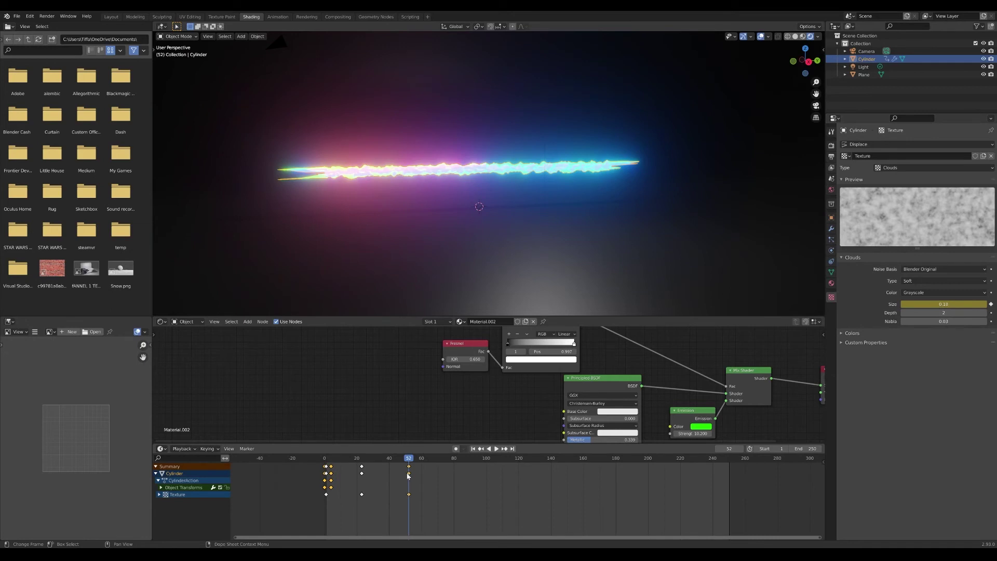
{"action": "mouse_move", "coordinate": [407, 474]}
{"action": "left_mouse_down"}
{"action": "mouse_move", "coordinate": [396, 473]}
{"action": "mouse_move", "coordinate": [405, 475]}
{"action": "left_mouse_up"}
Step: Replay the beam animation several times from the start to check the texture size change up to frame 43
{"action": "left_click_drag", "start_coordinate": [406, 514], "coordinate": [324, 459]}
{"action": "key", "text": "space"}
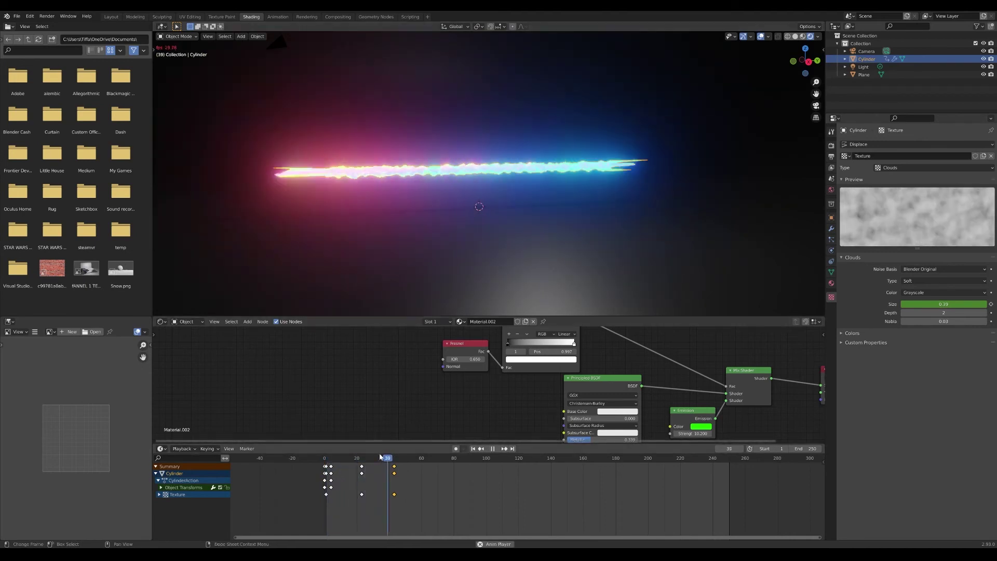
{"action": "left_click_drag", "start_coordinate": [373, 458], "coordinate": [325, 458]}
{"action": "key", "text": "space"}
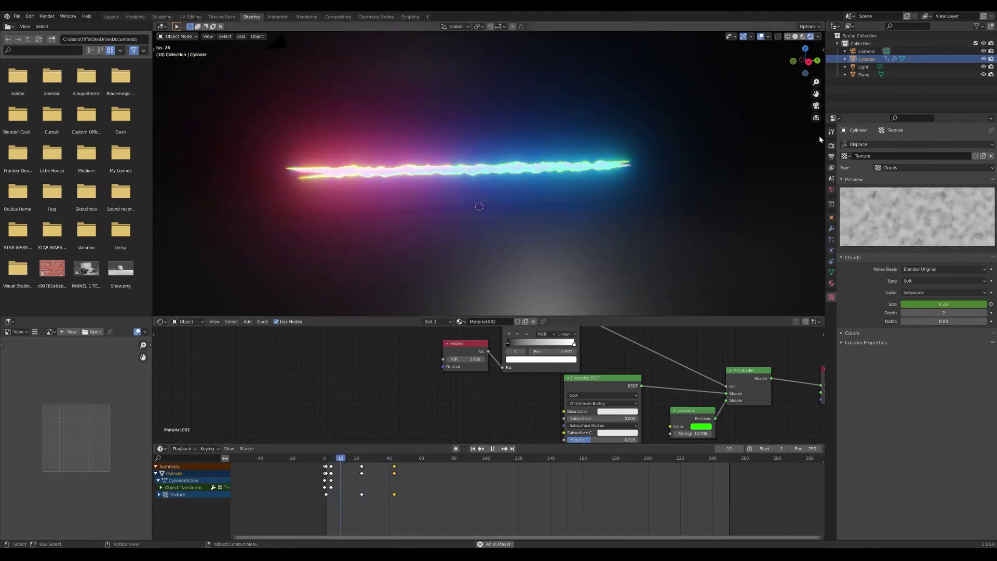
{"action": "key", "text": "space"}
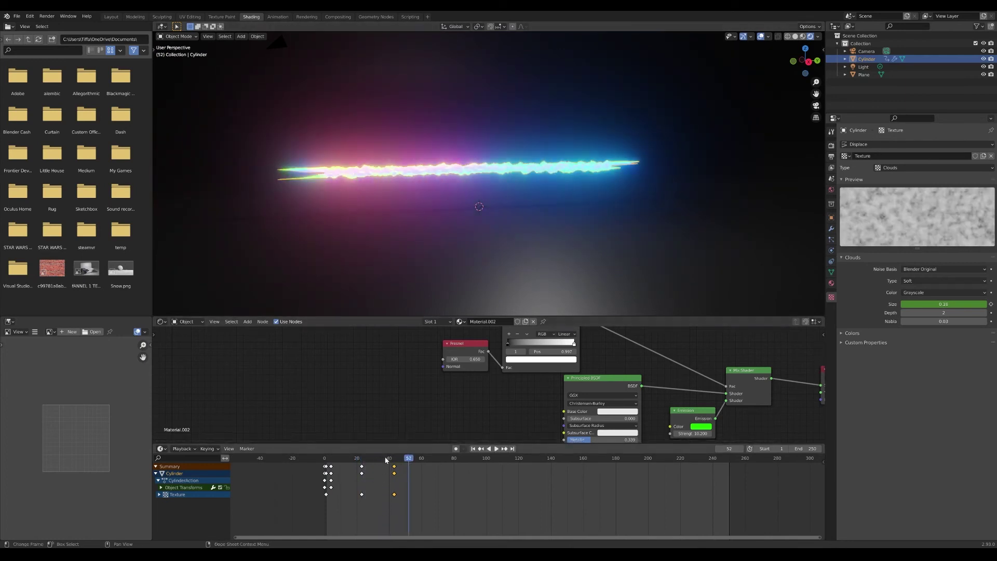
{"action": "left_click_drag", "start_coordinate": [386, 460], "coordinate": [325, 460]}
{"action": "key", "text": "space"}
{"action": "key", "text": "space"}
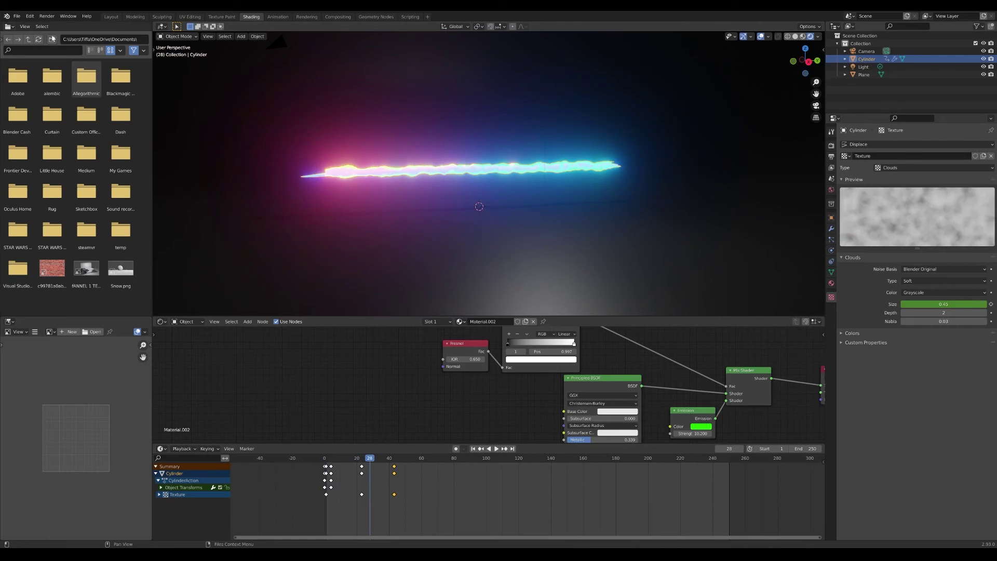
Step: Split the timeline area horizontally and turn its lower half into a Graph Editor
{"action": "left_click", "coordinate": [17, 16]}
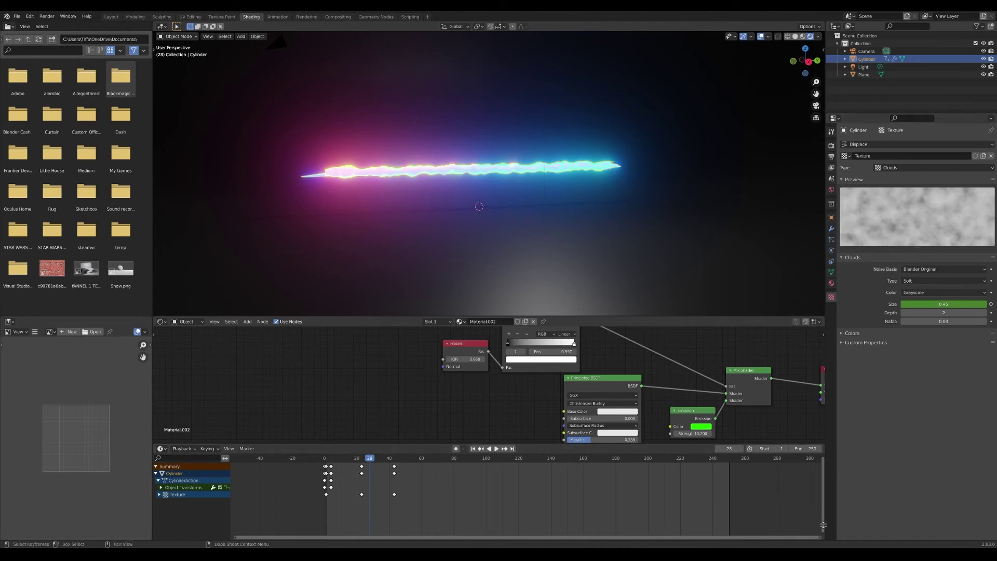
{"action": "left_click_drag", "start_coordinate": [823, 525], "coordinate": [813, 483]}
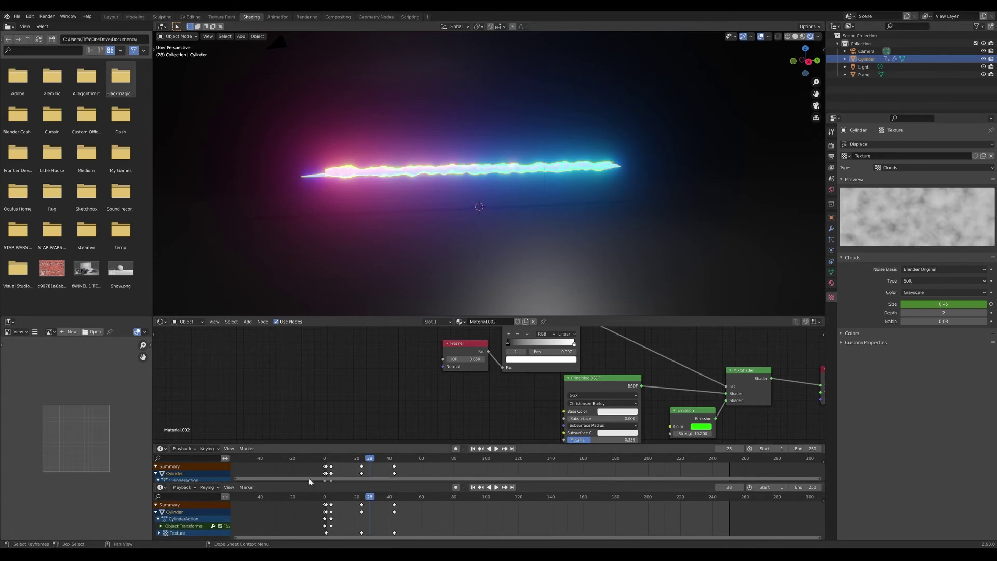
{"action": "left_click", "coordinate": [162, 487]}
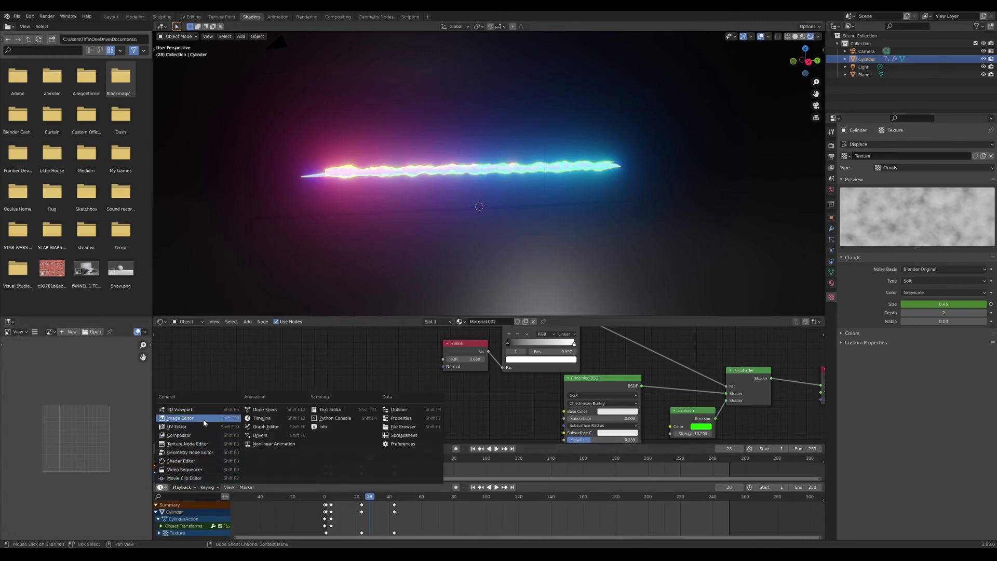
{"action": "left_click", "coordinate": [266, 427]}
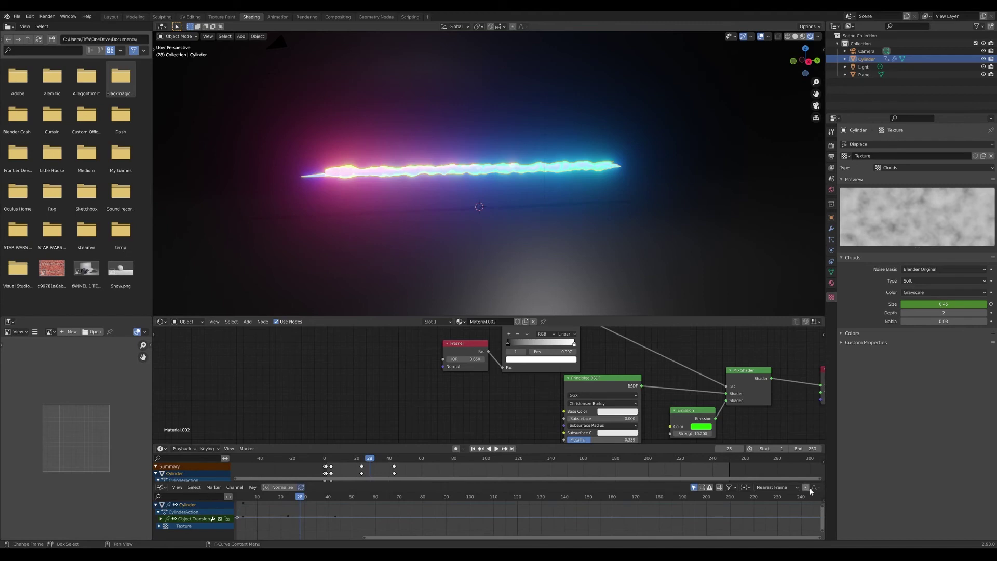
Step: Show the Graph Editor's sidebar and enlarge both the Graph Editor and the timeline areas
{"action": "key", "text": "n"}
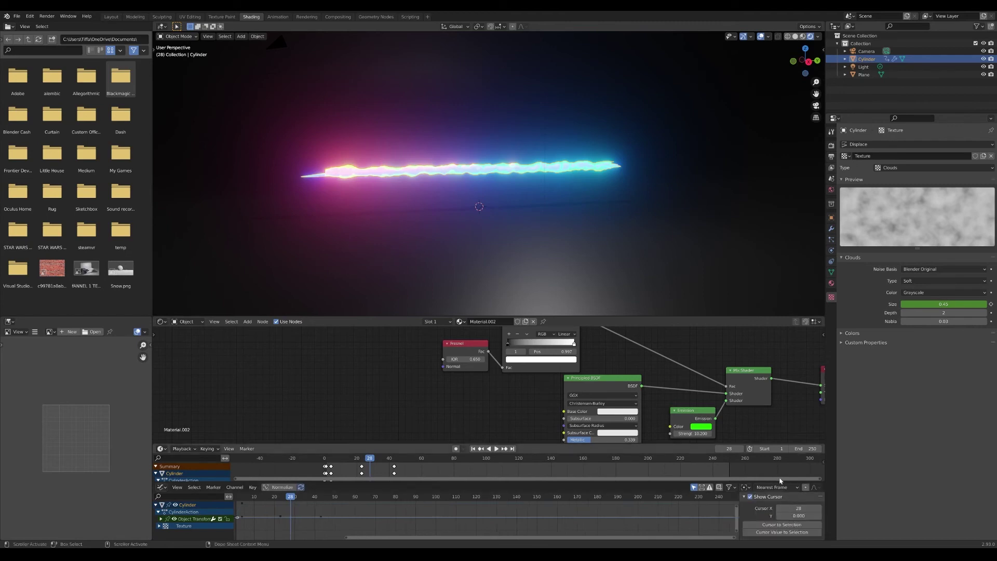
{"action": "scroll", "coordinate": [781, 480], "scroll_direction": "down", "scroll_amount": 2}
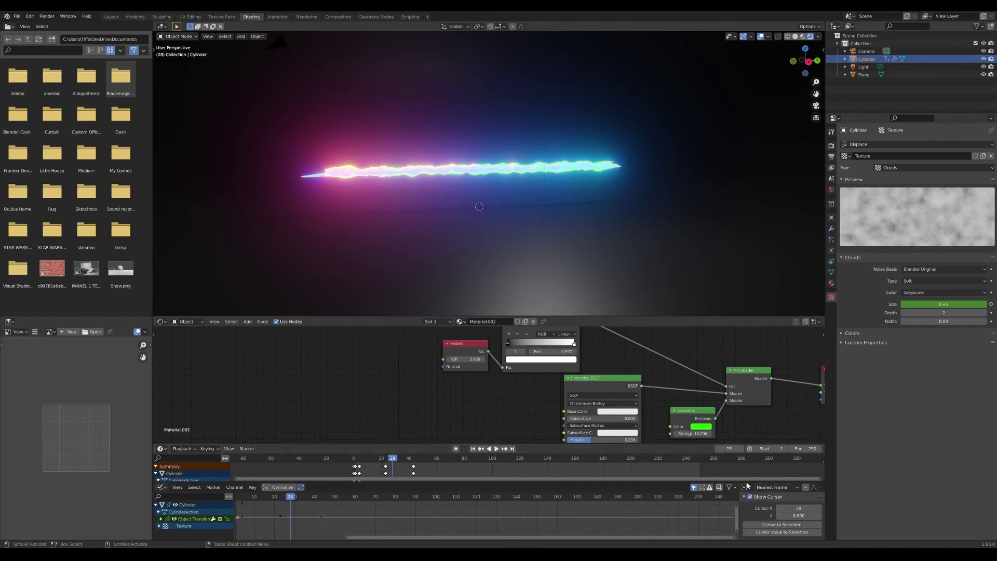
{"action": "left_click_drag", "start_coordinate": [747, 482], "coordinate": [747, 462]}
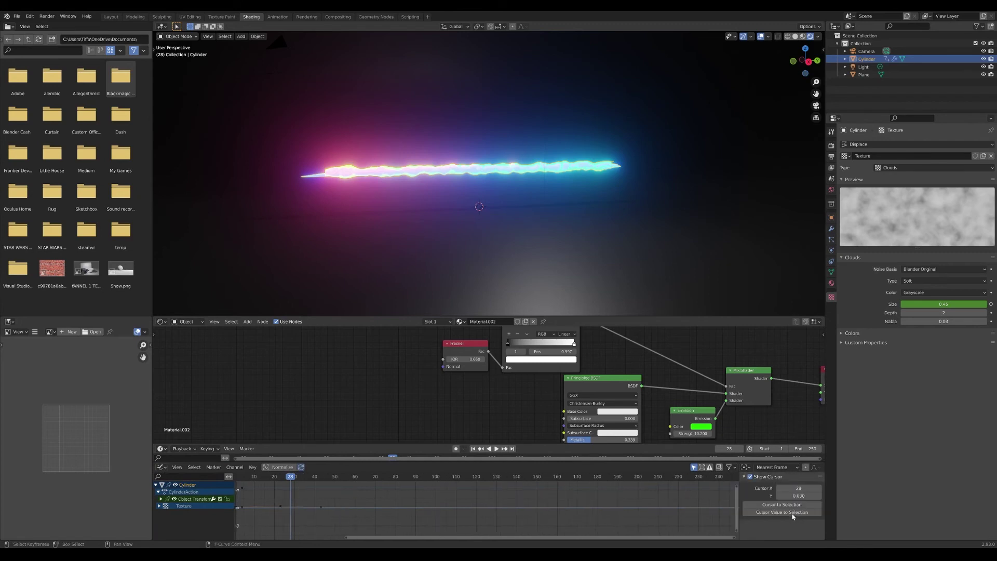
{"action": "left_click", "coordinate": [798, 472]}
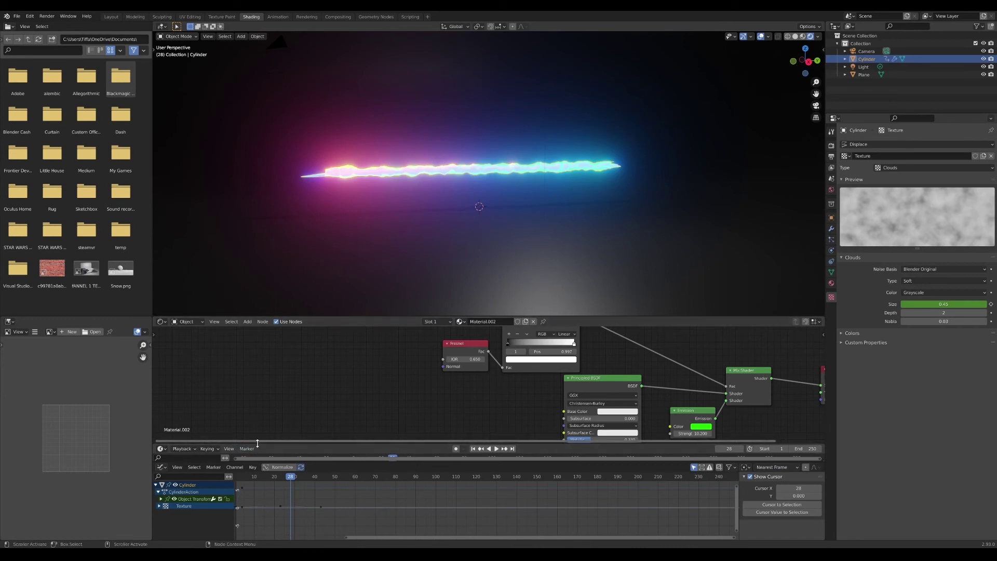
{"action": "left_click_drag", "start_coordinate": [257, 443], "coordinate": [311, 379]}
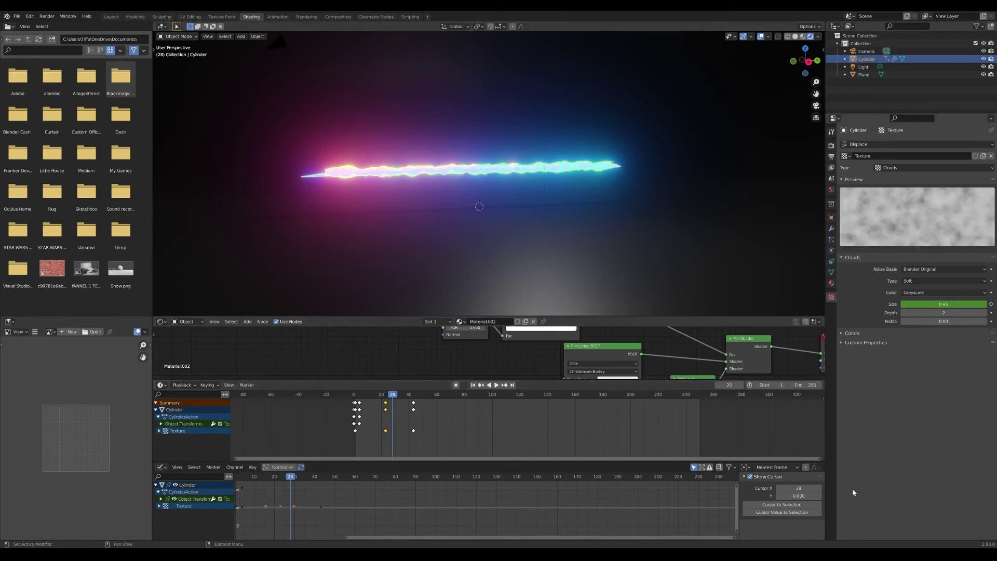
Step: Add a Noise modifier with scale 4.8 to the texture size curve and preview the animation
{"action": "left_click", "coordinate": [281, 507]}
{"action": "left_click", "coordinate": [821, 508]}
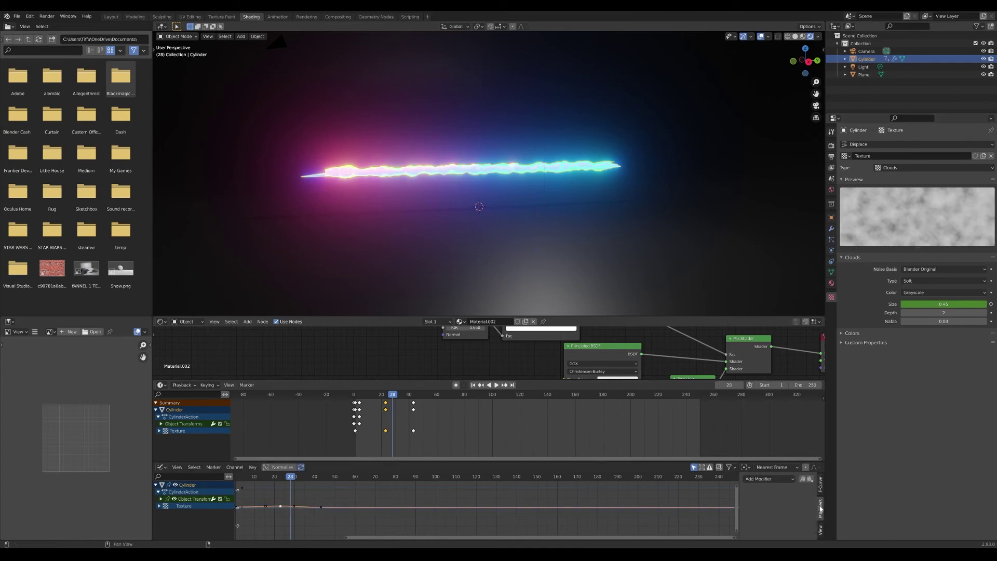
{"action": "left_click", "coordinate": [788, 480]}
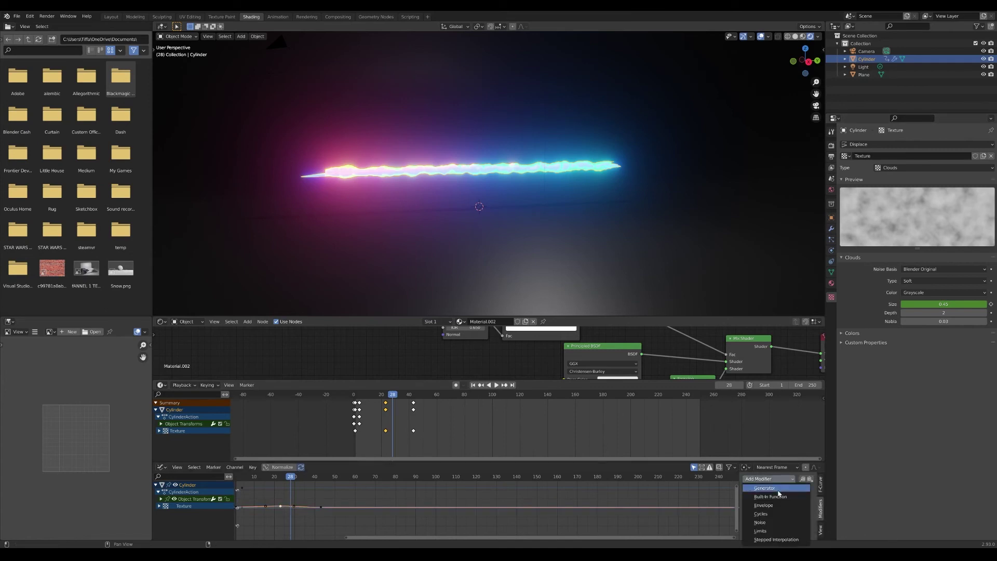
{"action": "left_click", "coordinate": [773, 523]}
{"action": "left_click_drag", "start_coordinate": [790, 513], "coordinate": [810, 513]}
{"action": "key", "text": "space"}
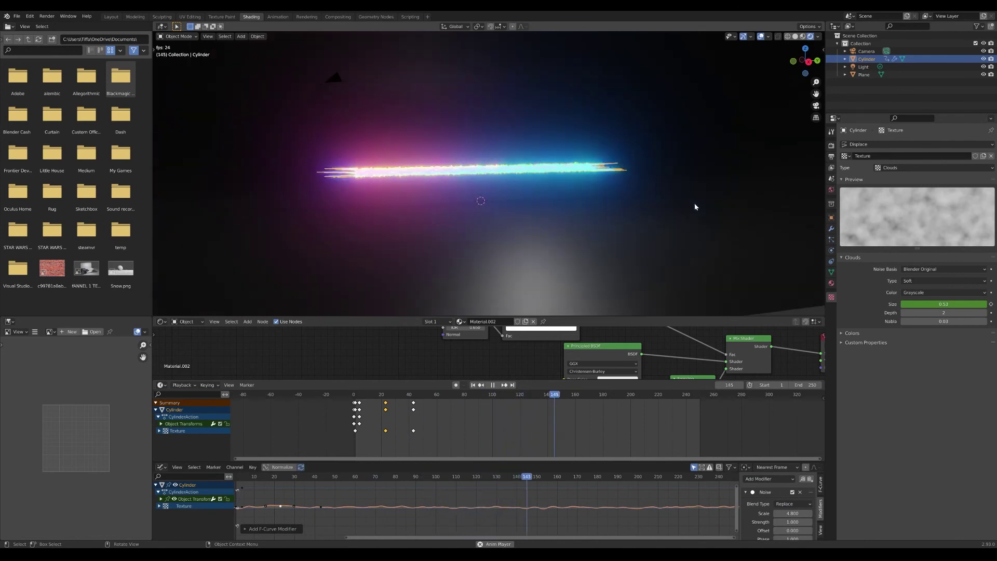
{"action": "key", "text": "space"}
Step: Try a Noise modifier scale of 13.2 and play the animation from frame 42
{"action": "mouse_move", "coordinate": [793, 513]}
{"action": "left_mouse_down"}
{"action": "mouse_move", "coordinate": [776, 513]}
{"action": "mouse_move", "coordinate": [837, 513]}
{"action": "left_mouse_up"}
{"action": "left_click_drag", "start_coordinate": [376, 479], "coordinate": [319, 476]}
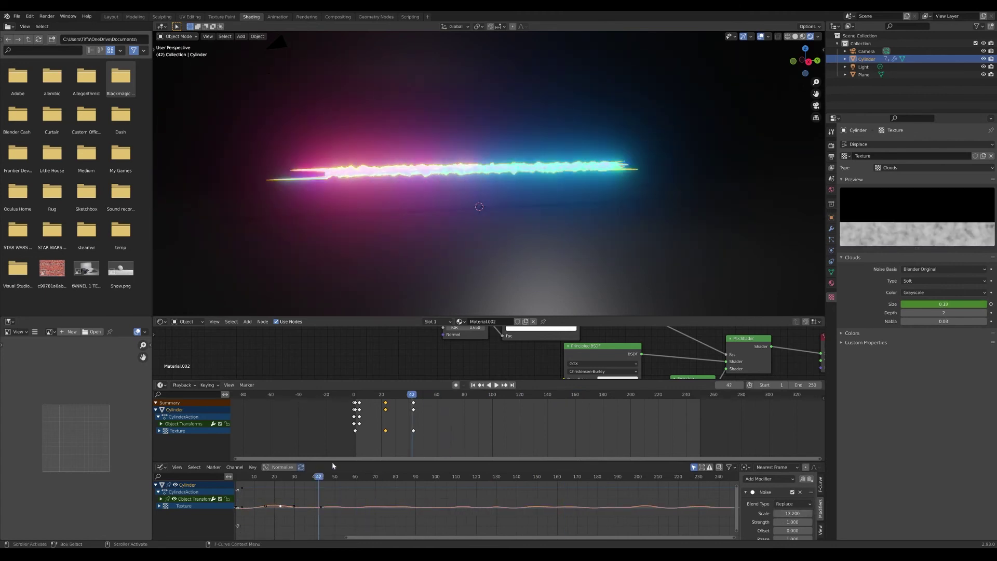
{"action": "key", "text": "space"}
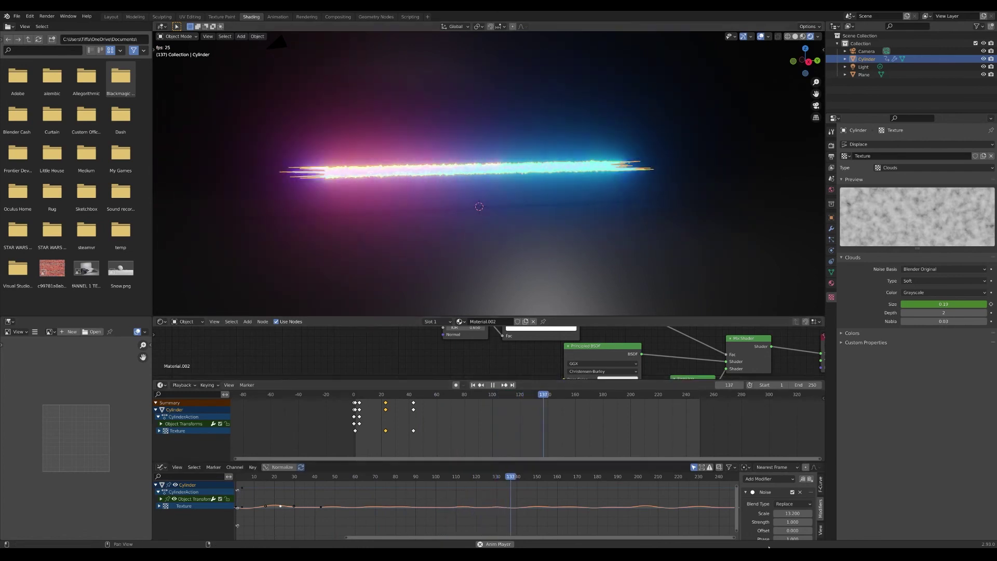
{"action": "key", "text": "space"}
Step: Set the Noise modifier's offset to -4.2 and preview the beam's flicker
{"action": "left_click_drag", "start_coordinate": [793, 531], "coordinate": [770, 530]}
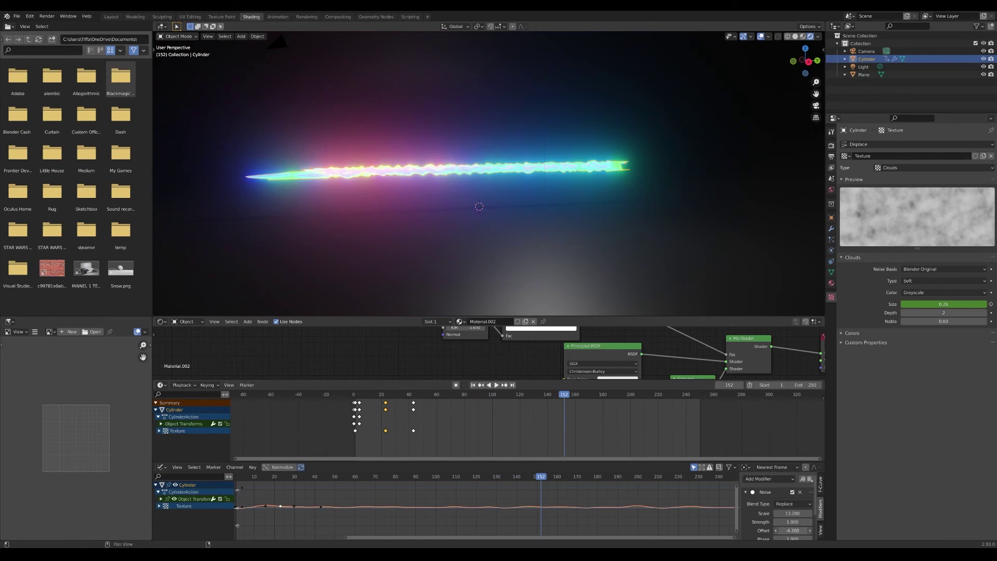
{"action": "key", "text": "space"}
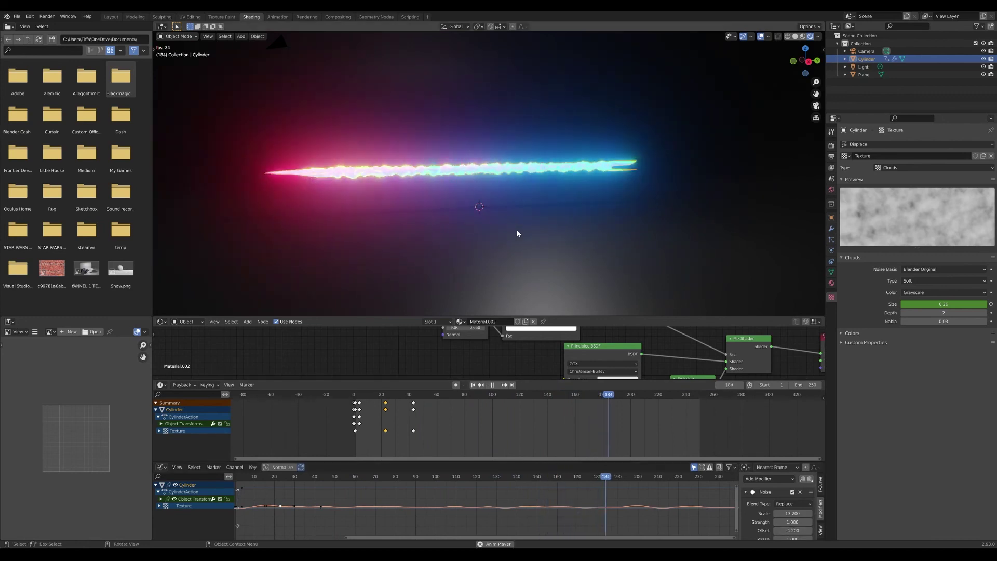
{"action": "key", "text": "space"}
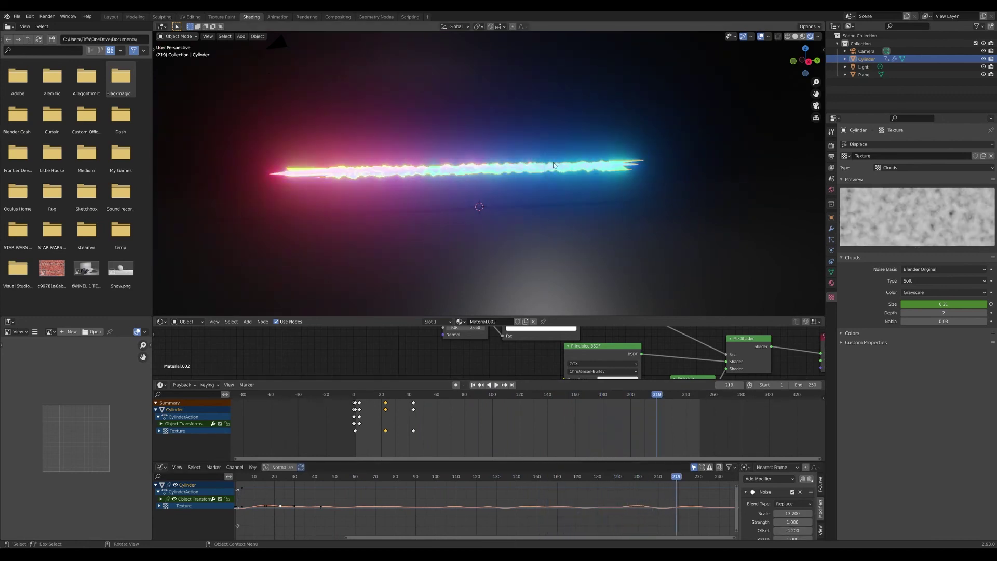
Step: Set the Noise modifier's scale to 4.3 and its phase to -0.6
{"action": "scroll", "coordinate": [595, 274], "scroll_direction": "down", "scroll_amount": 1}
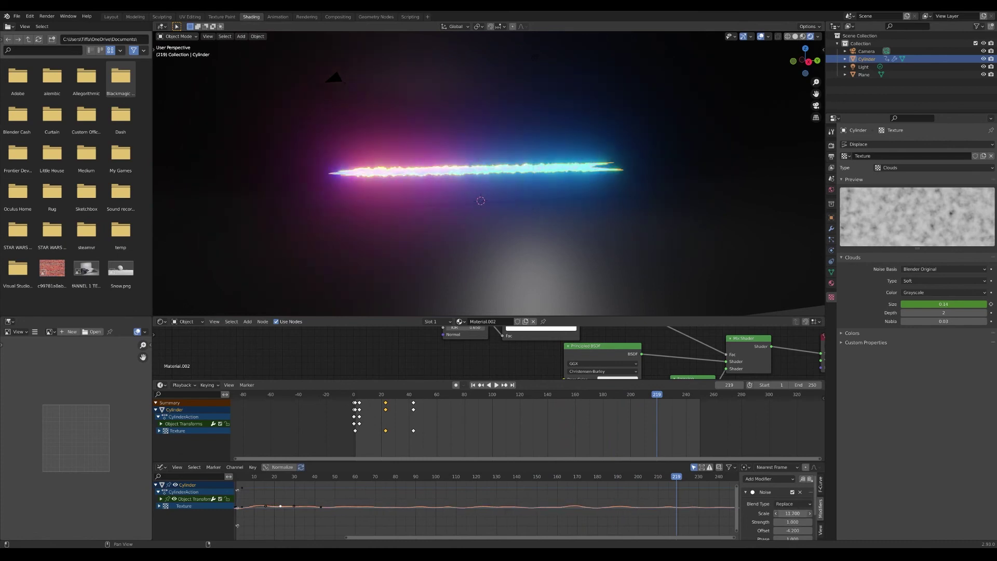
{"action": "left_click_drag", "start_coordinate": [792, 513], "coordinate": [781, 514]}
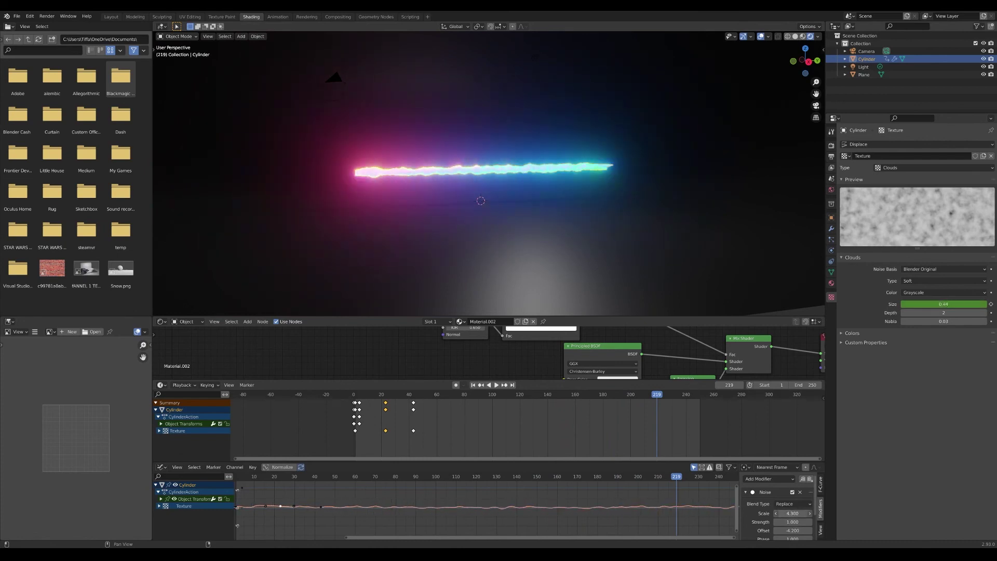
{"action": "scroll", "coordinate": [799, 528], "scroll_direction": "down", "scroll_amount": 2}
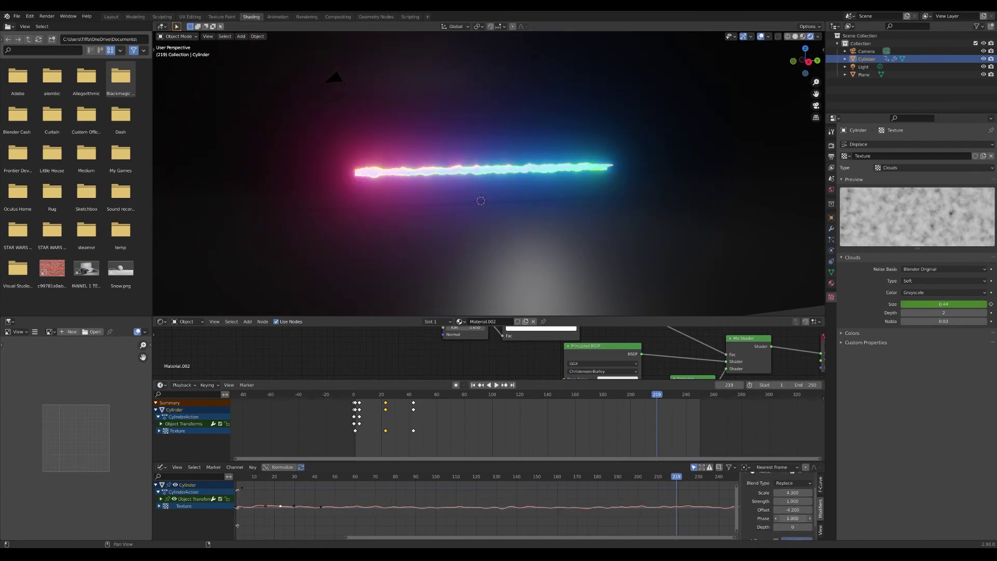
{"action": "left_click_drag", "start_coordinate": [793, 519], "coordinate": [785, 518]}
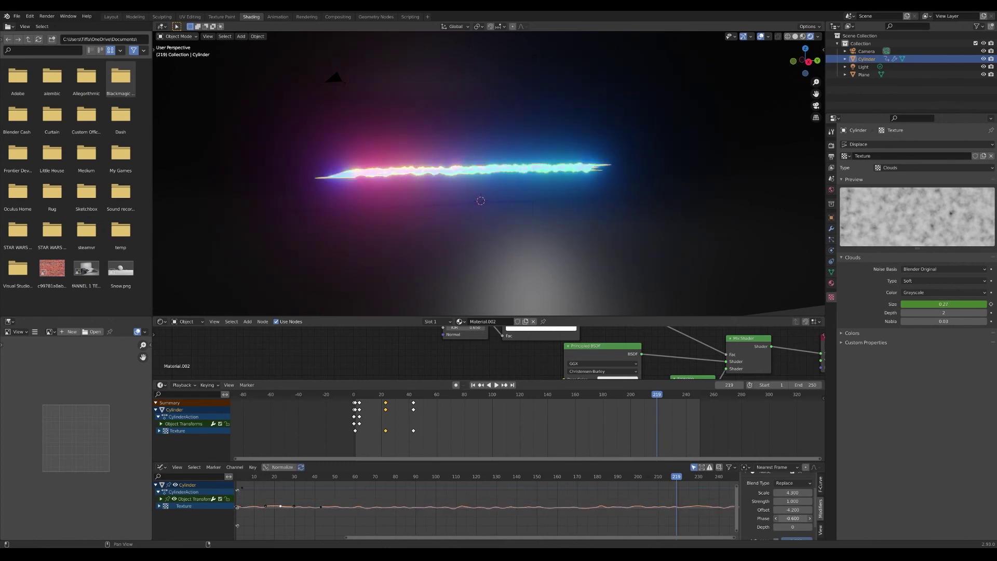
Step: Replay the beam animation several times from the start to examine its growth and flicker
{"action": "key", "text": "shift+Left"}
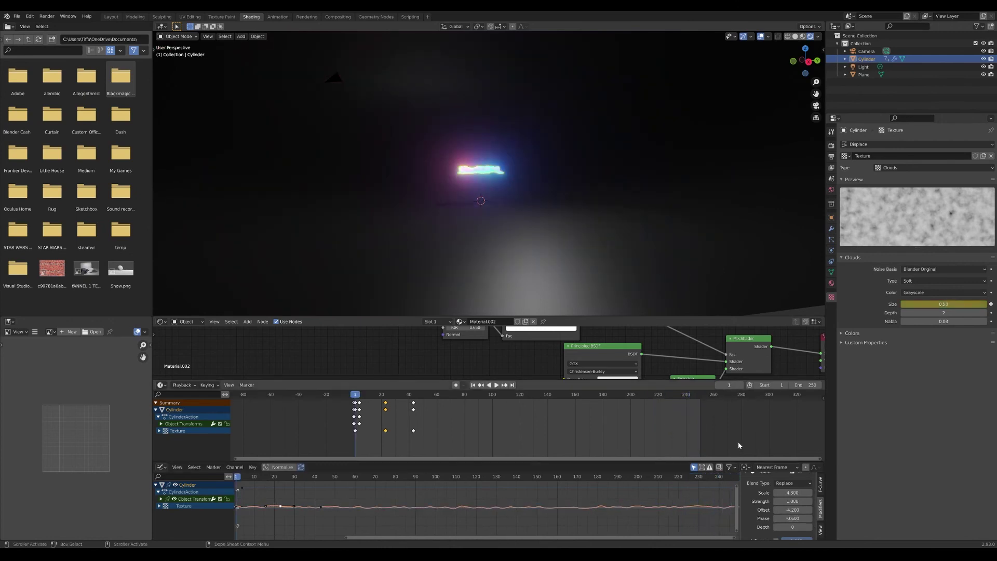
{"action": "key", "text": "space"}
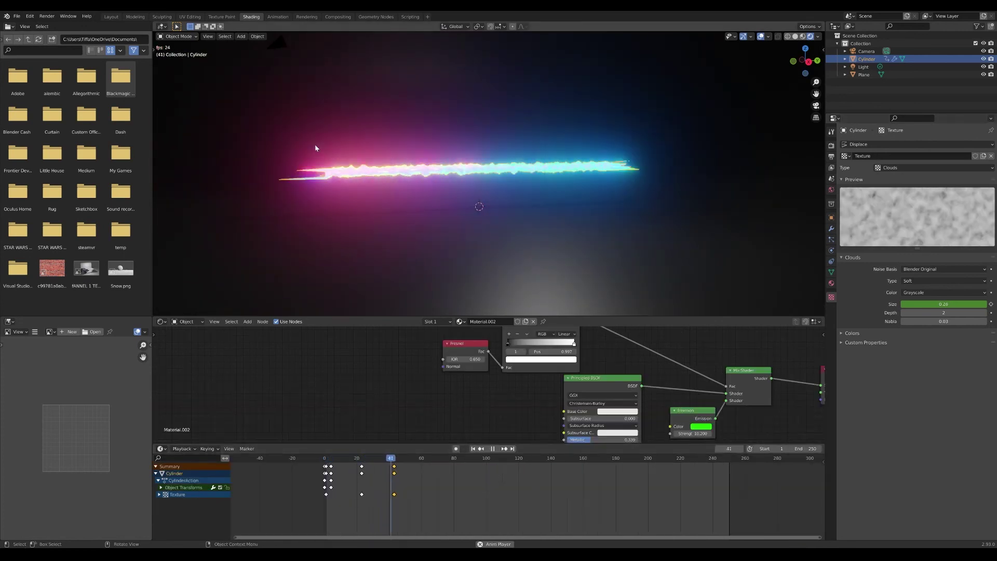
{"action": "key", "text": "space"}
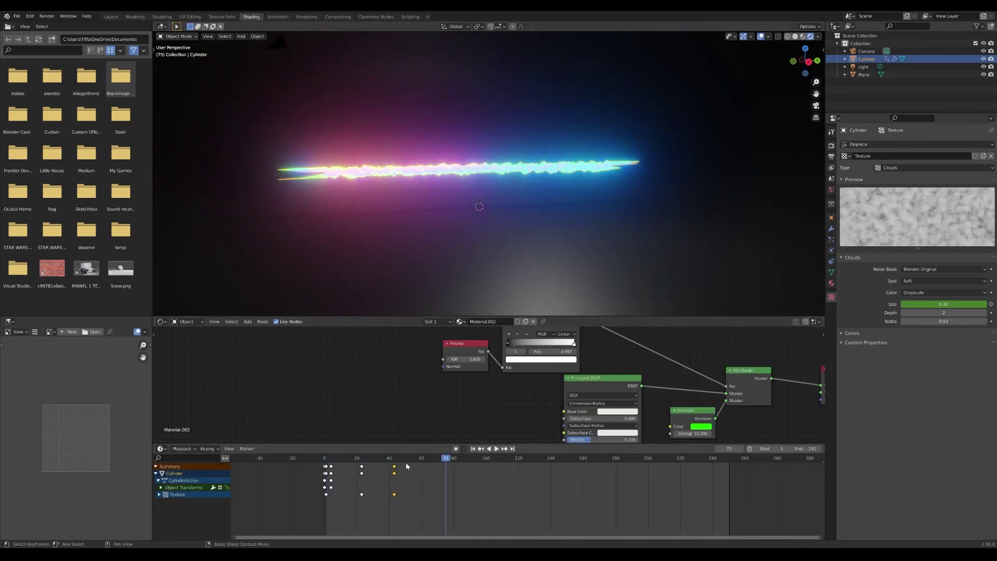
{"action": "left_click_drag", "start_coordinate": [407, 460], "coordinate": [326, 466]}
{"action": "key", "text": "space"}
{"action": "key", "text": "space"}
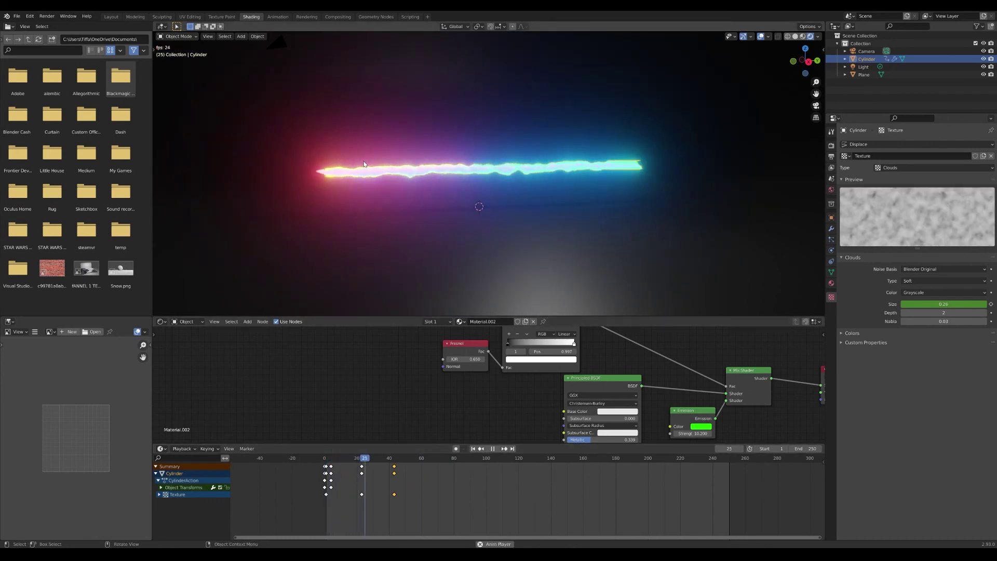
{"action": "left_click_drag", "start_coordinate": [339, 466], "coordinate": [333, 466]}
{"action": "key", "text": "space"}
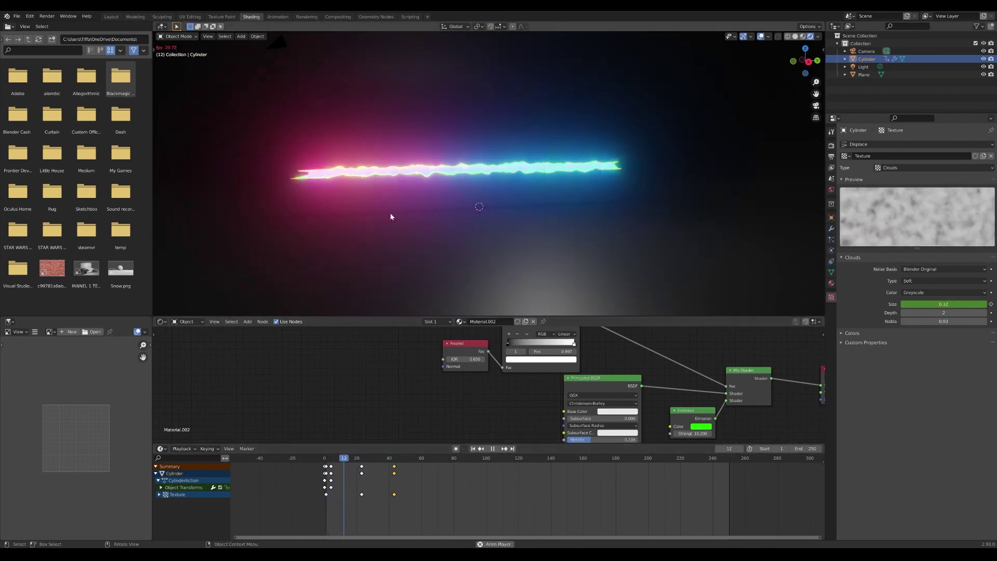
{"action": "key", "text": "space"}
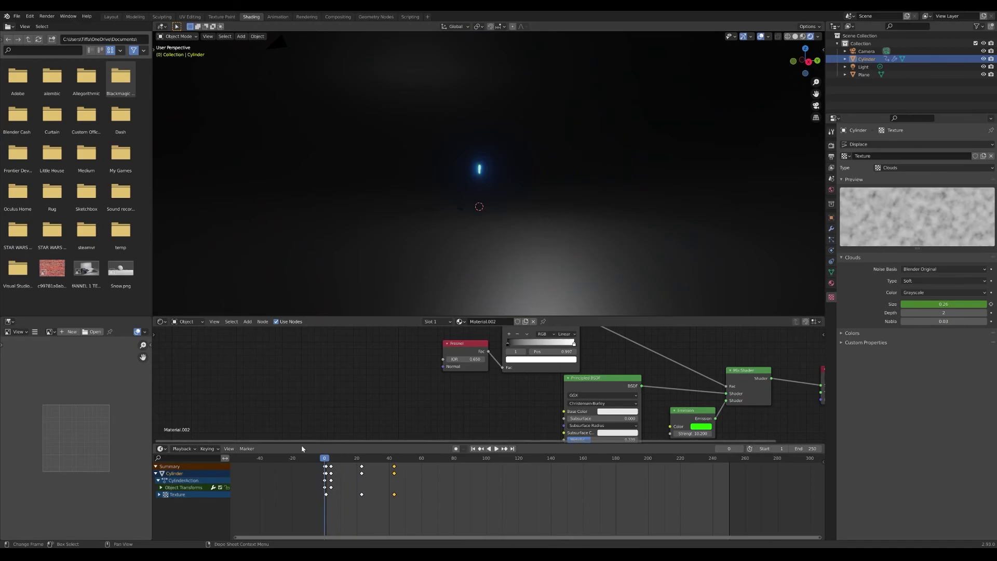